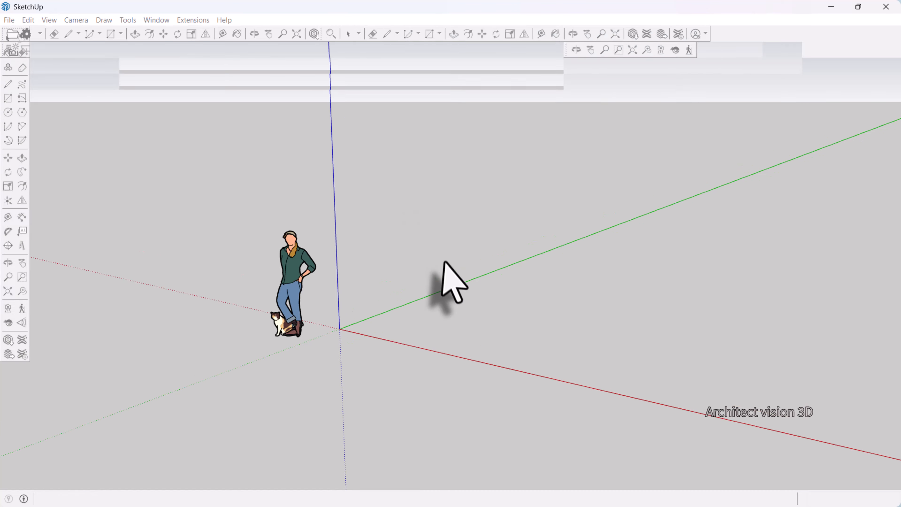
Delete the default human figure from the model.
mouse_move(446, 277)
middle_down()
mouse_move(442, 301)
mouse_move(400, 242)
middle_up()
drag(316, 397, 372, 358)
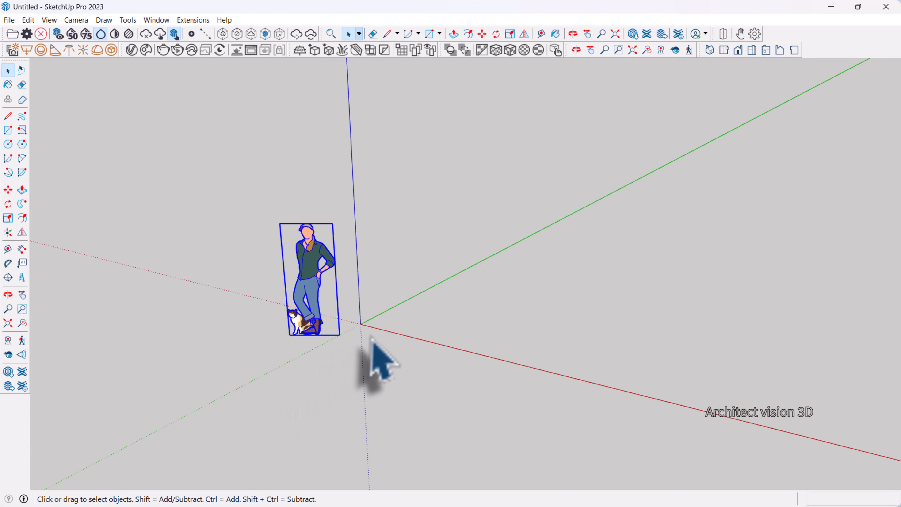
key(Delete)
Draw a 600 by 4000 mm rectangle on the ground, starting at the origin.
click(7, 130)
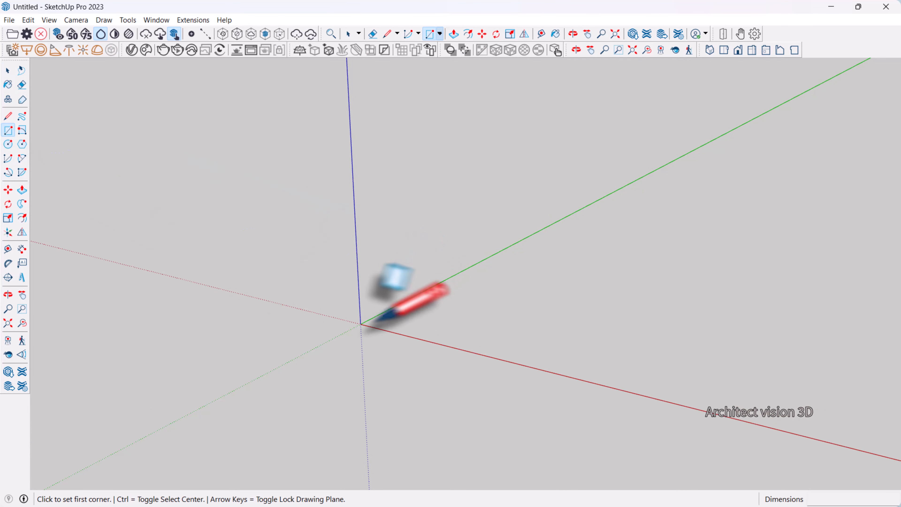
click(361, 324)
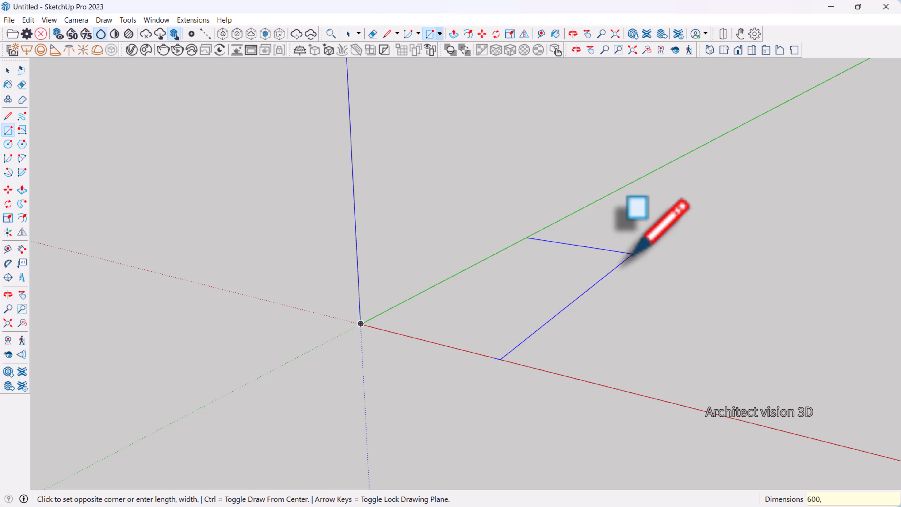
key(Return)
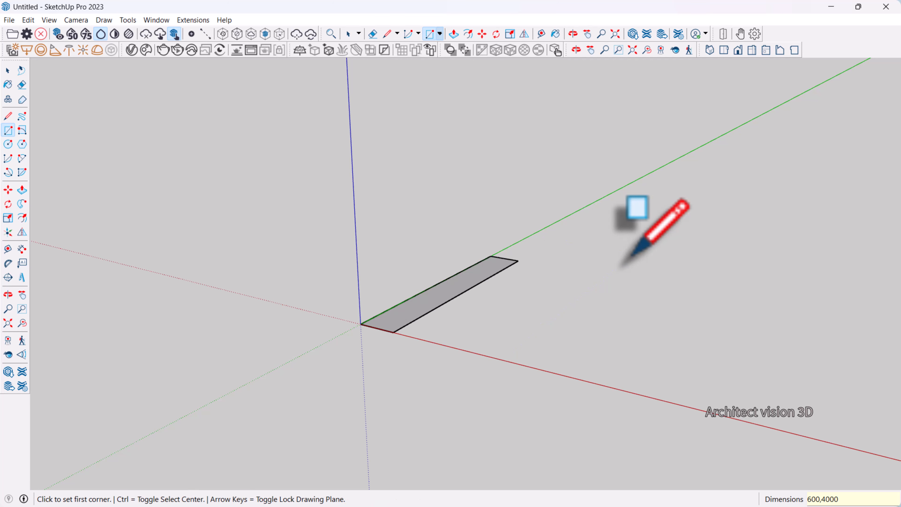
Extrude the ground rectangle upward with Push/Pull to form the tall cabinet block.
scroll(485, 253, up, 3)
key(space)
key(p)
click(475, 293)
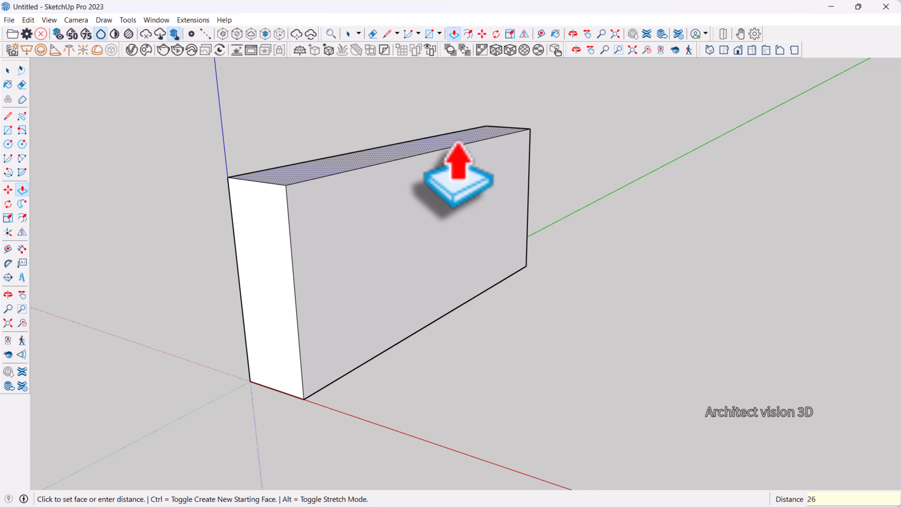
key(Return)
key(space)
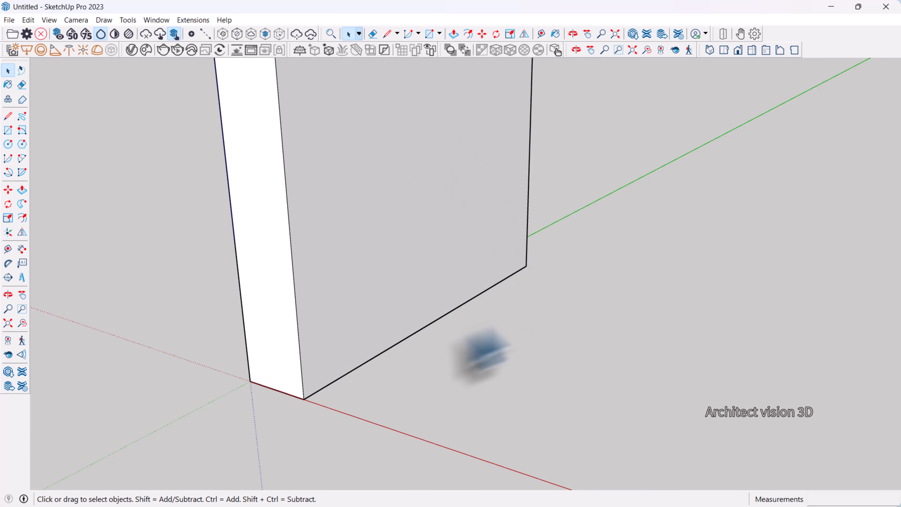
Place a guide 100 mm above the bottom edge of the block's long front face.
scroll(466, 318, down, 4)
middle_drag(522, 334, 403, 301)
scroll(404, 302, up, 2)
key(t)
click(449, 342)
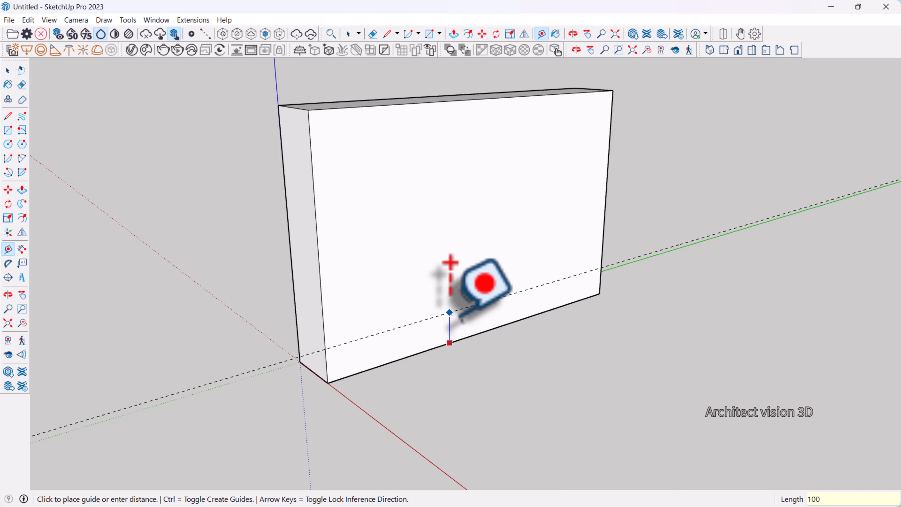
Draw a line across the front face along the 100 mm guide to split off the plinth strip.
click(8, 115)
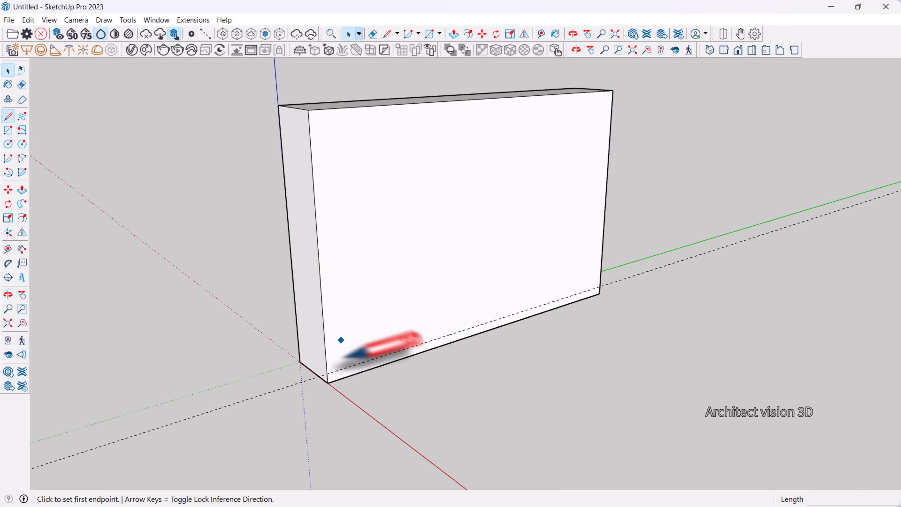
click(327, 371)
key(space)
scroll(330, 372, up, 2)
key(l)
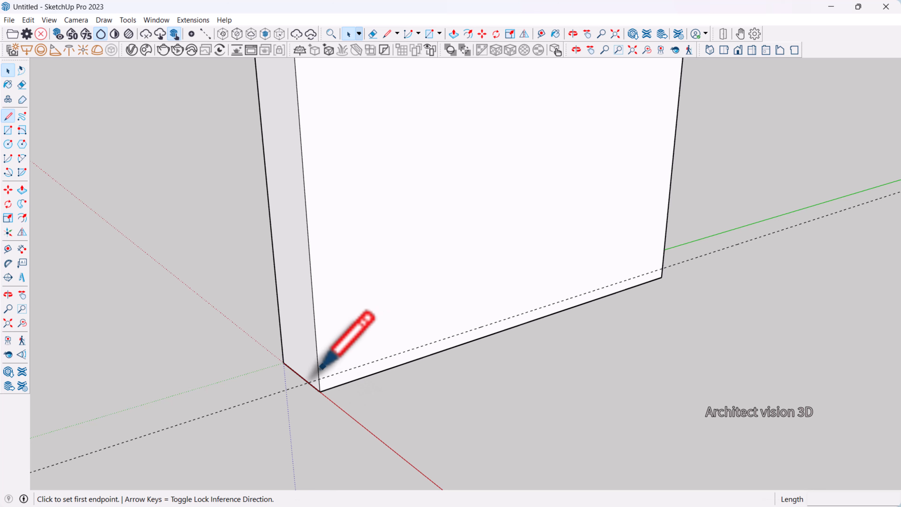
click(318, 378)
click(662, 268)
key(space)
Push the narrow plinth strip inward to form a recessed toe kick.
scroll(578, 308, up, 2)
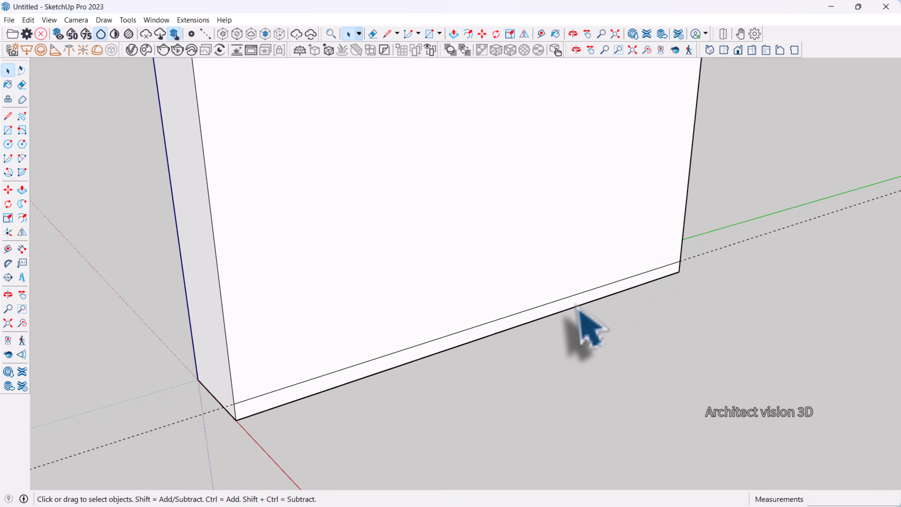
key(p)
middle_drag(575, 334, 599, 302)
click(569, 312)
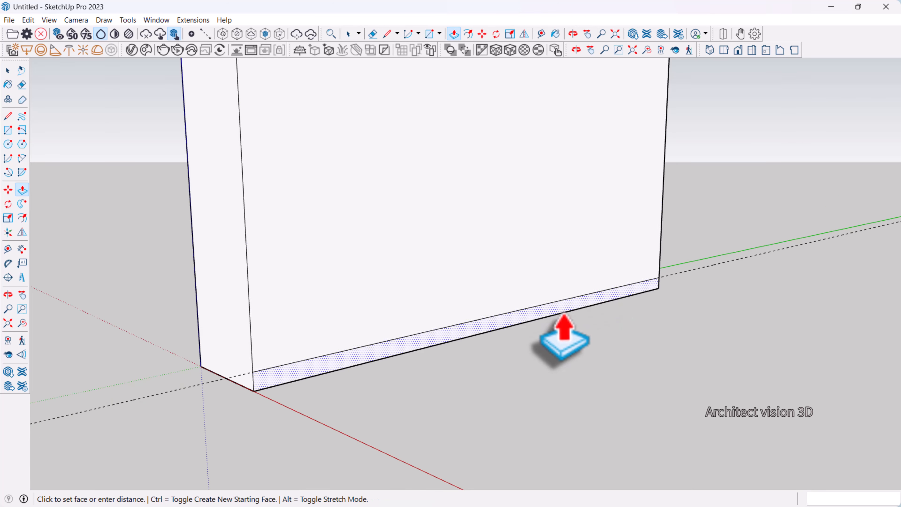
key(space)
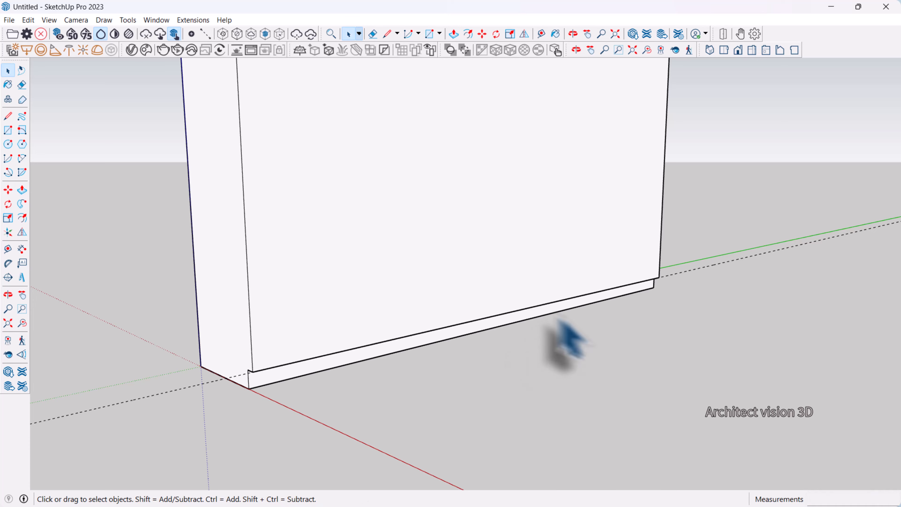
Place a vertical guide on the front face, 1200 mm from its left edge.
scroll(569, 327, down, 3)
middle_drag(570, 329, 485, 368)
scroll(489, 307, down, 1)
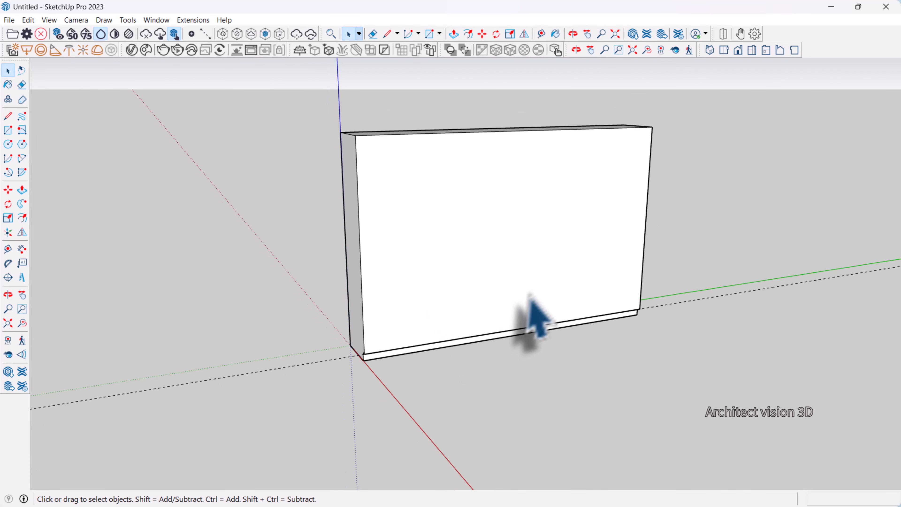
middle_drag(429, 282, 461, 290)
key(t)
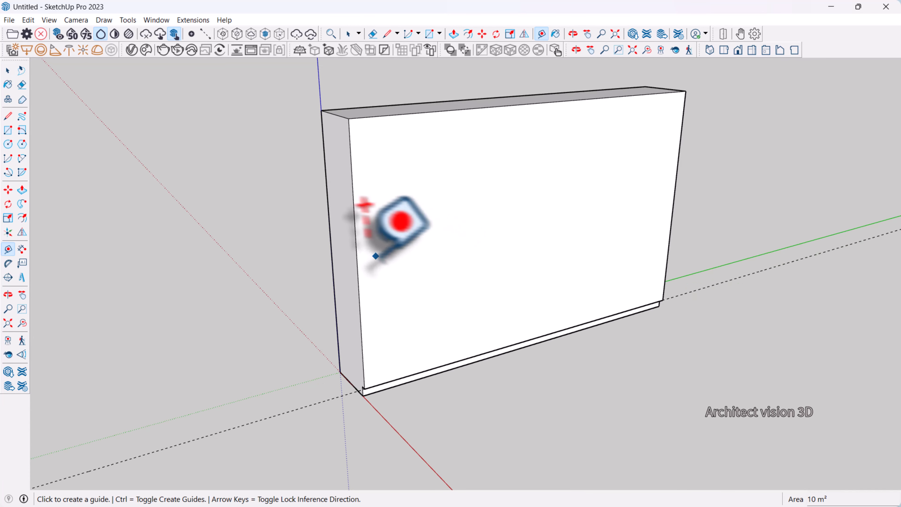
key(t)
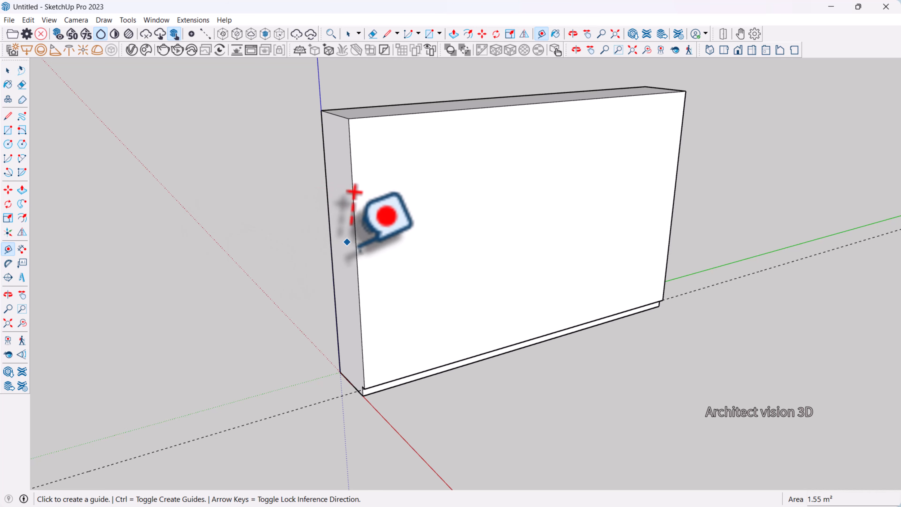
click(355, 237)
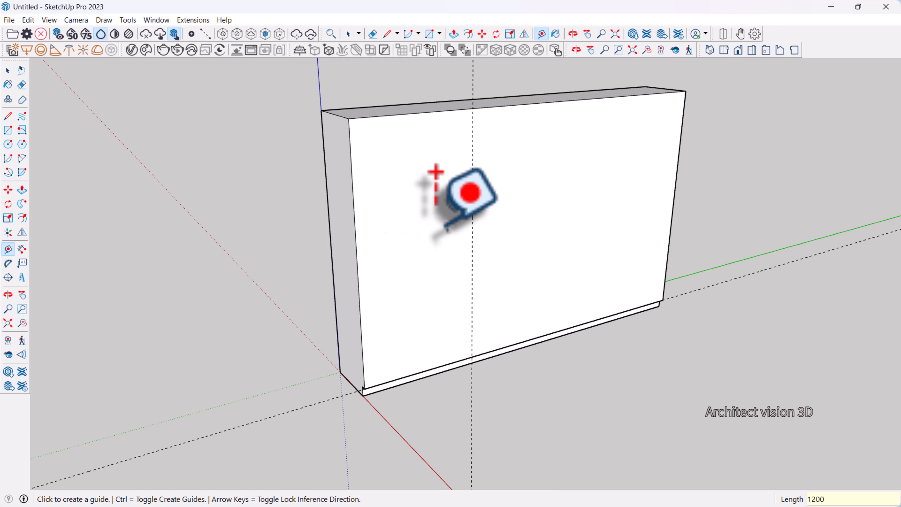
Draw a rectangle on the front face from its upper-left corner to where the 1200 mm guide meets the face's lower edge.
middle_drag(409, 157, 368, 255)
key(space)
scroll(473, 282, up, 3)
click(440, 340)
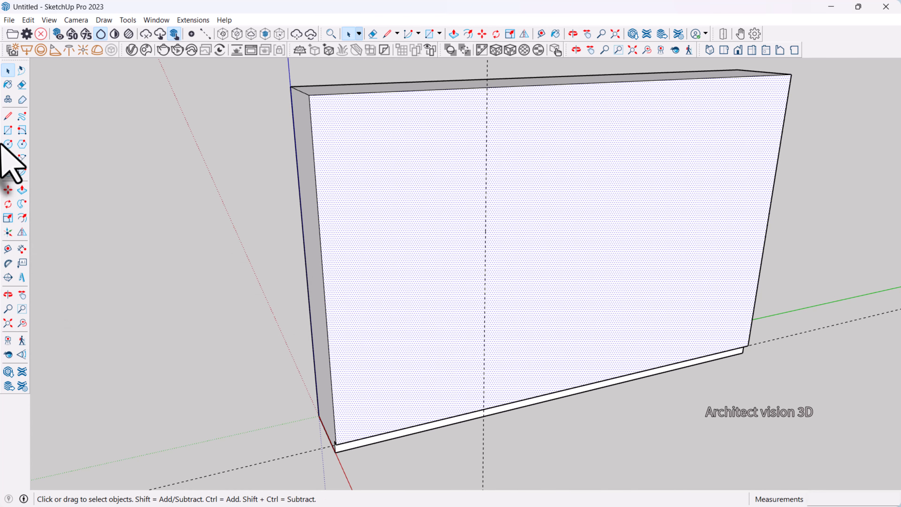
click(7, 130)
click(309, 95)
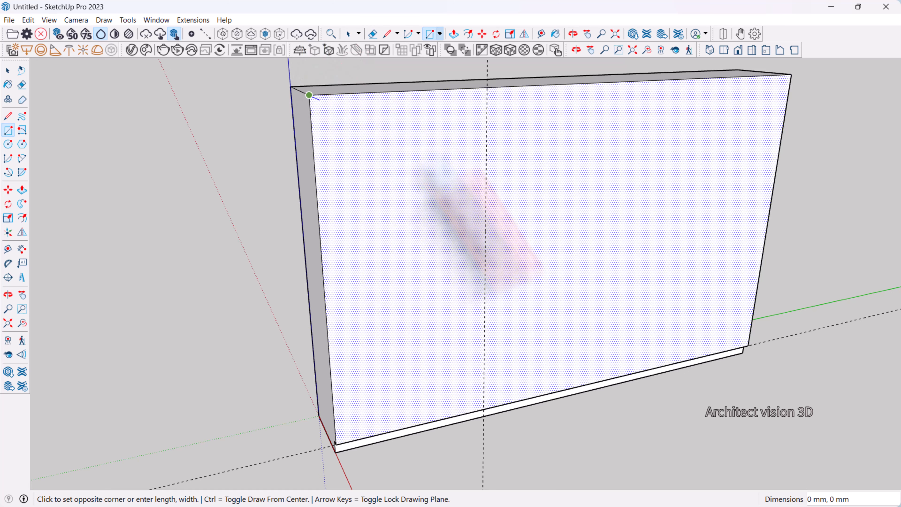
click(483, 420)
key(space)
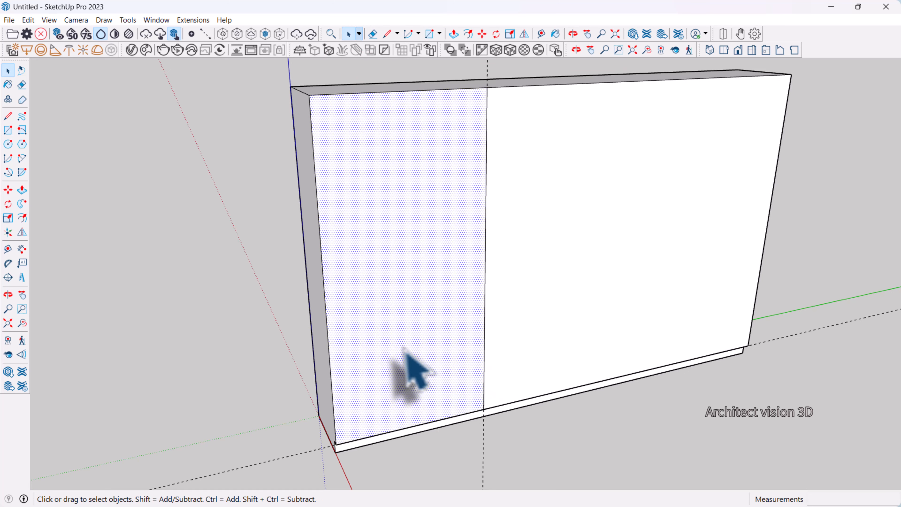
Offset the left front section's outline 30 mm inward.
key(f)
click(321, 250)
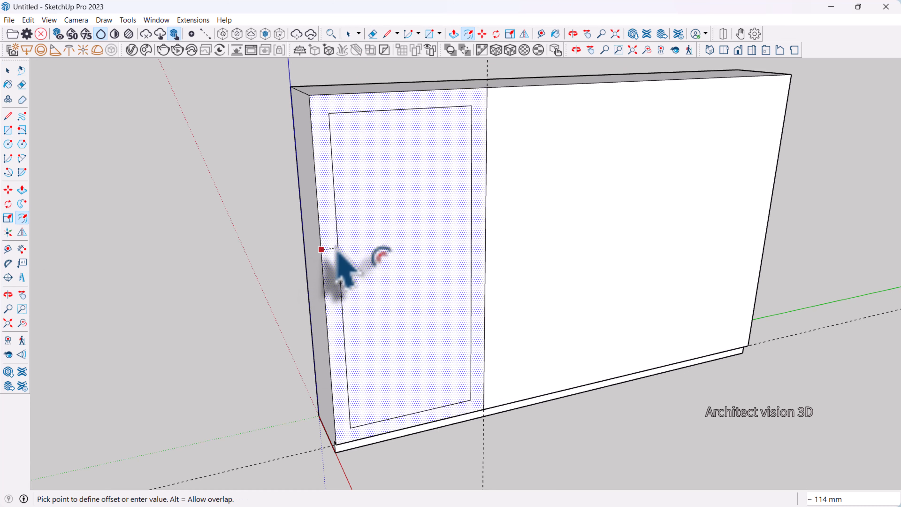
text(30)
key(Return)
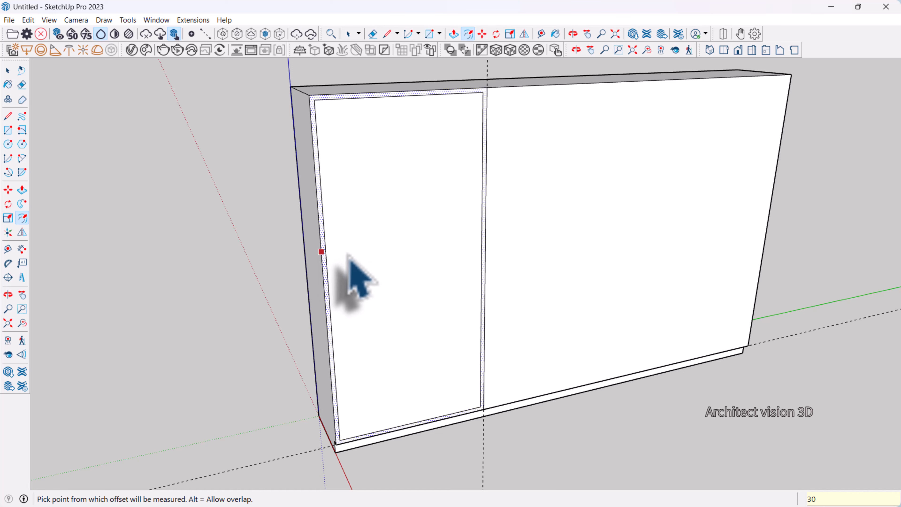
key(space)
Push the inner panel of the left front section 500 mm into the cabinet.
click(432, 250)
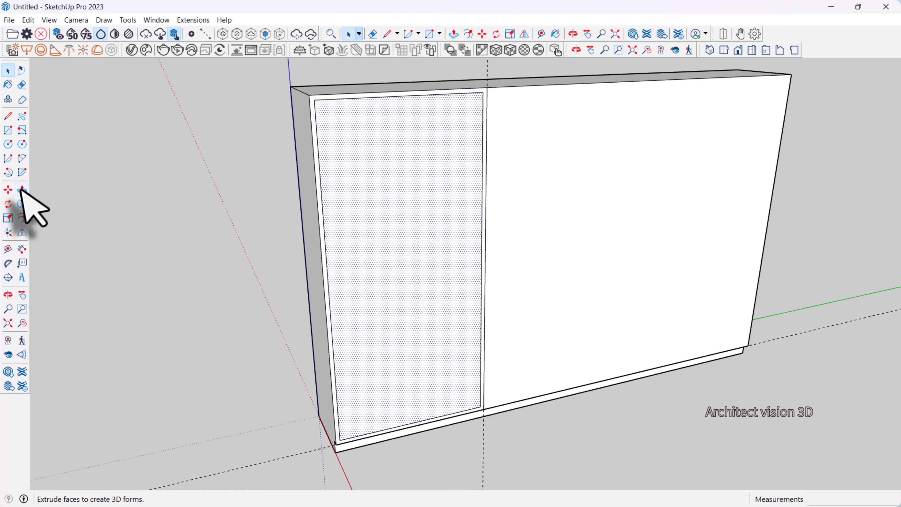
click(21, 190)
click(435, 281)
text(5)
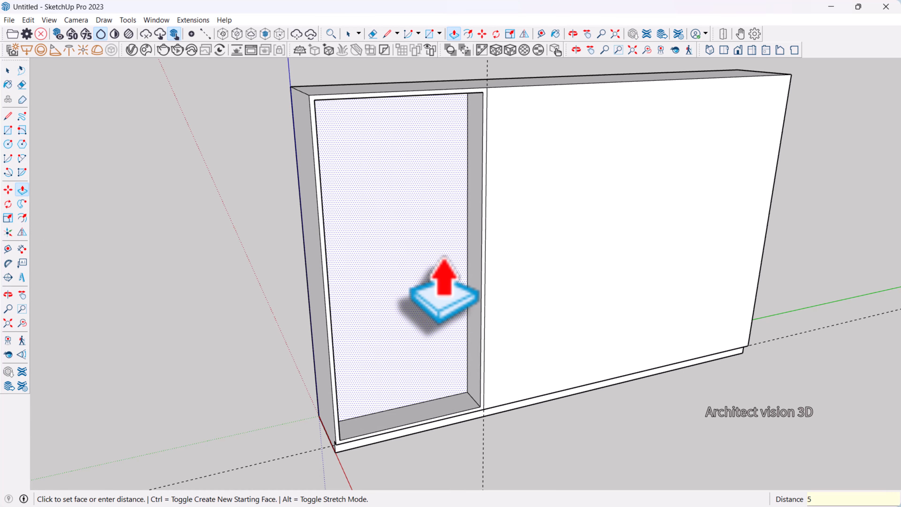
text(00)
key(Return)
scroll(450, 270, down, 3)
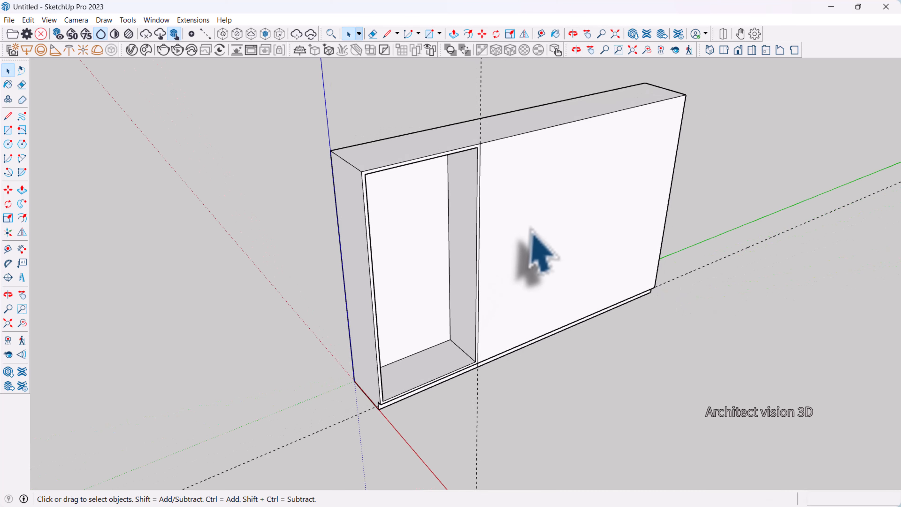
Place a vertical guide on the left compartment's back panel, 570 mm from its right inner edge, along the compartment's centre.
scroll(416, 297, up, 2)
middle_drag(416, 298, 412, 322)
scroll(413, 322, down, 3)
scroll(459, 276, up, 4)
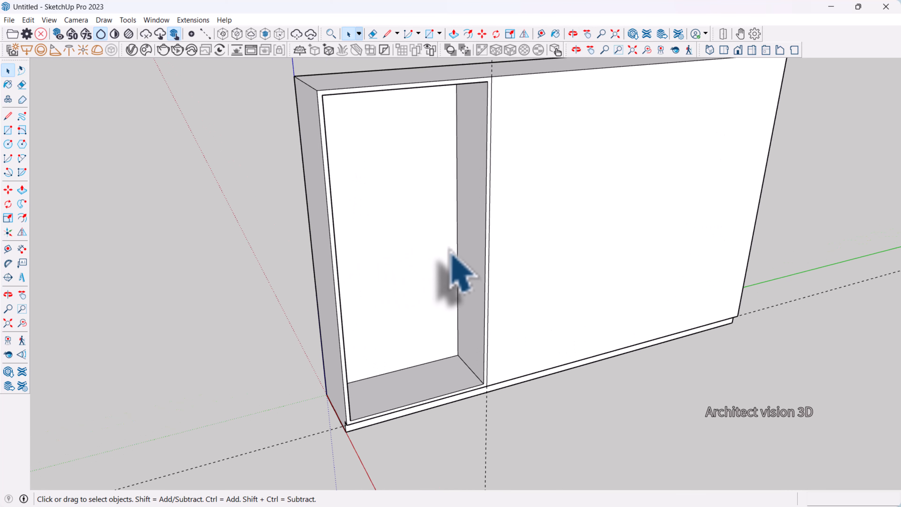
middle_drag(458, 276, 482, 270)
scroll(438, 246, down, 3)
key(t)
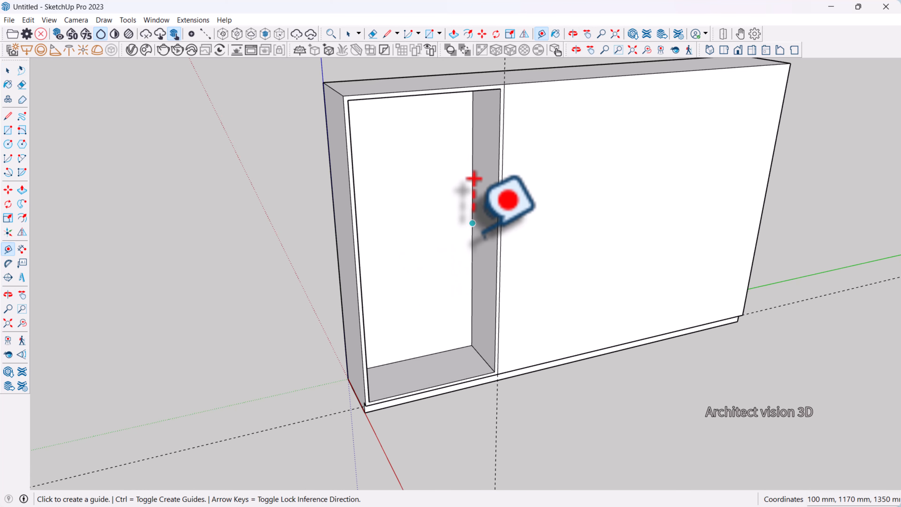
click(473, 188)
scroll(426, 308, up, 3)
click(433, 298)
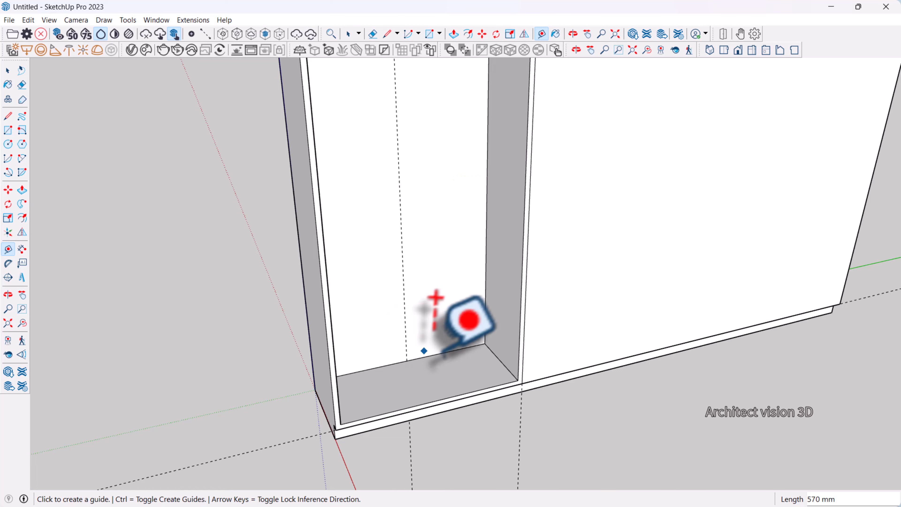
scroll(422, 248, down, 3)
key(space)
middle_drag(422, 285, 433, 242)
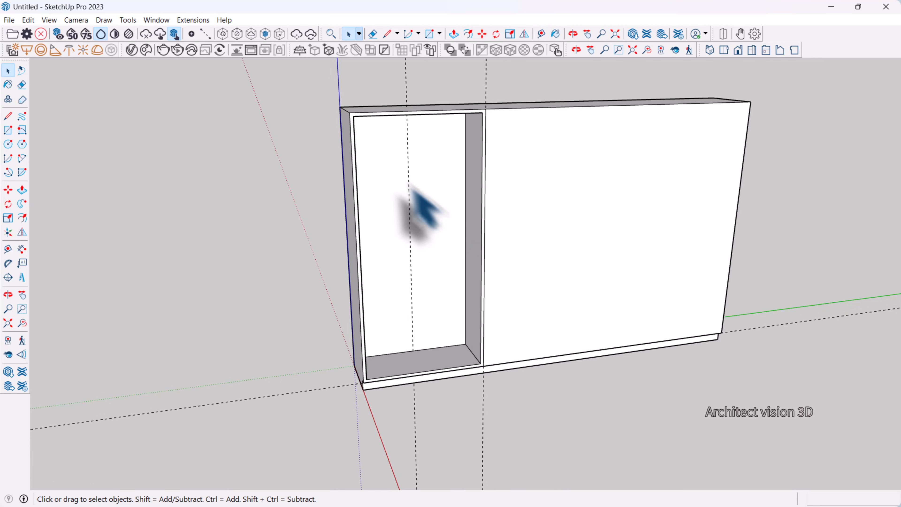
Place a closely spaced parallel guide on each side of the compartment's centre guide.
scroll(413, 190, up, 3)
key(t)
click(411, 176)
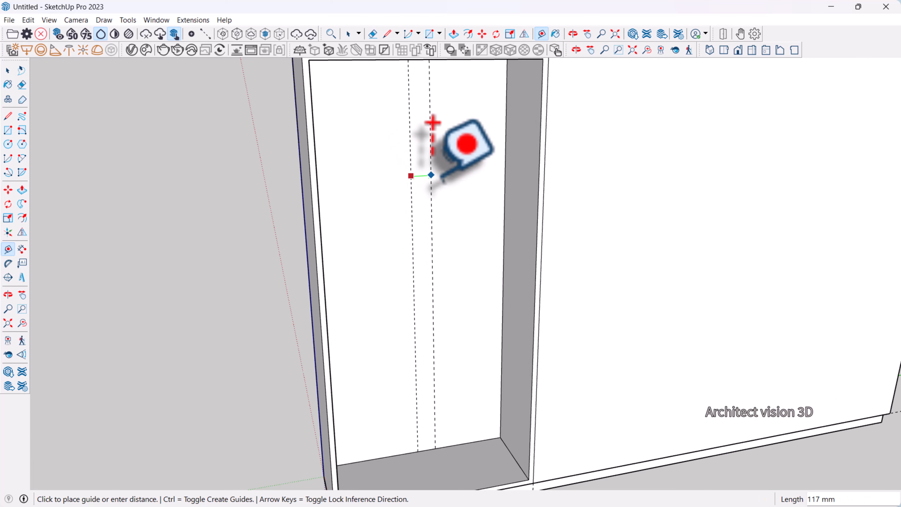
scroll(411, 129, up, 2)
click(411, 159)
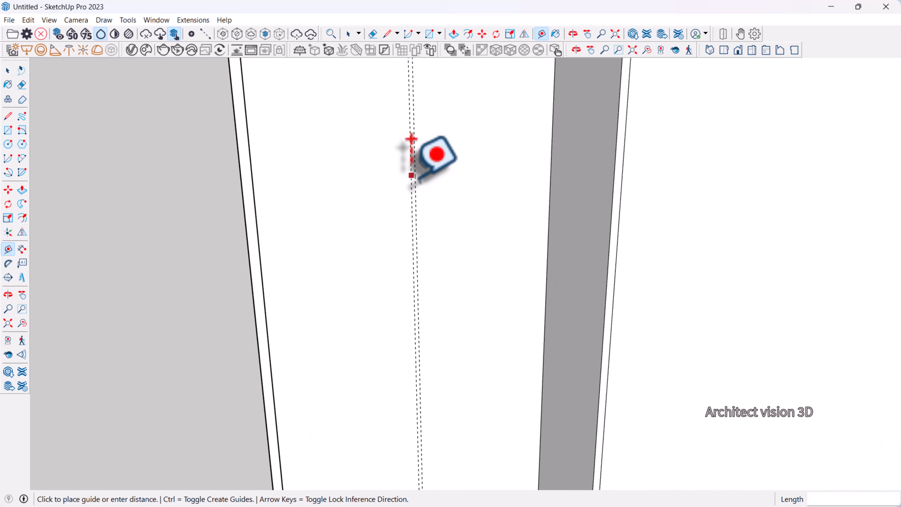
key(space)
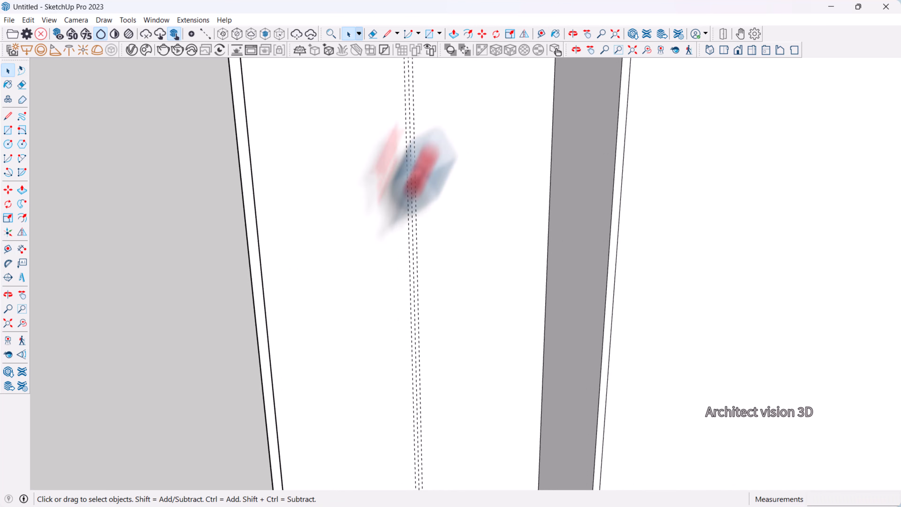
Select the entire cabinet geometry and make it a group.
scroll(404, 220, down, 3)
triple_click(409, 266)
scroll(409, 255, down, 2)
right_click(423, 234)
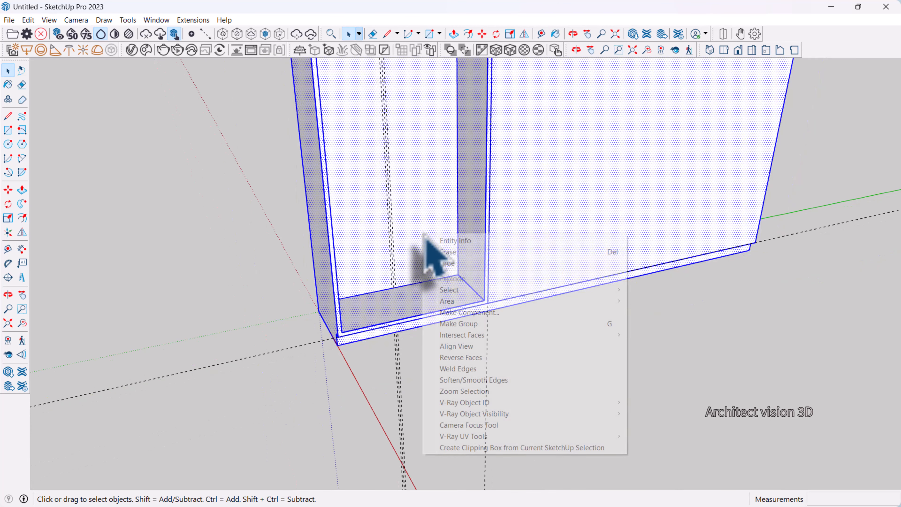
key(Escape)
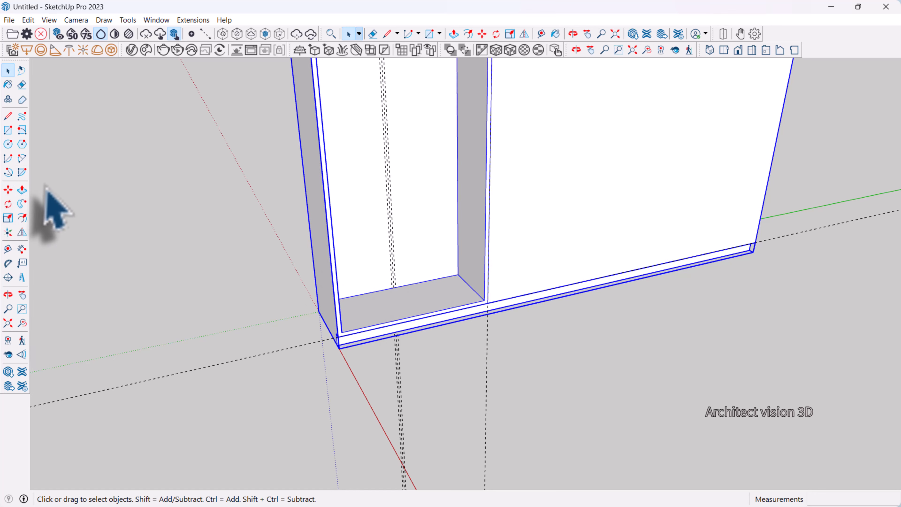
Draw a narrow full-height rectangle between the two outer guides on the left compartment's back panel.
click(8, 130)
scroll(390, 277, up, 3)
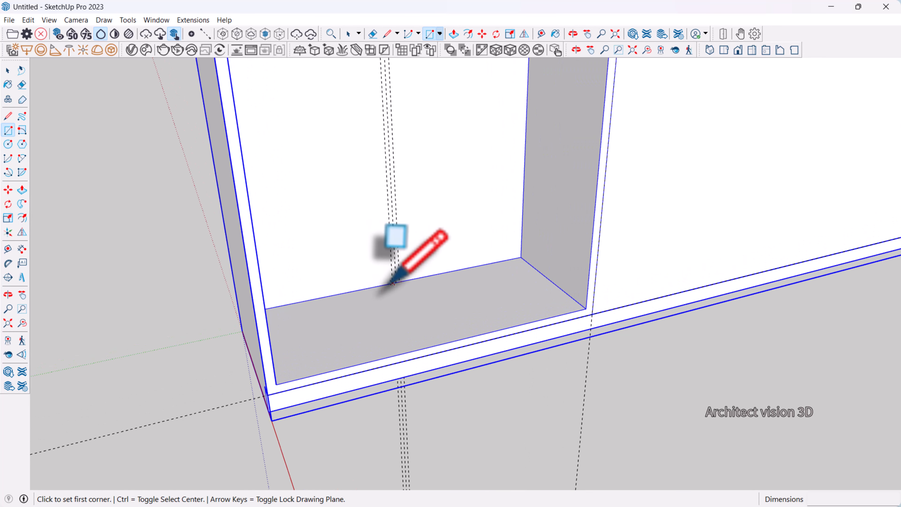
click(391, 283)
scroll(394, 290, down, 6)
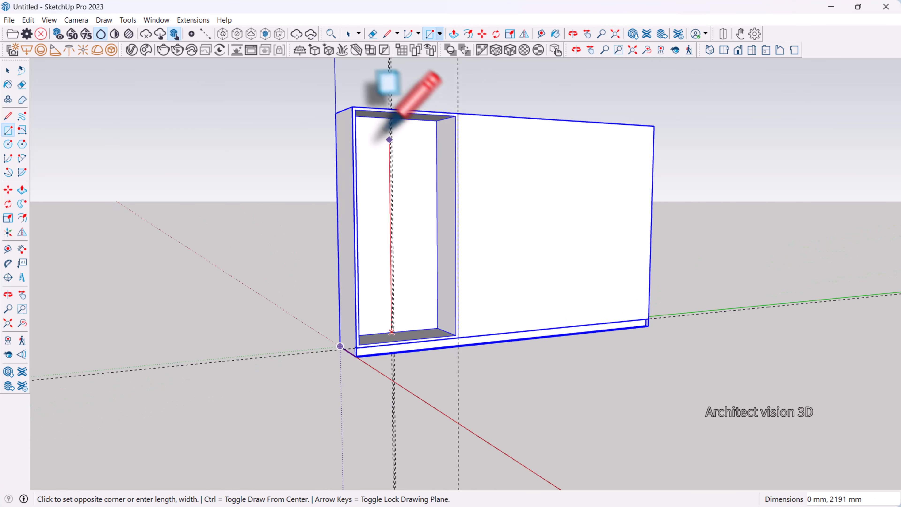
scroll(391, 114, up, 6)
scroll(392, 114, down, 2)
click(396, 112)
scroll(397, 112, down, 3)
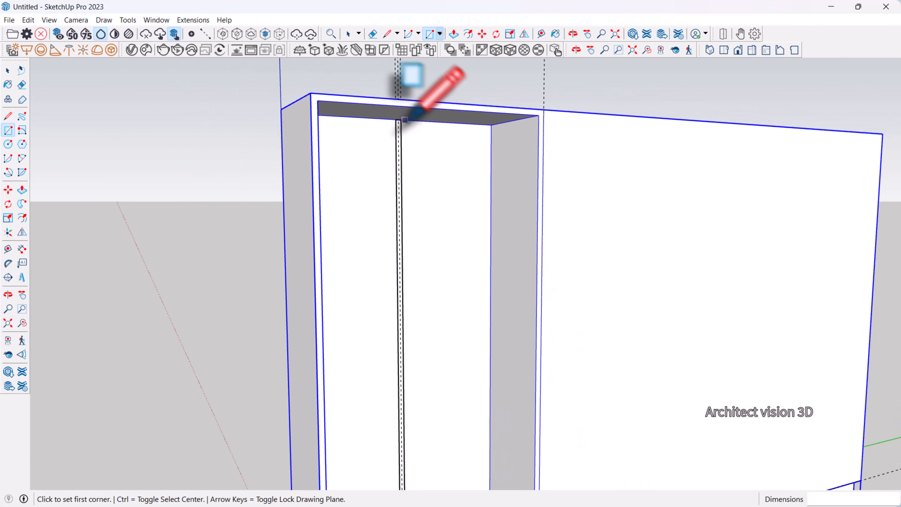
Pull the narrow rectangle 500 mm forward to the cabinet's front frame to form a vertical divider.
scroll(408, 142, up, 5)
key(space)
scroll(408, 140, up, 2)
key(p)
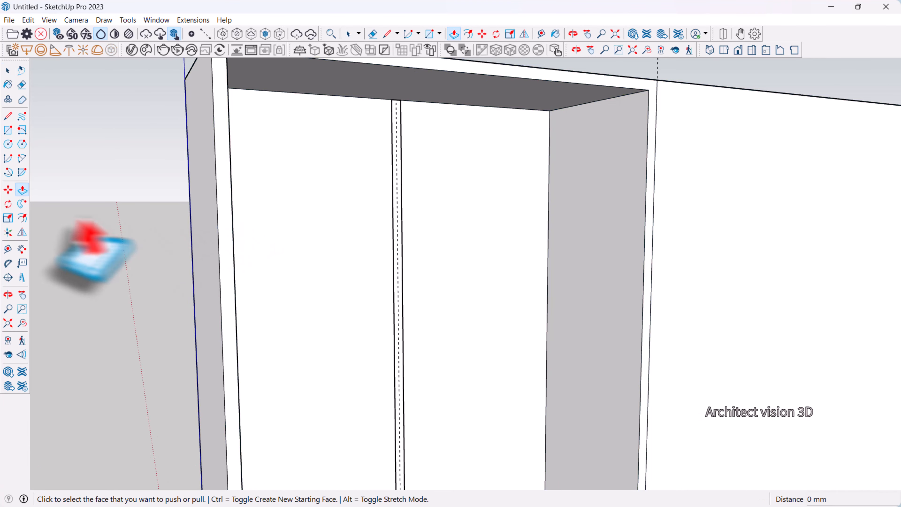
click(397, 184)
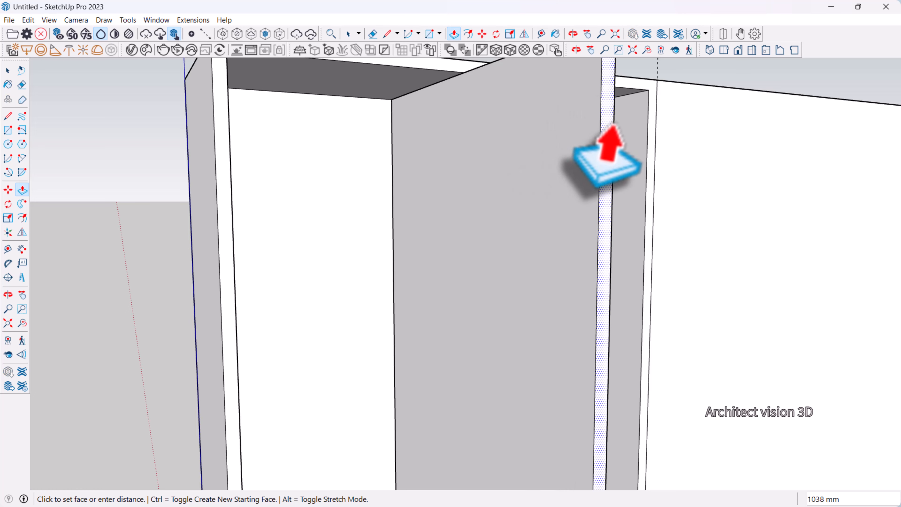
click(231, 173)
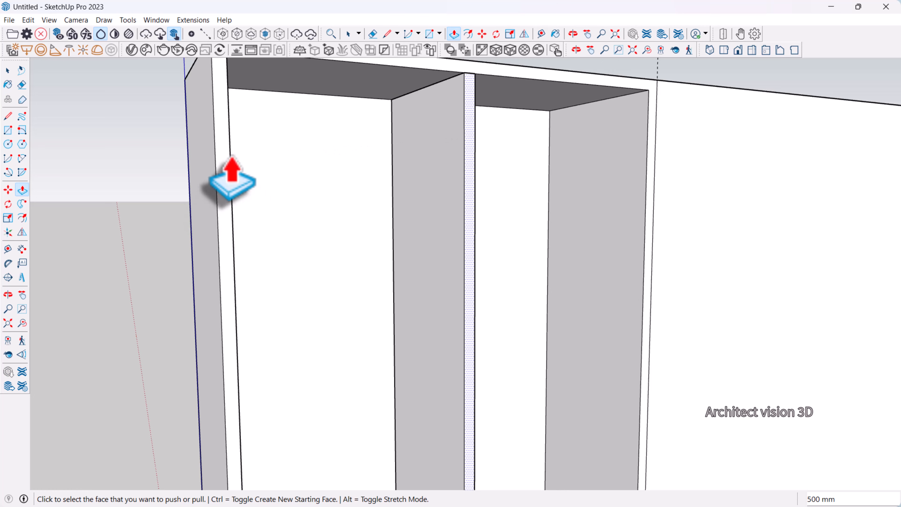
Make the entire vertical divider a separate group.
middle_drag(231, 171, 422, 244)
key(space)
key(space)
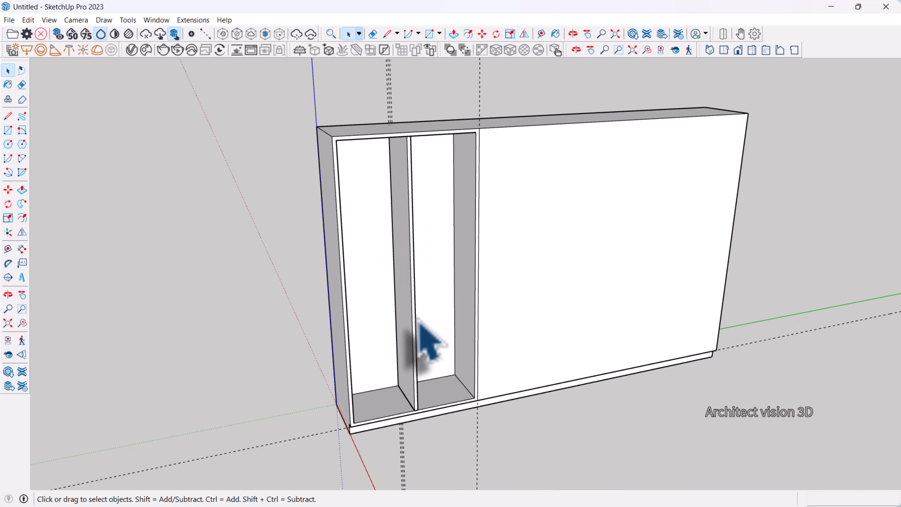
right_click(417, 319)
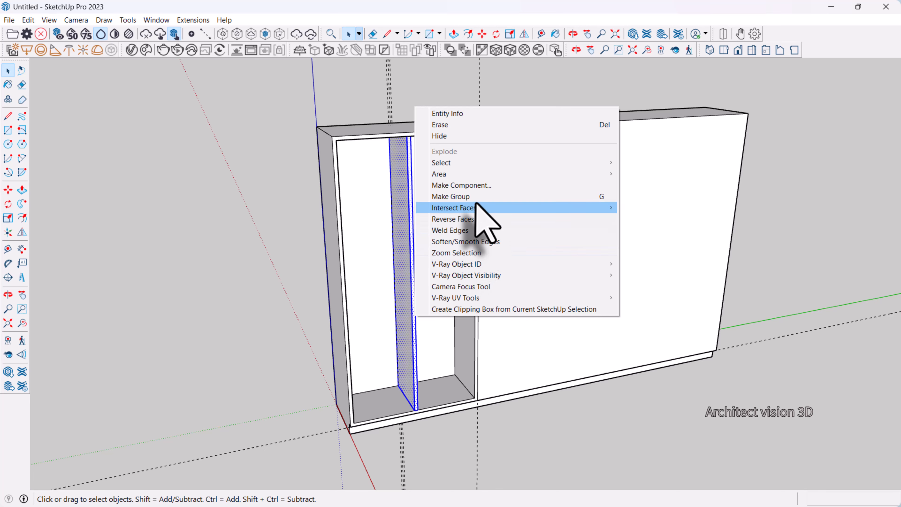
click(466, 193)
scroll(563, 433, down, 3)
click(563, 433)
Place a horizontal guide across the left compartment's opening, 300 mm above its bottom inner edge.
middle_drag(563, 433, 429, 352)
scroll(382, 322, up, 5)
scroll(431, 355, up, 3)
scroll(431, 355, down, 2)
key(t)
scroll(443, 341, up, 4)
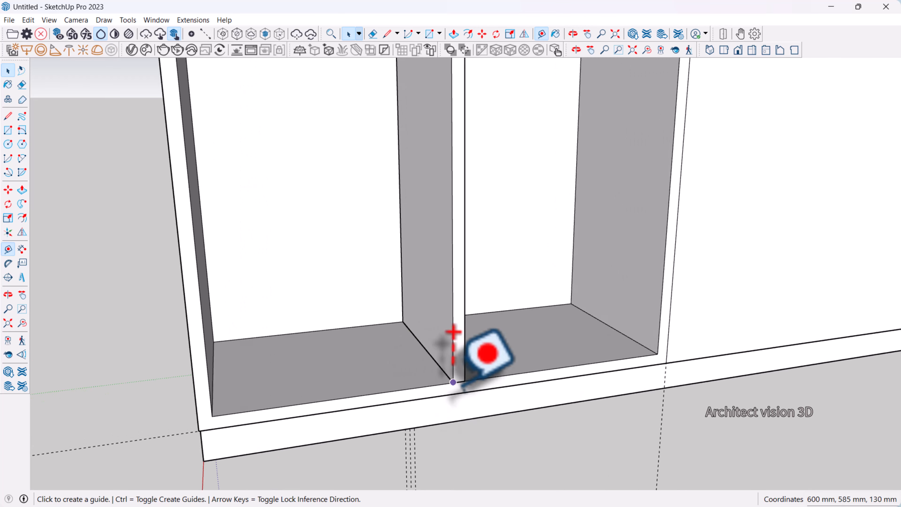
click(437, 386)
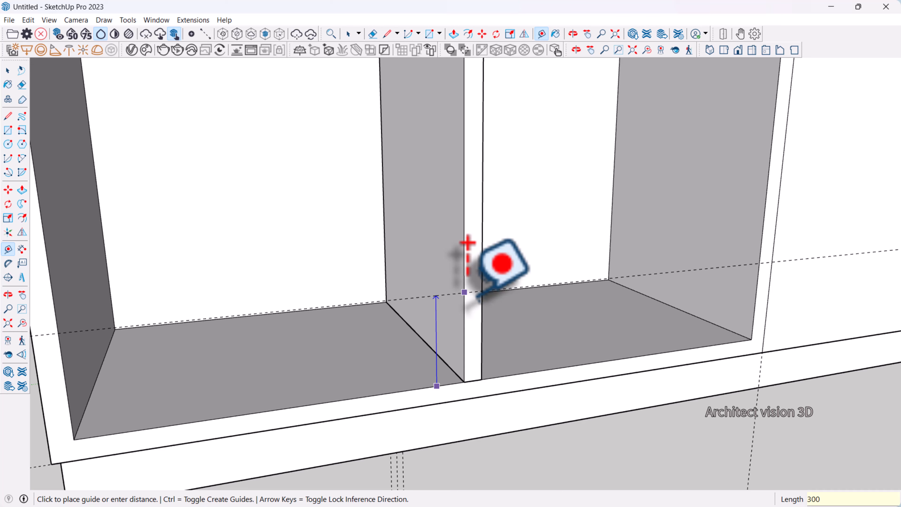
scroll(467, 243, down, 3)
key(space)
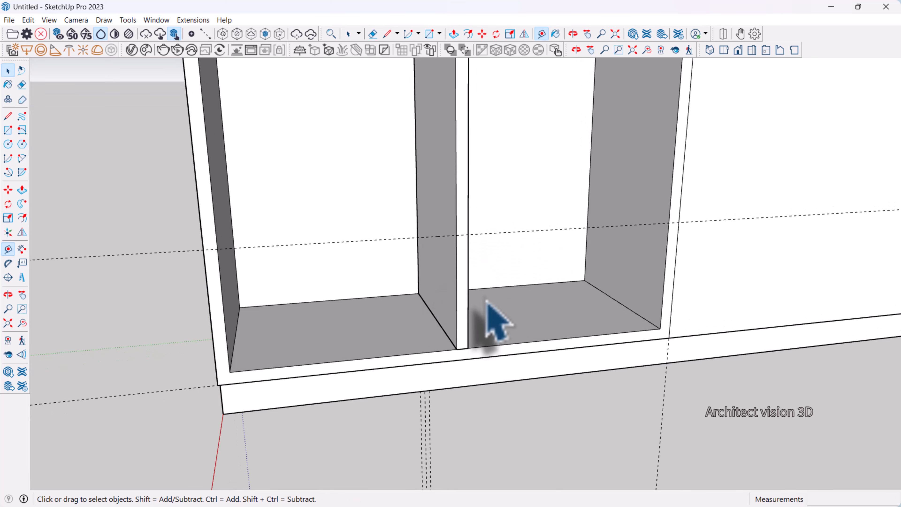
Draw a front rectangle left of the divider, from the horizontal guide down to the compartment's floor.
click(8, 130)
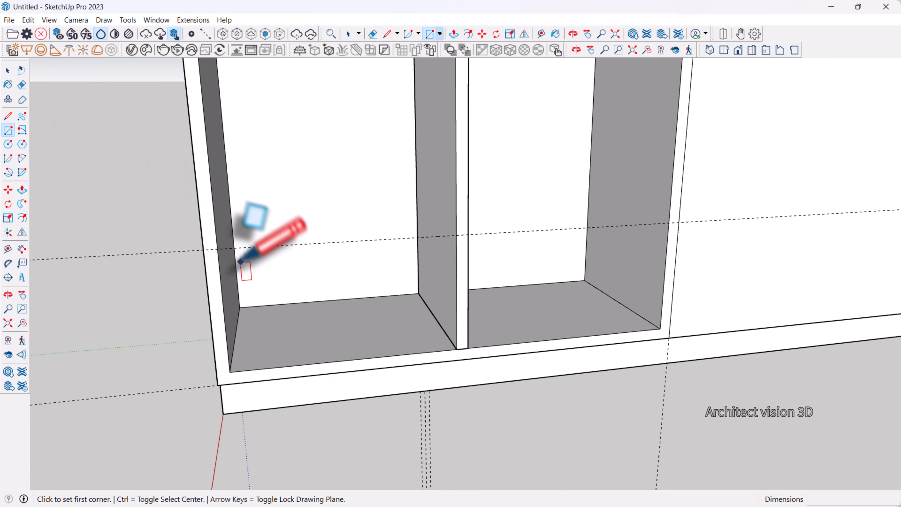
click(218, 248)
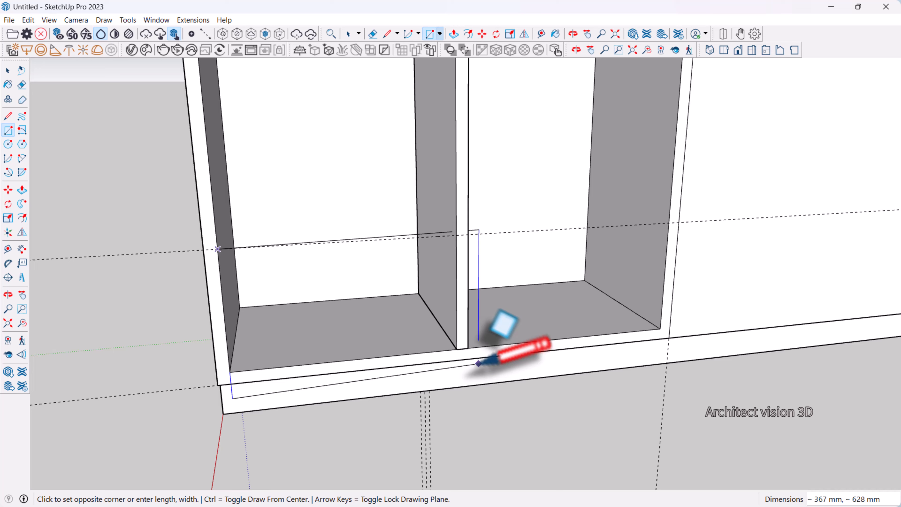
click(458, 349)
key(space)
scroll(453, 342, up, 2)
middle_drag(453, 343, 418, 235)
Extrude the front rectangle to the compartment's back panel to form a solid drawer block.
key(p)
click(403, 164)
middle_drag(404, 164, 422, 251)
key(space)
scroll(396, 271, up, 3)
scroll(346, 268, up, 2)
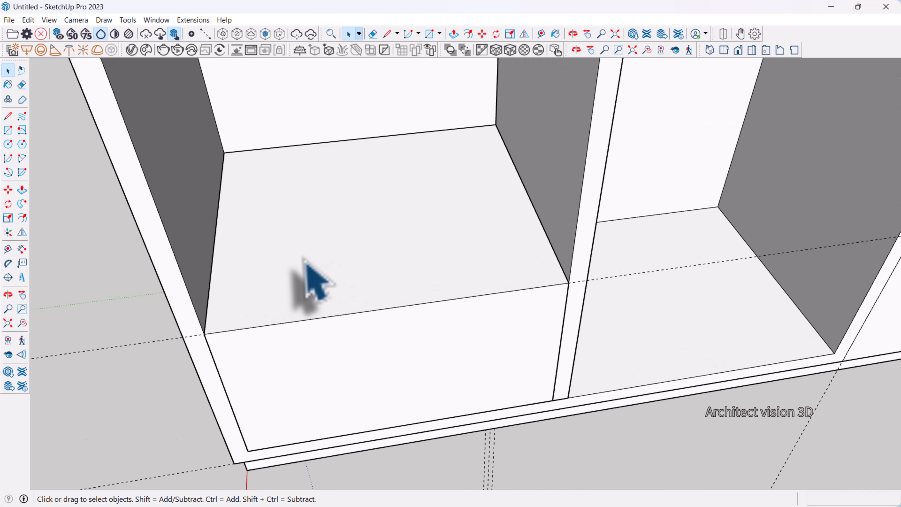
Place guides on the drawer block's top, 20 mm behind the front edge, 30 mm inside the left edge, and one inside the right edge.
middle_drag(304, 263, 327, 339)
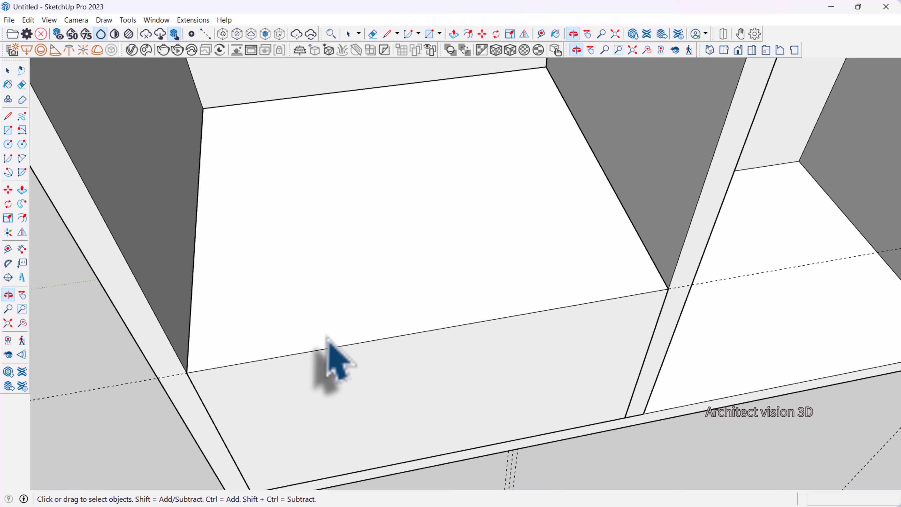
key(t)
click(355, 343)
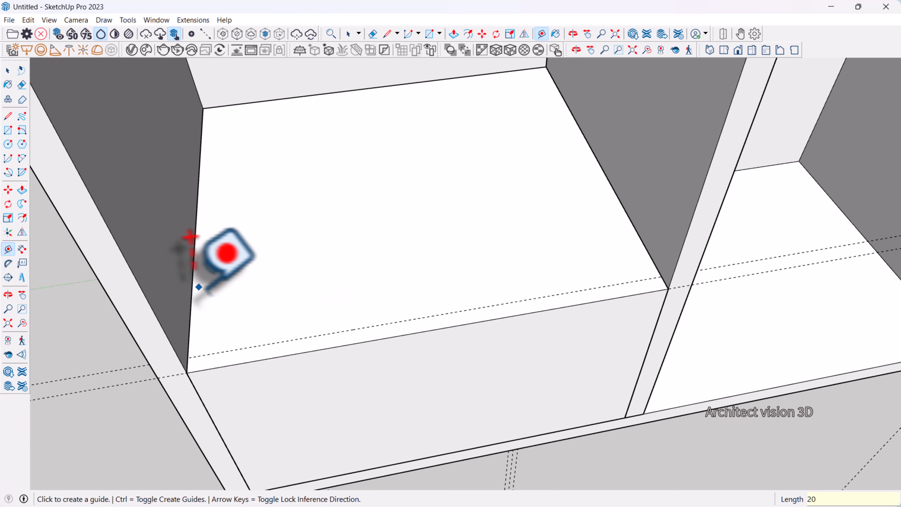
click(193, 286)
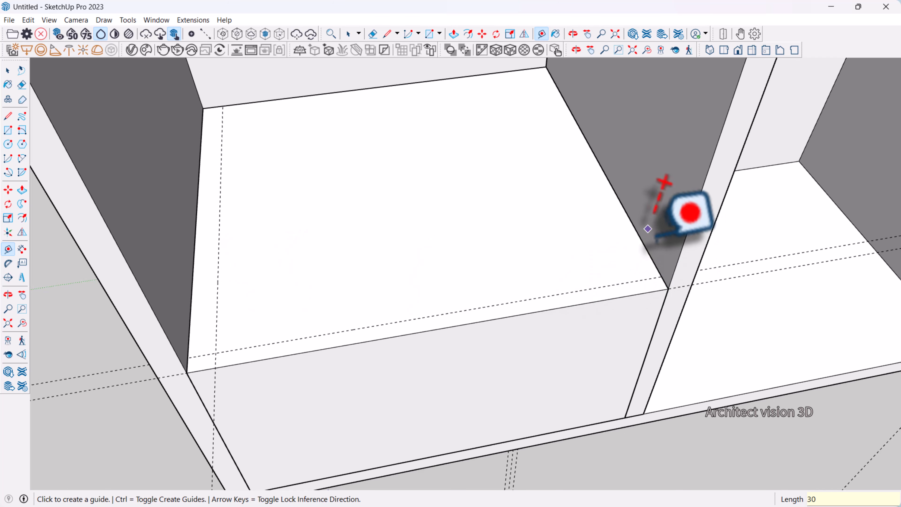
click(637, 231)
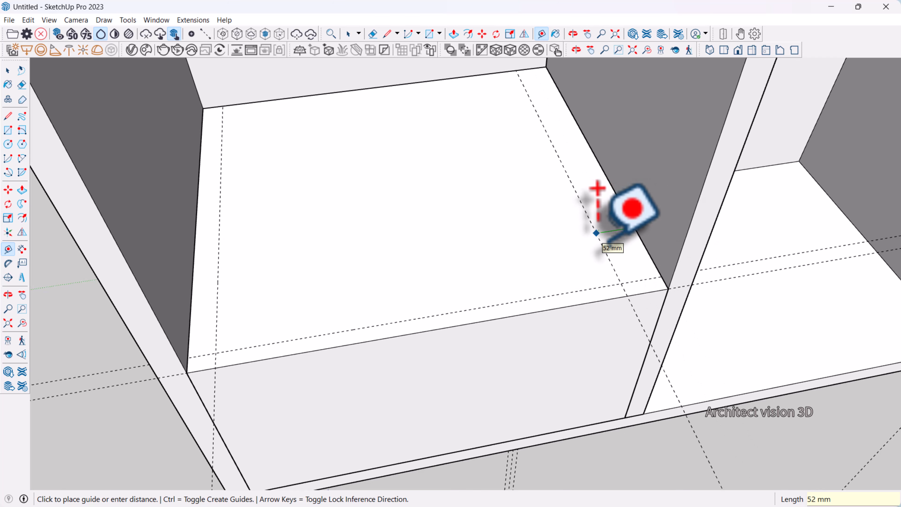
click(412, 84)
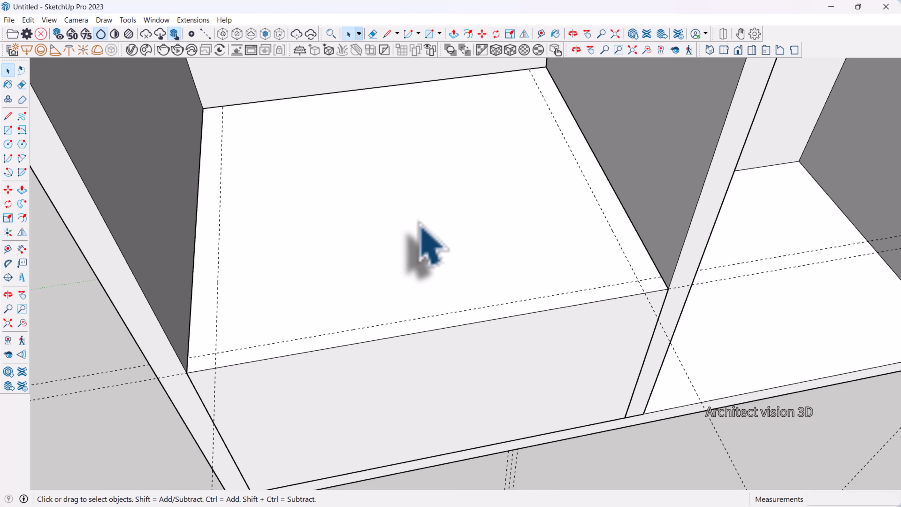
Draw a 20 by 555 mm front strip on the block's top and a rectangle between the side guides behind it.
scroll(162, 196, down, 2)
click(8, 130)
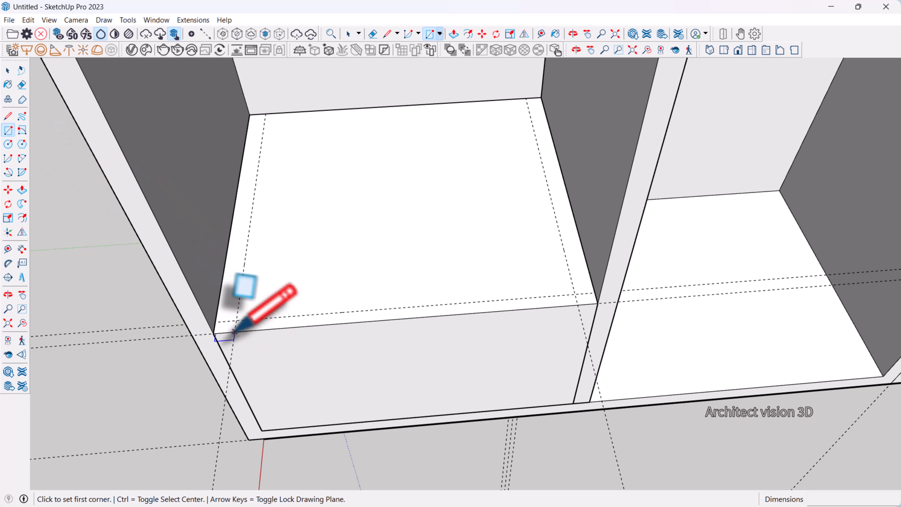
click(214, 321)
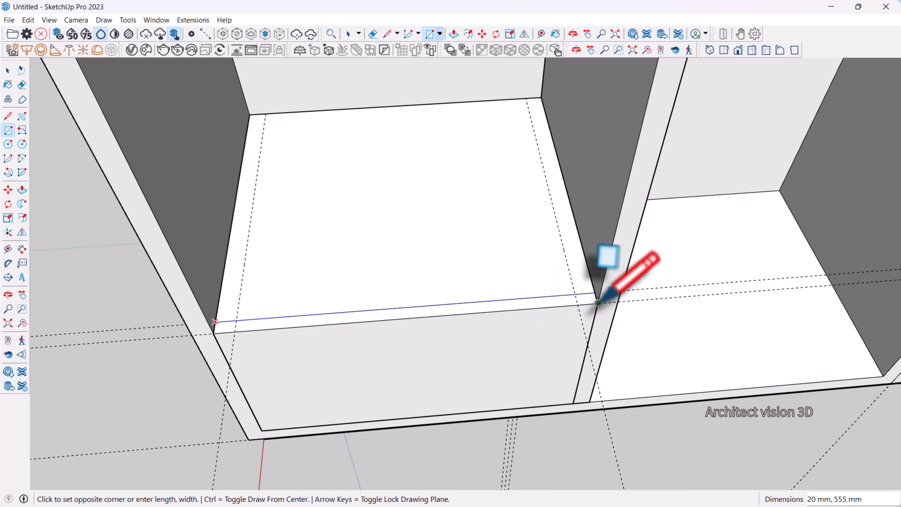
click(595, 294)
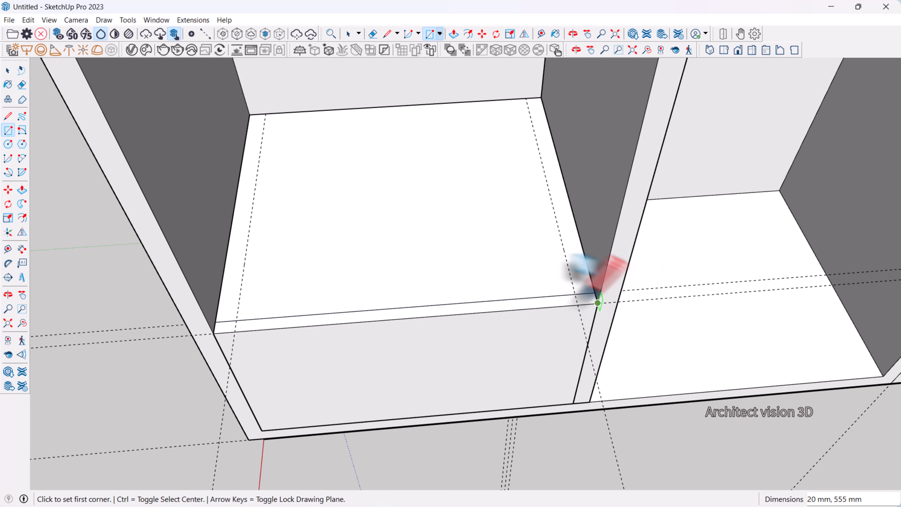
click(265, 113)
click(575, 295)
key(space)
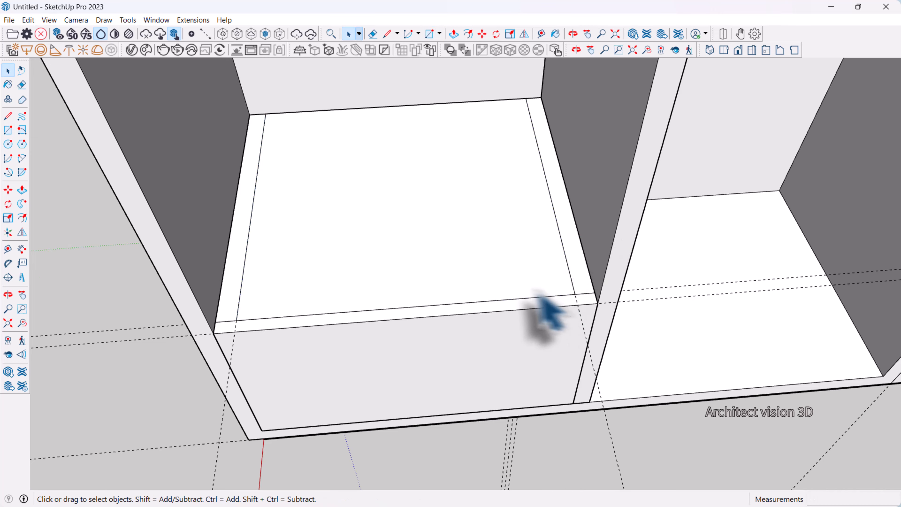
Cut away the block's right side strip behind the drawer front with Follow Me along the front's right vertical edge.
scroll(564, 305, down, 2)
click(483, 258)
click(479, 394)
scroll(453, 352, up, 3)
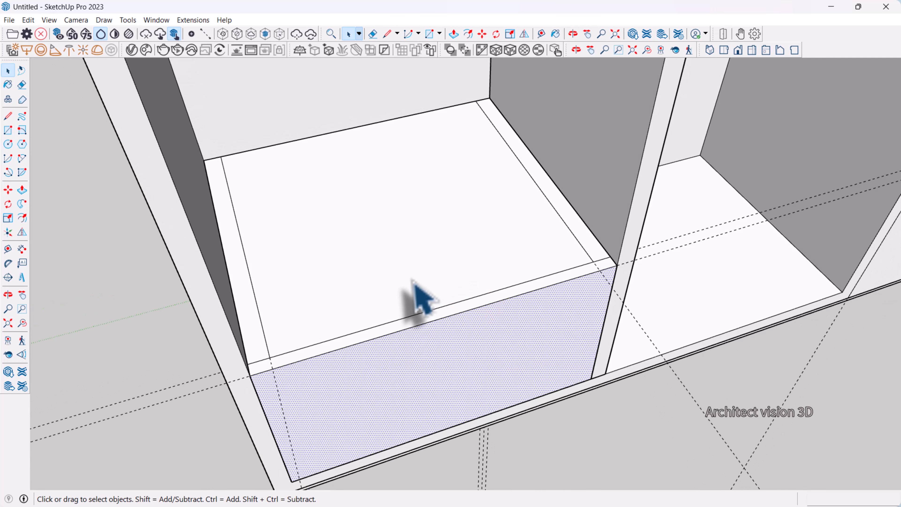
click(431, 271)
scroll(599, 290, up, 2)
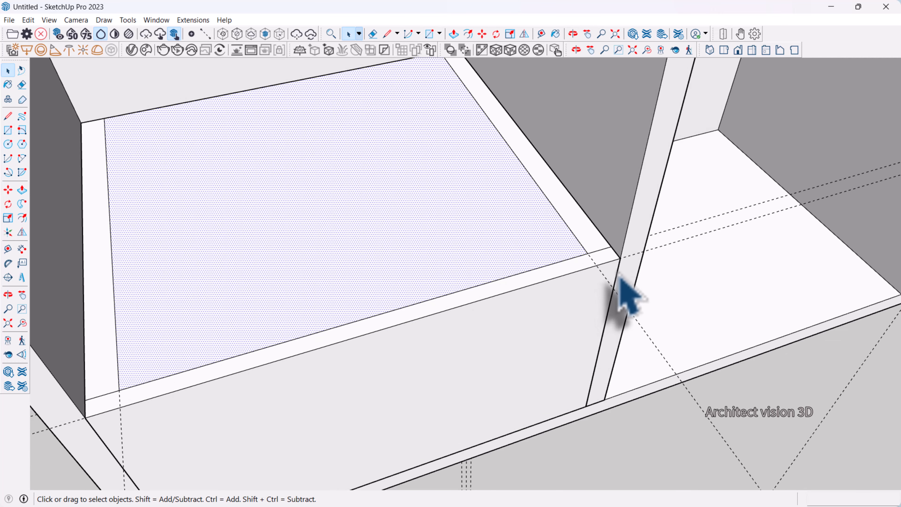
click(618, 277)
click(19, 204)
scroll(457, 231, down, 2)
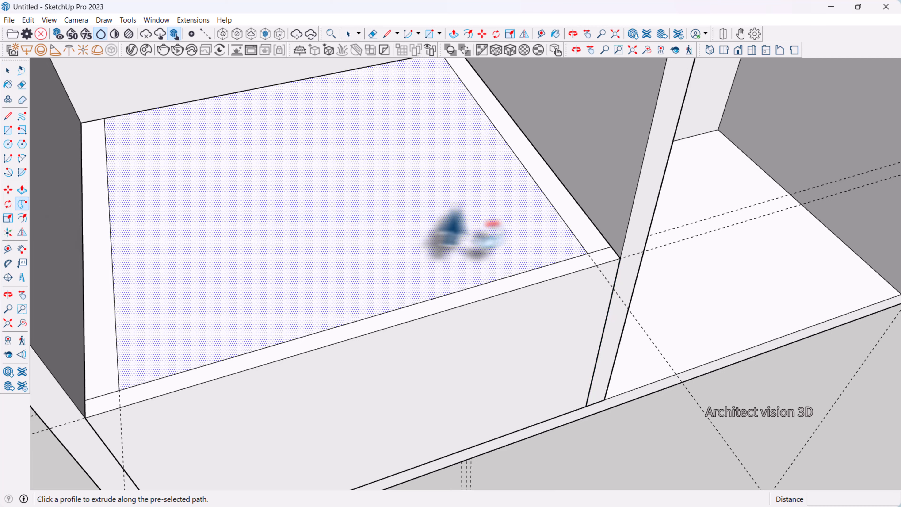
scroll(535, 210, down, 2)
scroll(301, 362, up, 3)
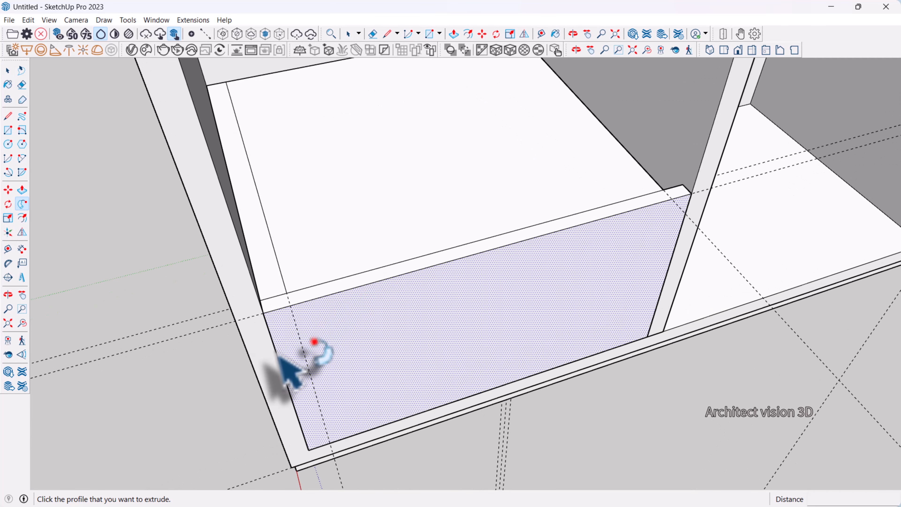
Cut away the block's left side strip with Follow Me along the drawer front's left vertical edge.
key(space)
click(284, 362)
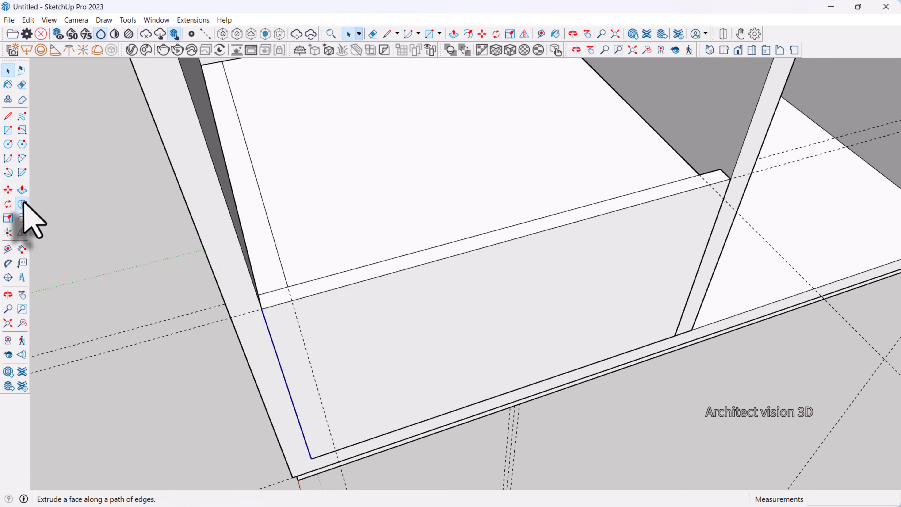
click(23, 203)
click(256, 203)
scroll(276, 209, down, 2)
key(space)
Offset the outline of the drawer's top face inward by 20 mm.
middle_drag(394, 224, 509, 266)
scroll(478, 265, down, 2)
scroll(361, 161, up, 2)
click(358, 218)
middle_drag(396, 229, 372, 223)
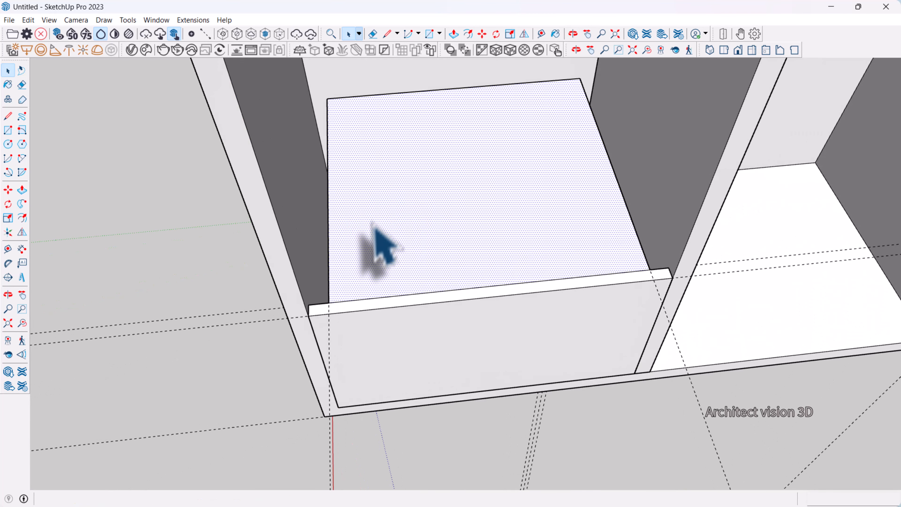
scroll(383, 245, up, 2)
key(f)
click(318, 196)
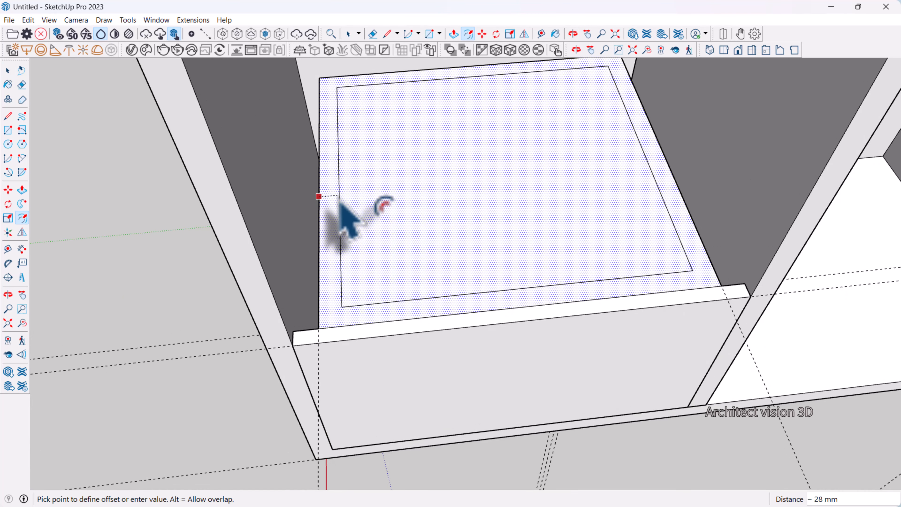
click(339, 206)
key(space)
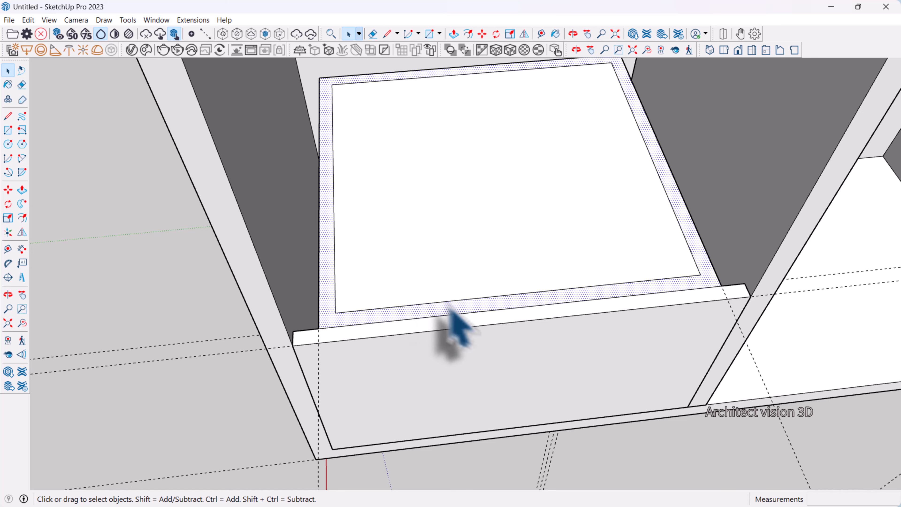
Extend both side lines of the offset outline to the drawer front and erase the offset's front edge.
key(l)
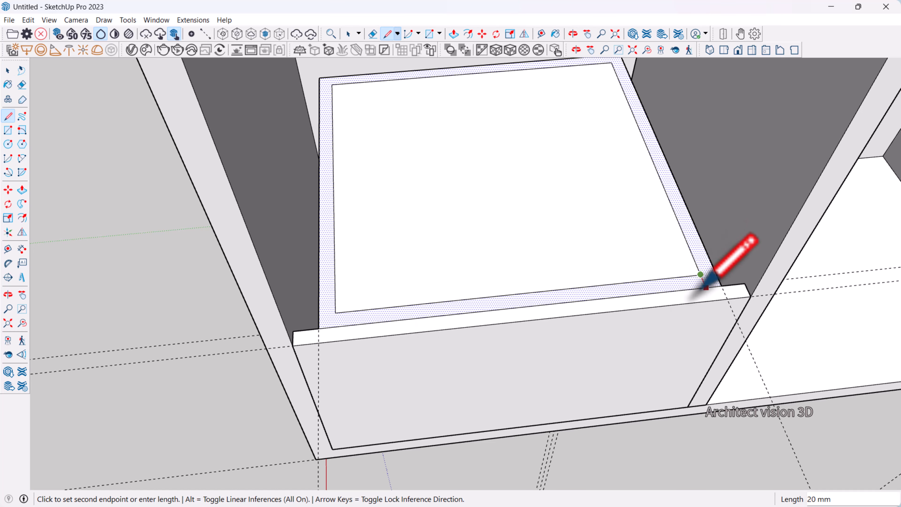
click(705, 288)
click(335, 313)
click(335, 327)
key(space)
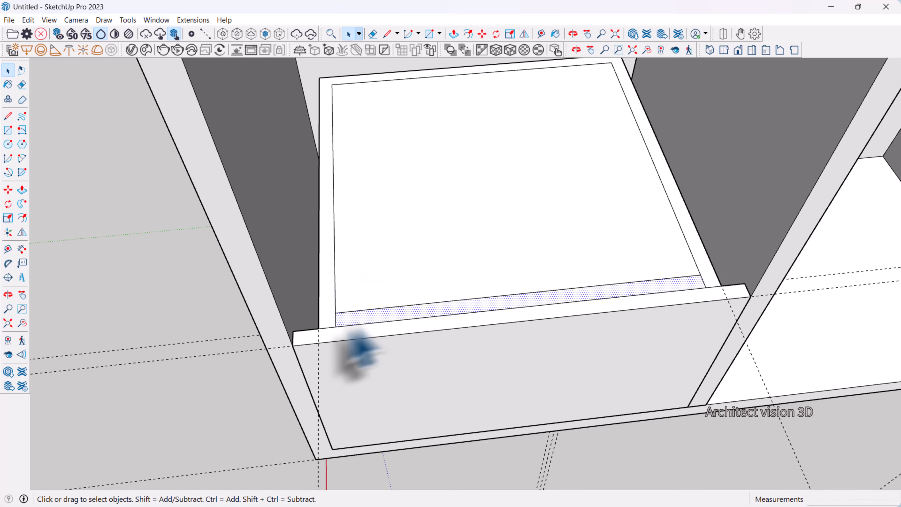
key(e)
click(394, 308)
key(space)
Place a guide line just above the drawer front's bottom edge, parallel to it.
scroll(434, 302, down, 3)
middle_drag(440, 300, 506, 231)
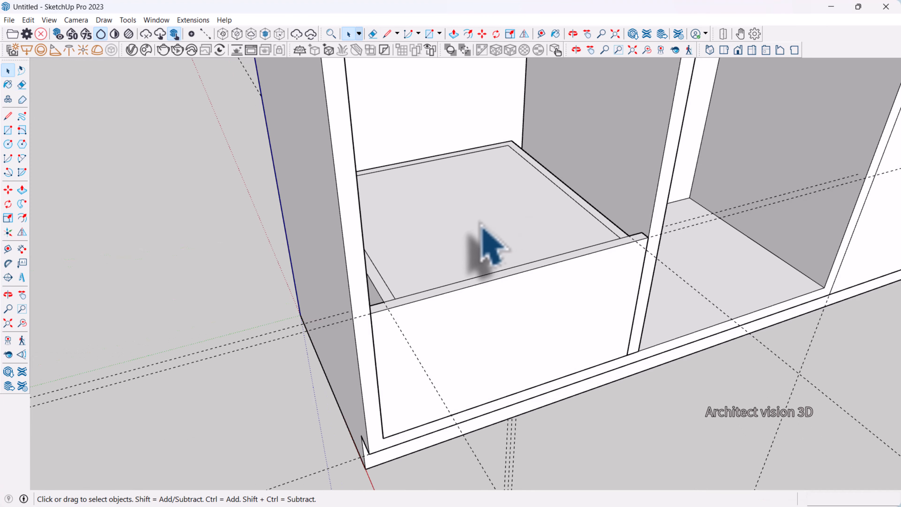
scroll(486, 224, up, 2)
click(491, 223)
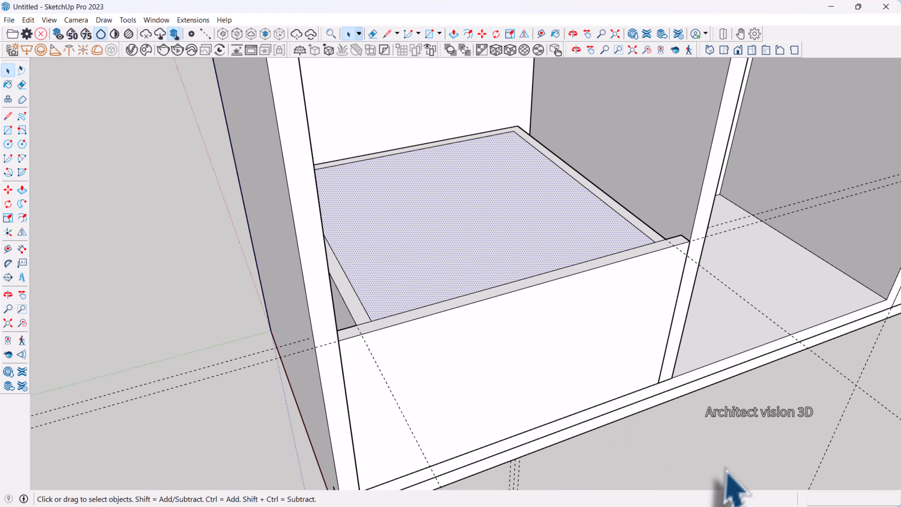
key(t)
click(623, 395)
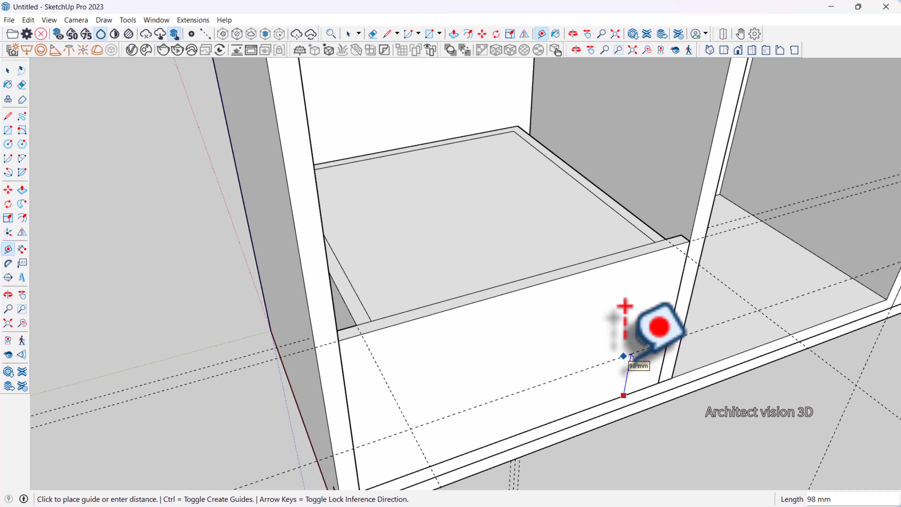
key(space)
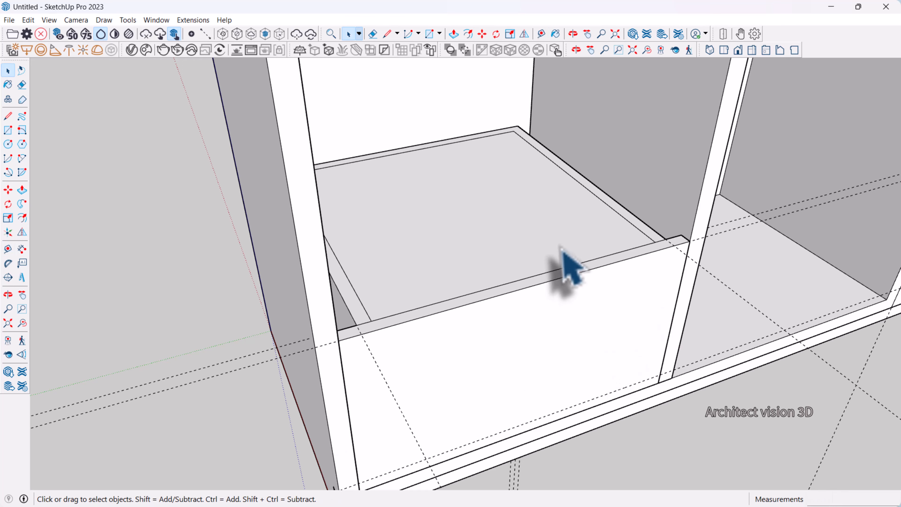
Push the drawer's inner top face down to the guide near the bottom to hollow out the drawer.
key(p)
click(559, 251)
middle_drag(660, 375, 543, 349)
key(space)
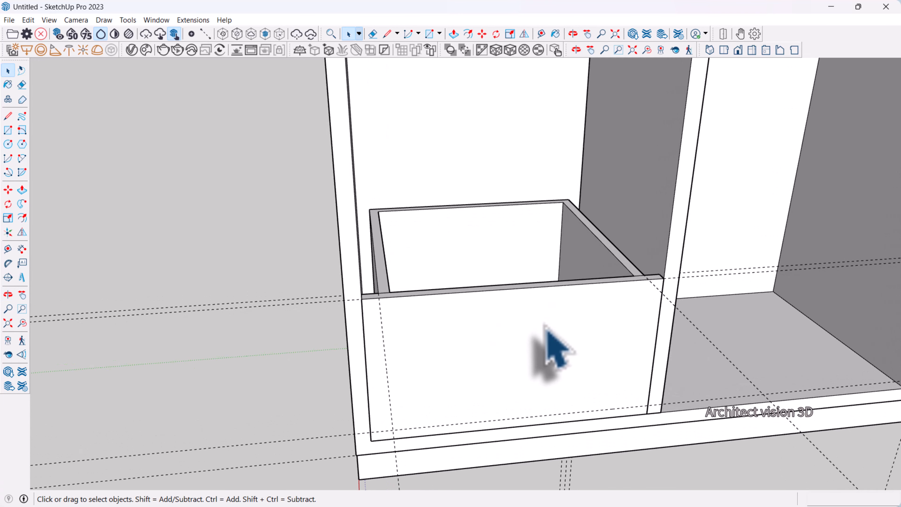
triple_click(543, 348)
right_click(543, 327)
click(511, 346)
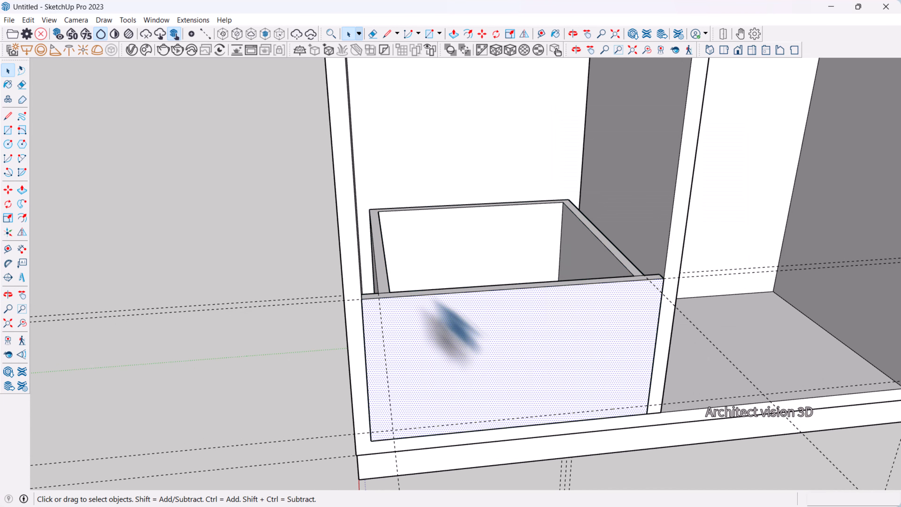
Push the top face of the drawer's side and back walls slightly below the top edge of the front.
middle_drag(434, 302, 349, 291)
scroll(360, 270, up, 4)
click(354, 273)
scroll(354, 272, up, 2)
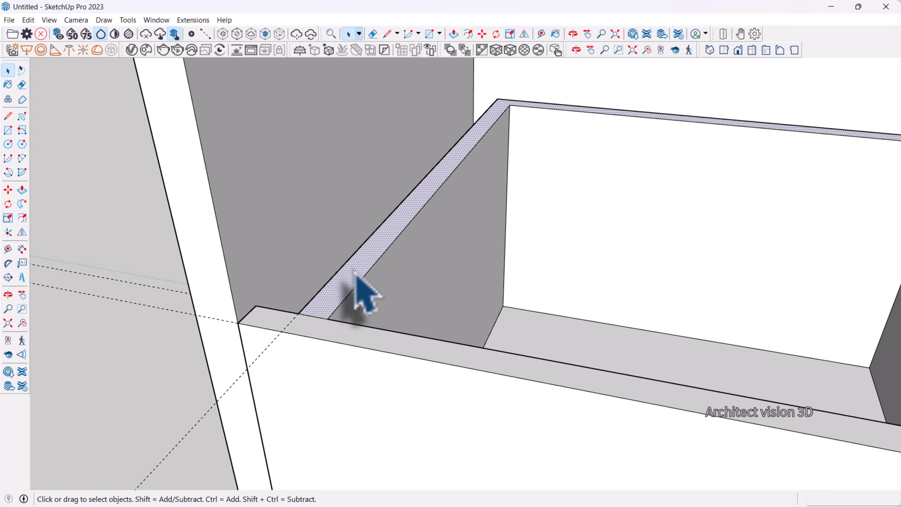
key(p)
click(355, 274)
click(364, 285)
key(space)
scroll(365, 286, down, 2)
scroll(519, 275, down, 3)
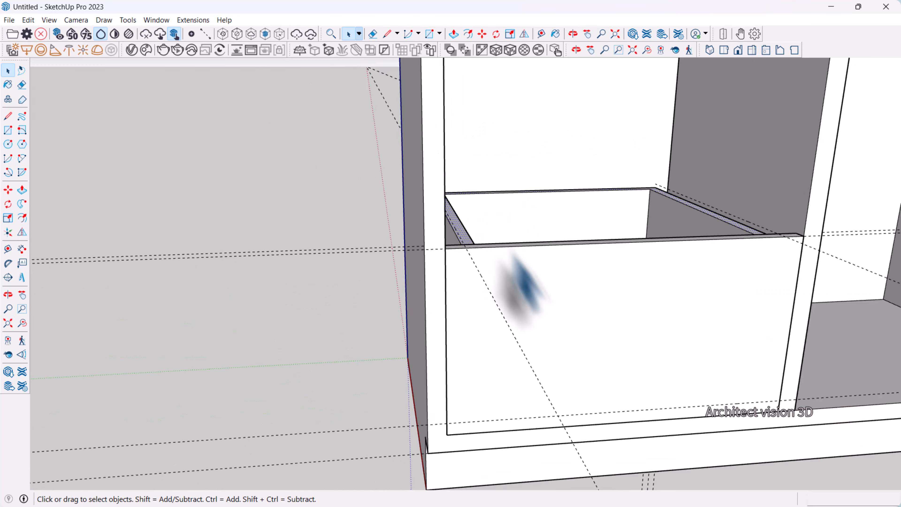
scroll(718, 276, up, 4)
scroll(729, 231, up, 2)
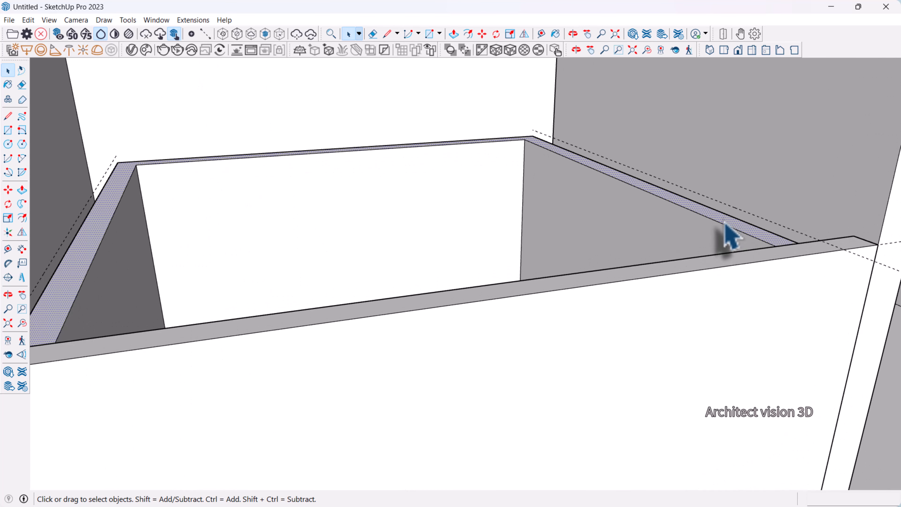
scroll(583, 252, down, 6)
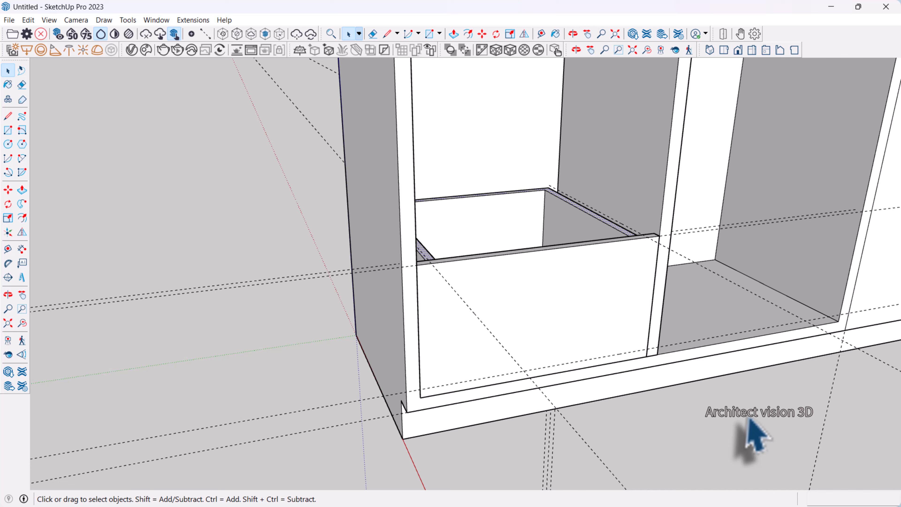
Select the entire drawer geometry and make it a group.
click(621, 300)
right_click(618, 283)
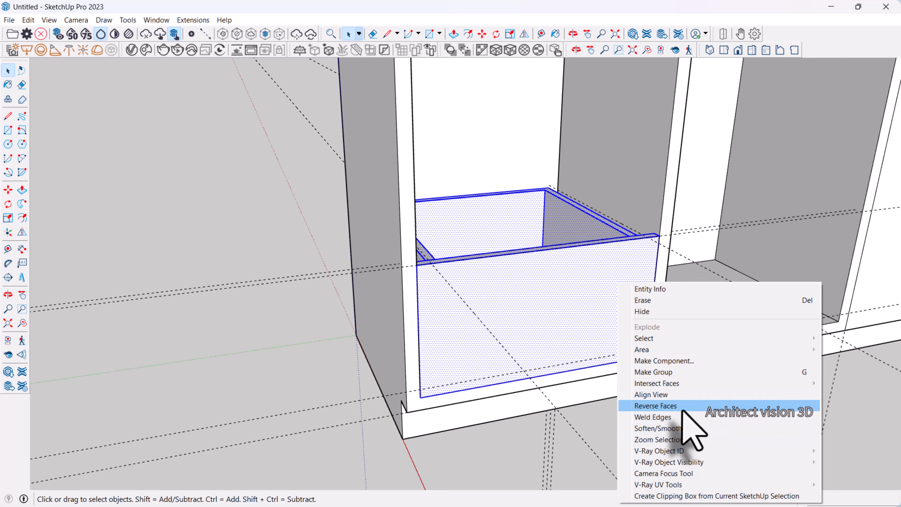
click(675, 371)
click(732, 457)
Copy the guide along the drawer front's top edge slightly upward to mark the gap above the drawer.
middle_drag(696, 397, 661, 337)
scroll(674, 216, up, 5)
scroll(624, 262, up, 1)
key(m)
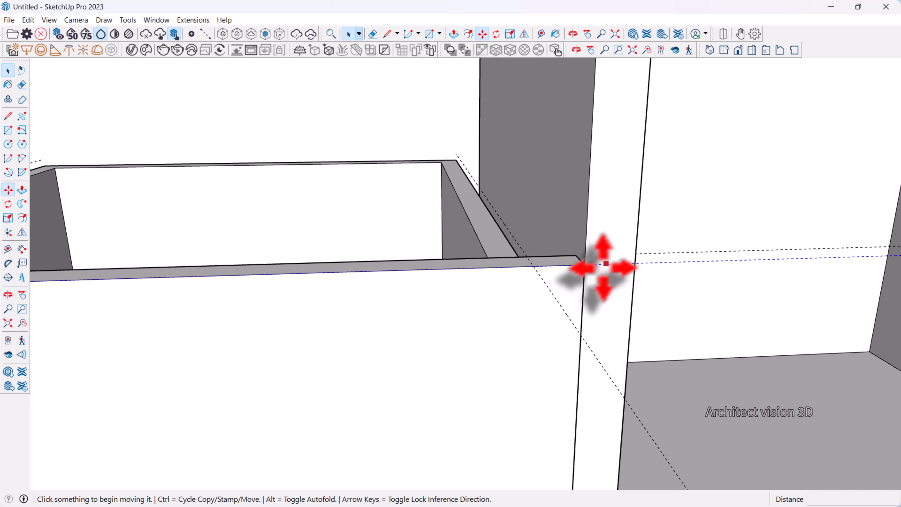
scroll(614, 262, up, 1)
key(ctrl)
click(616, 263)
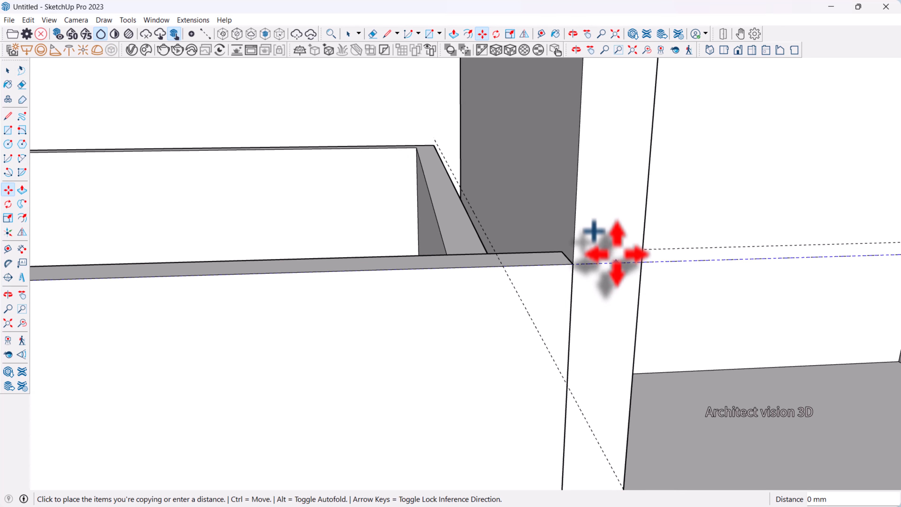
key(Return)
key(space)
Copy the drawer group straight up from its lower front corner onto the gap guide above the first drawer.
scroll(577, 262, down, 3)
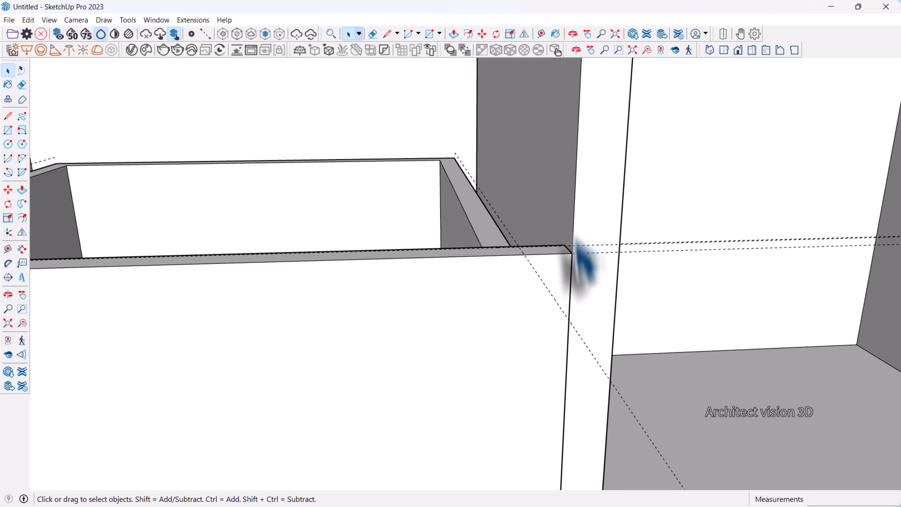
middle_drag(577, 262, 590, 417)
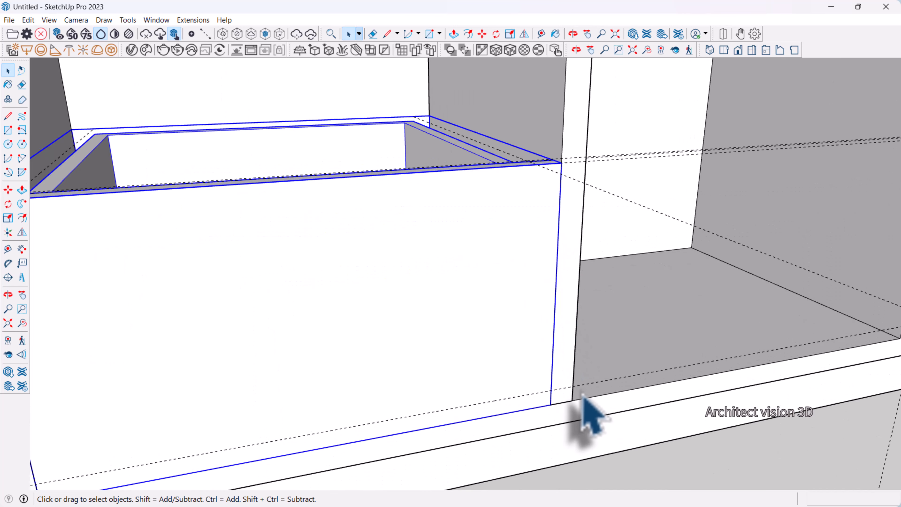
key(m)
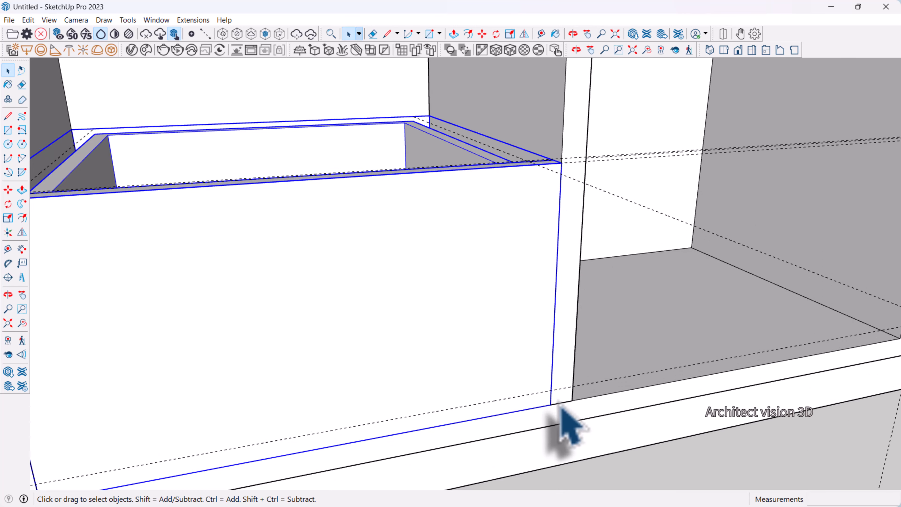
click(550, 403)
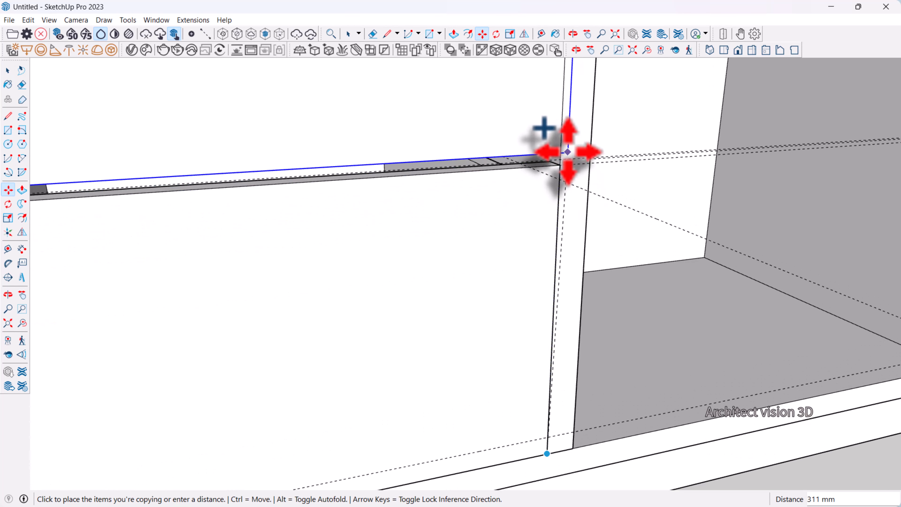
click(563, 187)
scroll(560, 305, down, 5)
scroll(546, 270, up, 5)
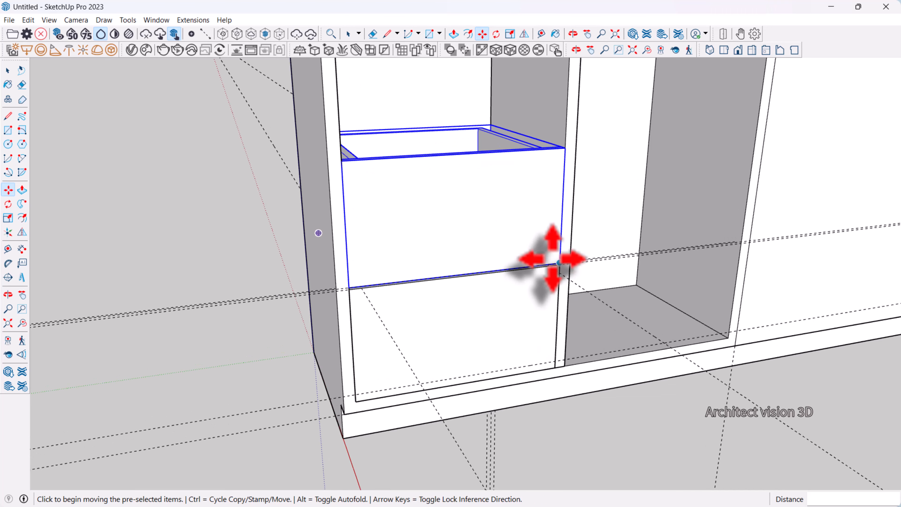
Place a horizontal guide above the second drawer's bottom edge to mark its reduced height.
key(space)
key(t)
click(557, 272)
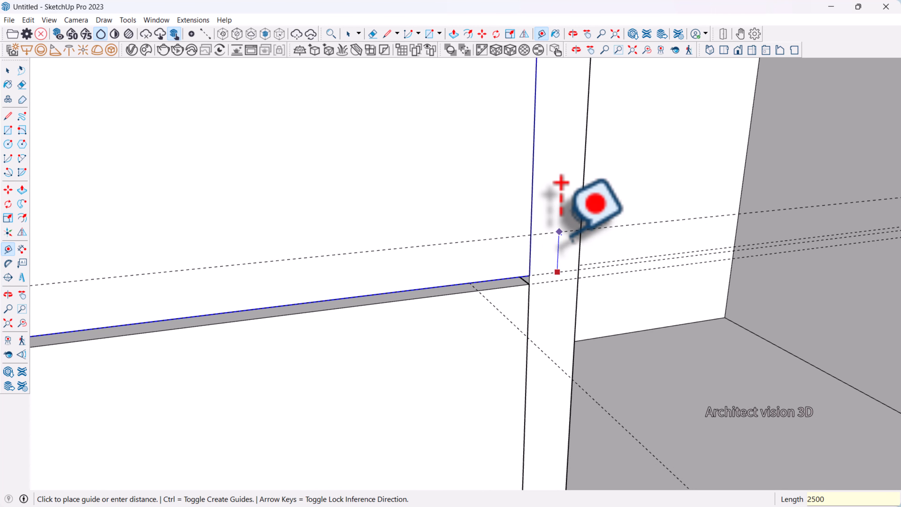
Scale the second drawer's height down to the new guide, by a factor of about 0.83.
middle_drag(532, 271, 447, 210)
key(s)
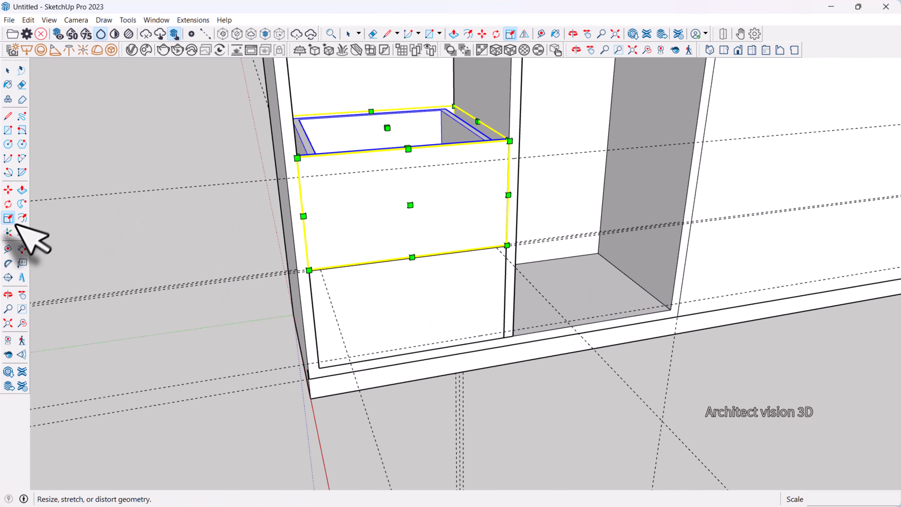
click(387, 128)
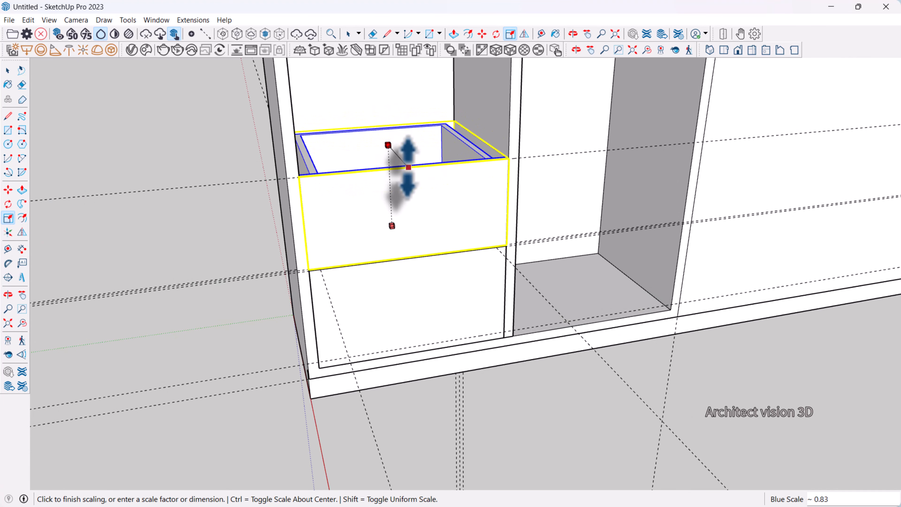
key(space)
click(581, 336)
Place a guide slightly above the second drawer's top edge and another guide 200 mm above that one.
scroll(517, 147, up, 6)
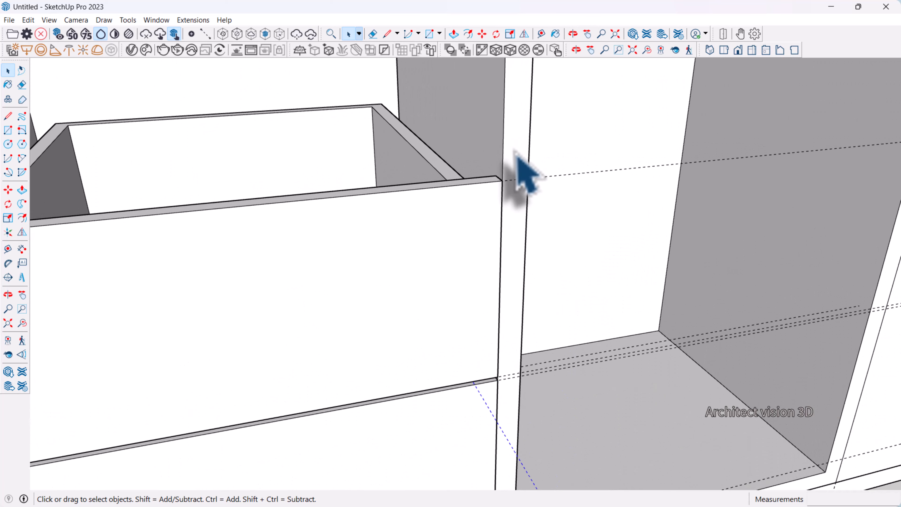
key(t)
click(519, 178)
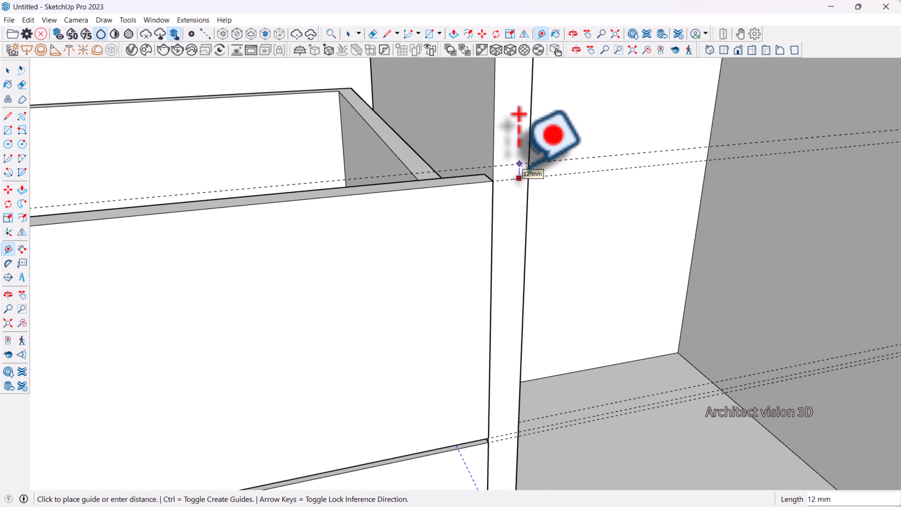
key(space)
key(t)
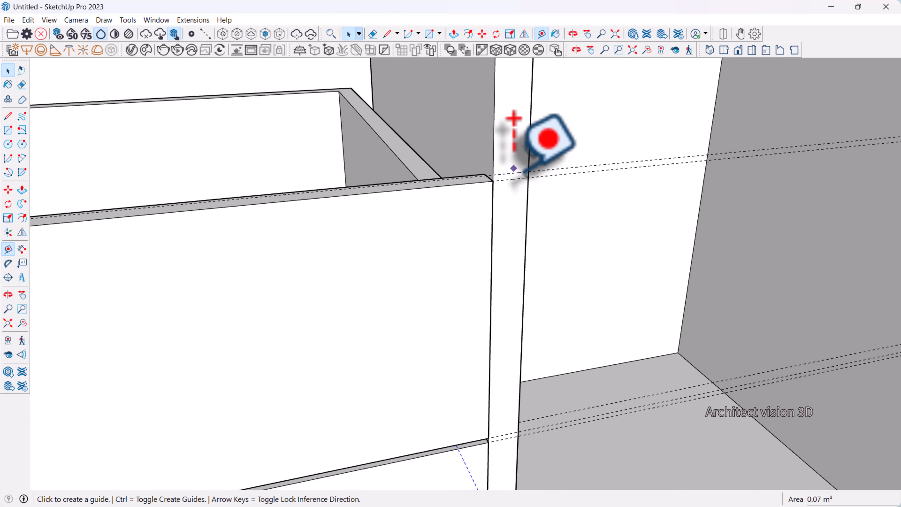
click(512, 173)
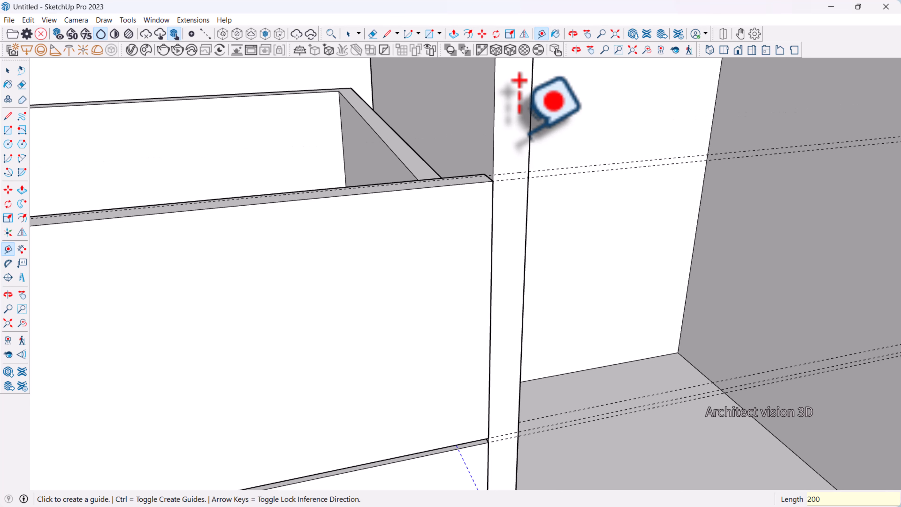
Copy the second drawer 255 mm upward from its lower front corner onto the gap guide above it.
scroll(510, 103, down, 6)
key(space)
click(479, 198)
scroll(520, 198, up, 4)
key(m)
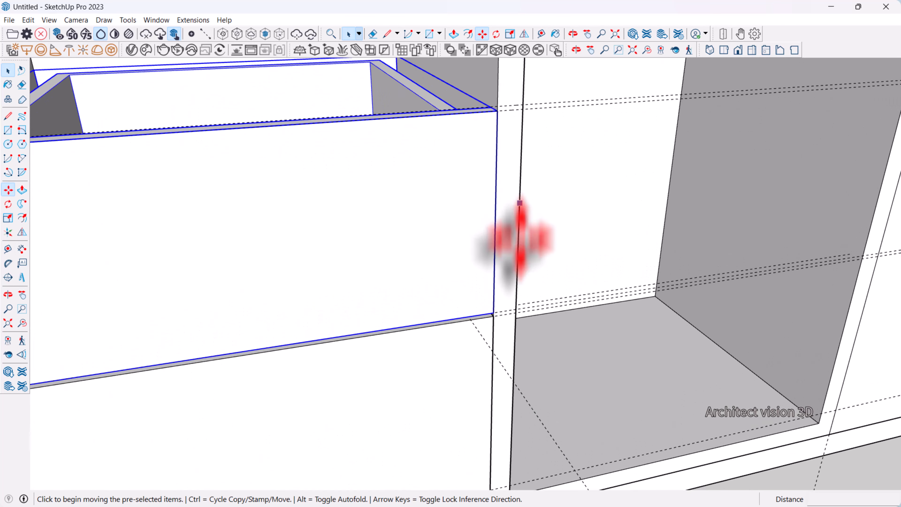
scroll(494, 324, up, 2)
click(482, 313)
scroll(513, 306, down, 5)
key(ctrl)
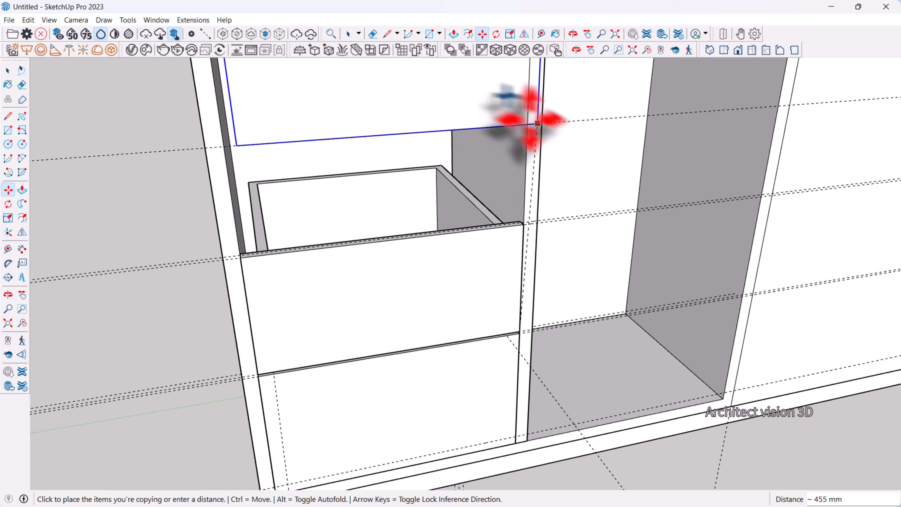
scroll(525, 215, up, 4)
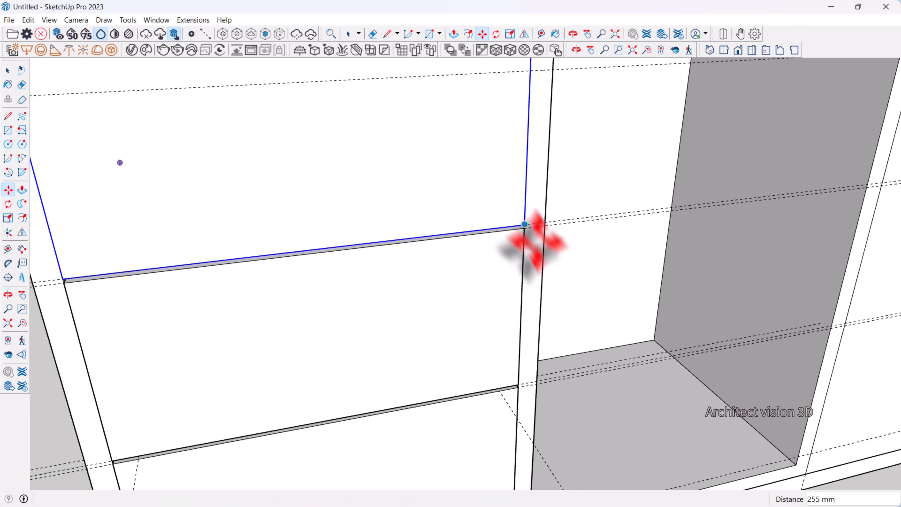
click(532, 243)
key(space)
Scale the third drawer's height down to the guide 200 mm above its bottom edge.
scroll(535, 258, down, 5)
scroll(536, 250, up, 4)
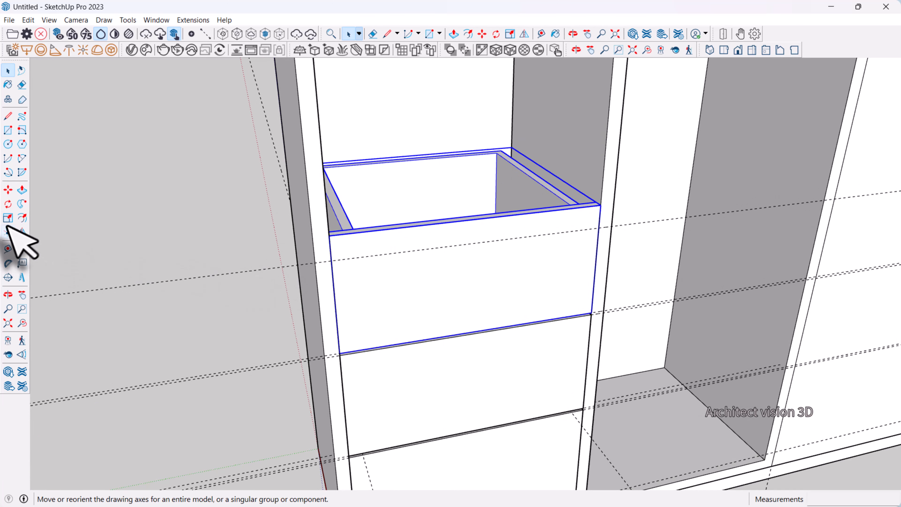
click(8, 217)
click(437, 183)
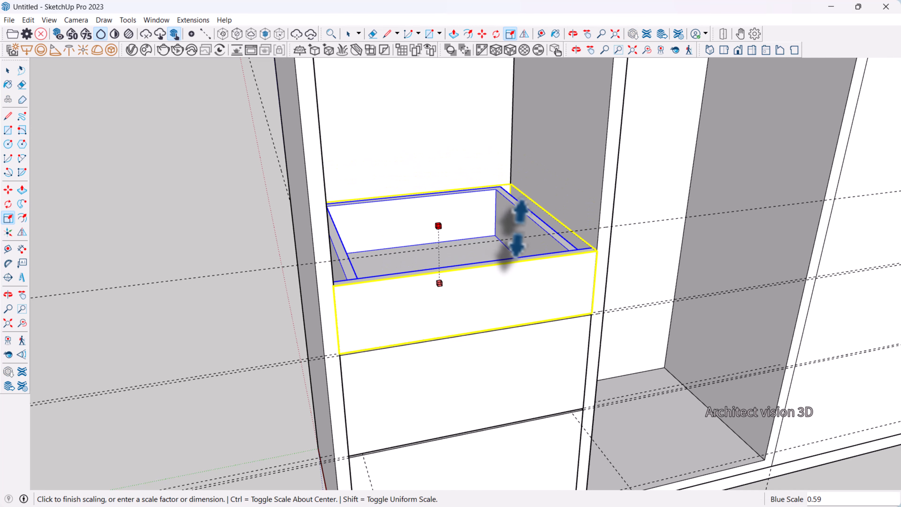
click(521, 254)
key(space)
scroll(553, 261, down, 3)
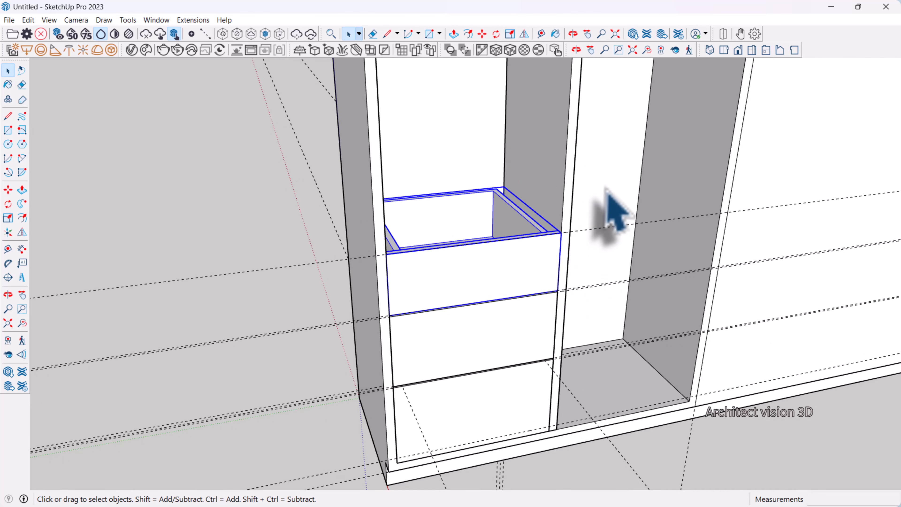
Copy the guide at the third drawer's top slightly upward and copy the third drawer 205 mm up onto it.
scroll(583, 231, up, 6)
key(m)
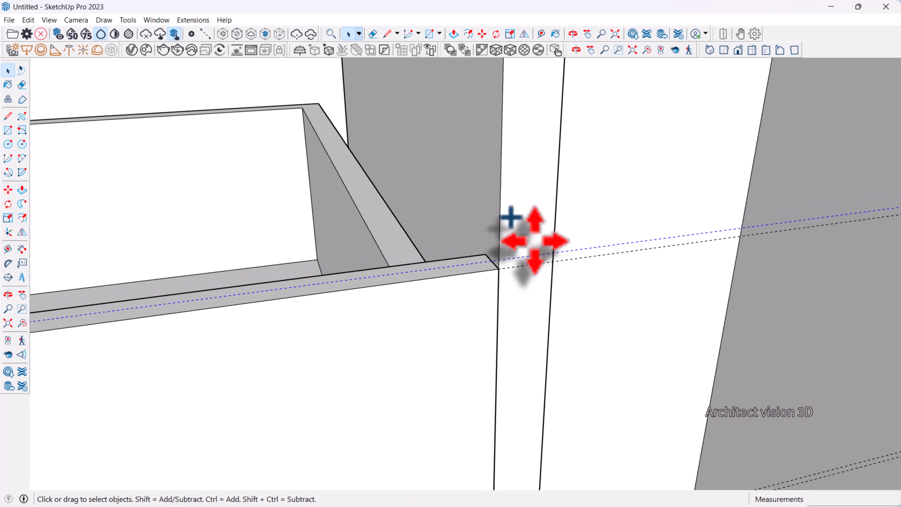
scroll(519, 181, down, 4)
click(477, 309)
scroll(472, 302, up, 4)
key(m)
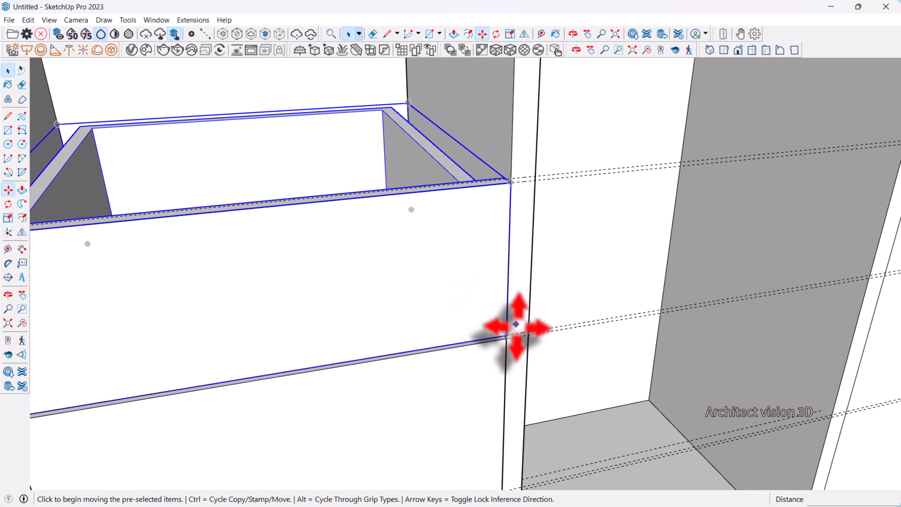
click(507, 335)
key(ctrl)
scroll(513, 193, up, 2)
click(509, 172)
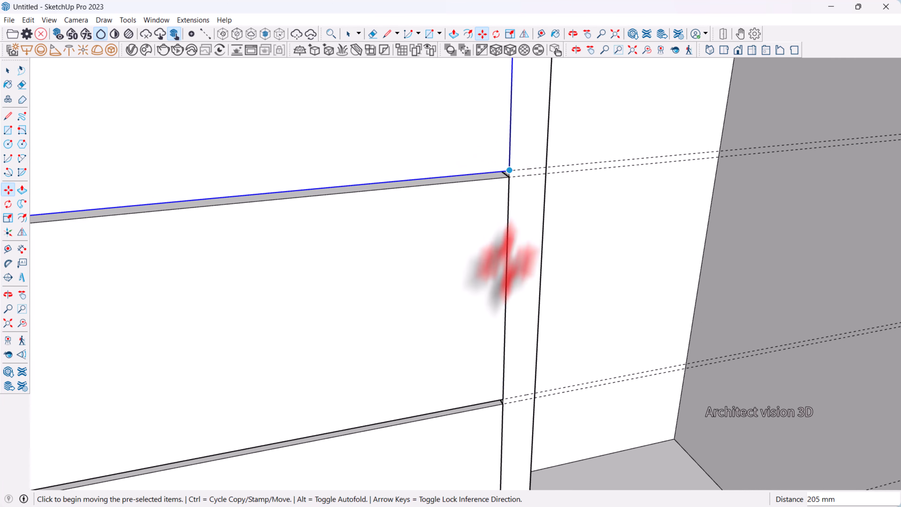
Place a horizontal guide above the fourth drawer's bottom edge to mark its reduced height.
scroll(505, 264, down, 1)
key(space)
key(t)
click(511, 239)
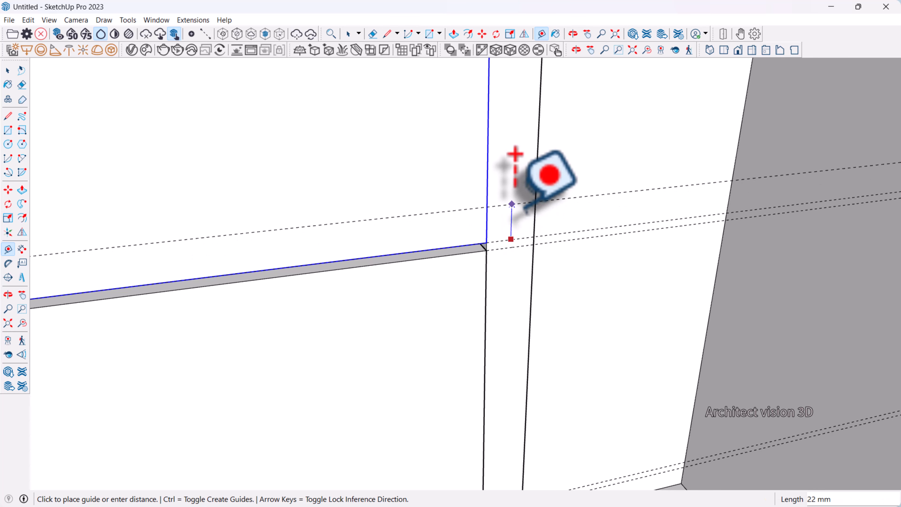
key(space)
scroll(513, 322, down, 3)
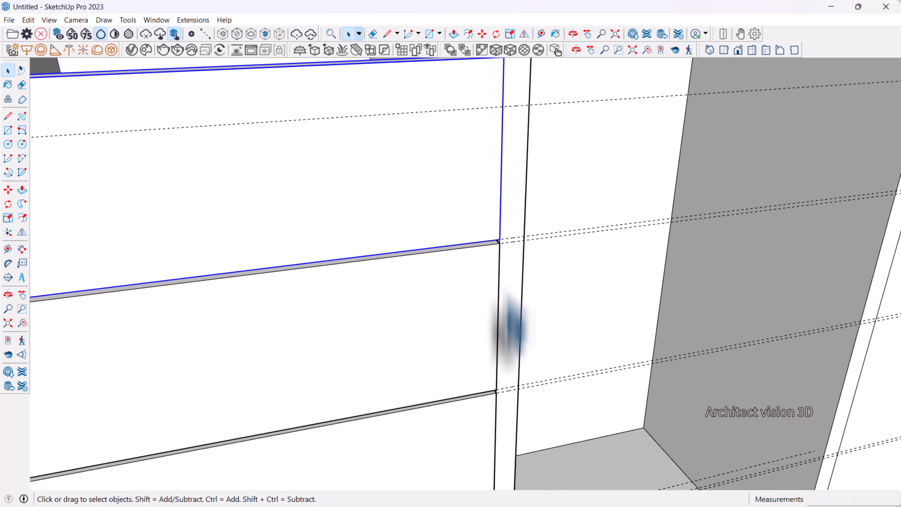
Scale the fourth drawer's height down to the new guide above its bottom edge, then clear the selection.
scroll(458, 282, up, 4)
key(s)
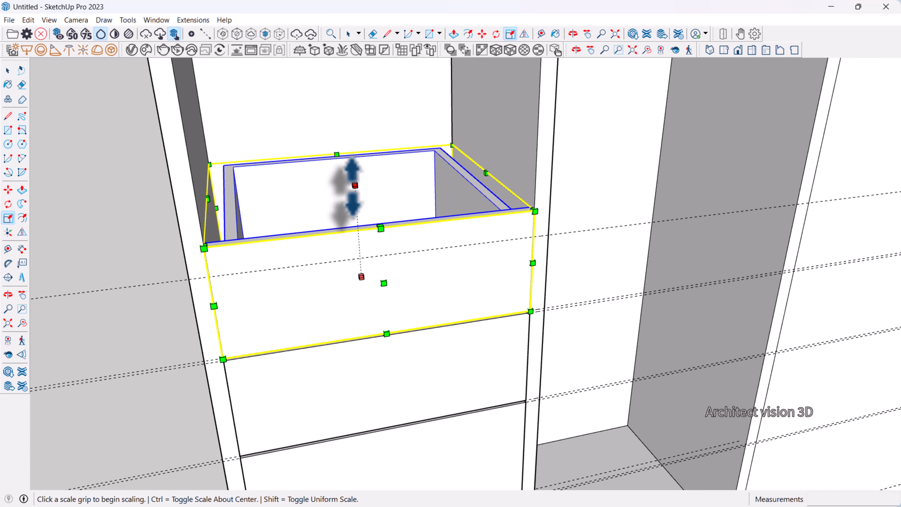
click(346, 176)
click(428, 252)
key(space)
scroll(427, 248, down, 5)
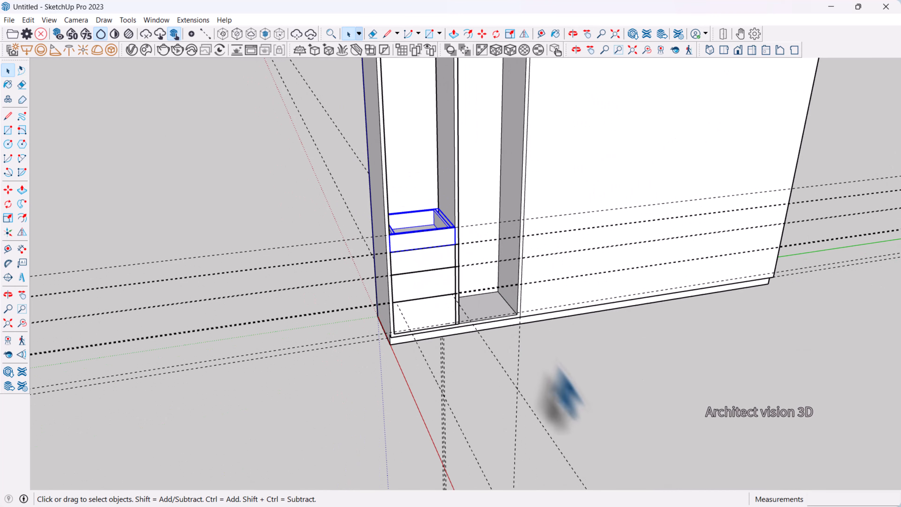
click(583, 382)
Place a guide slightly above the fourth drawer's top edge and a second guide above that one for the shelf thickness.
middle_drag(583, 383, 488, 271)
scroll(447, 242, up, 6)
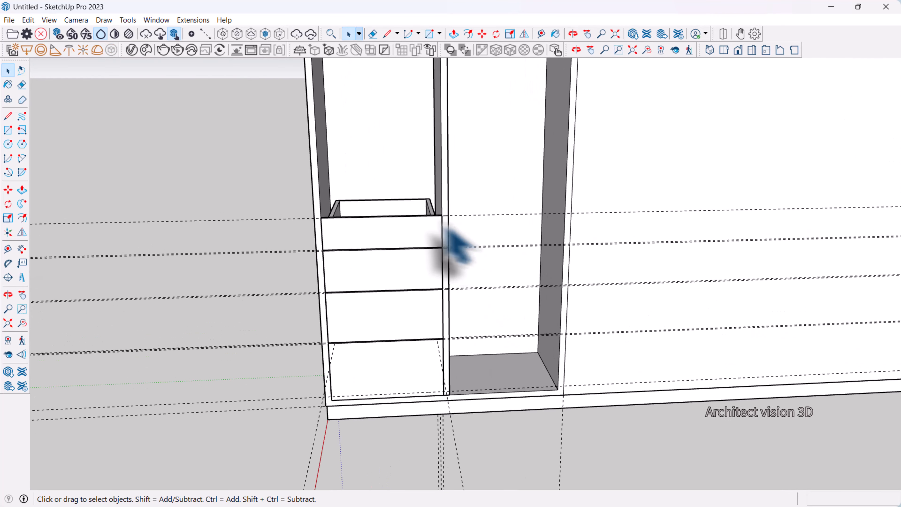
middle_drag(443, 227, 514, 184)
key(t)
scroll(514, 213, up, 3)
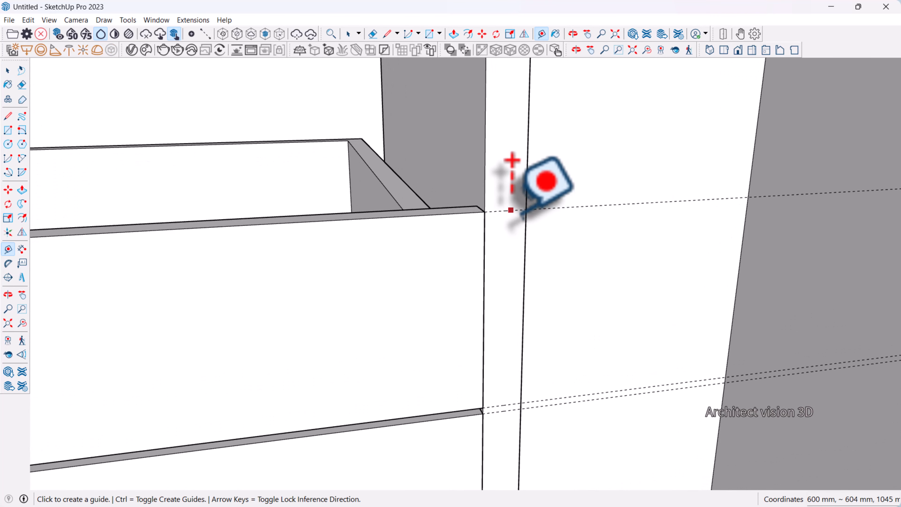
click(511, 209)
key(space)
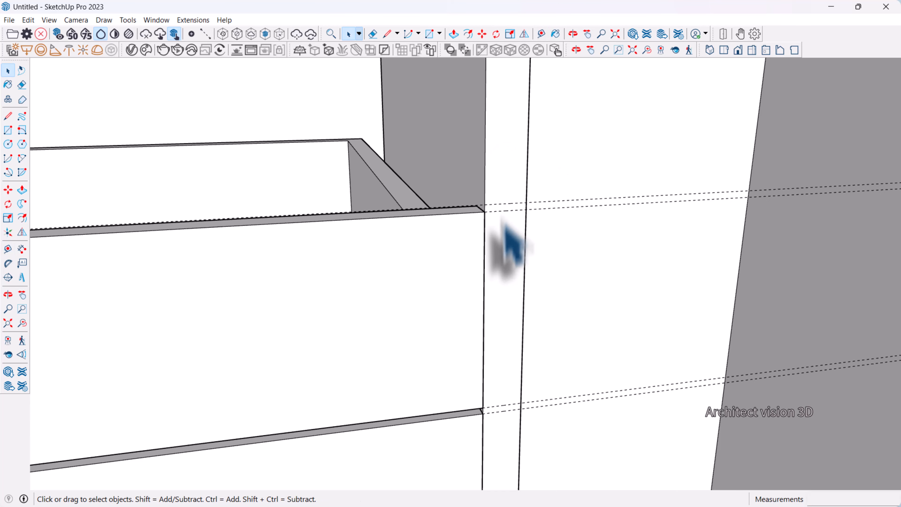
scroll(532, 309, down, 4)
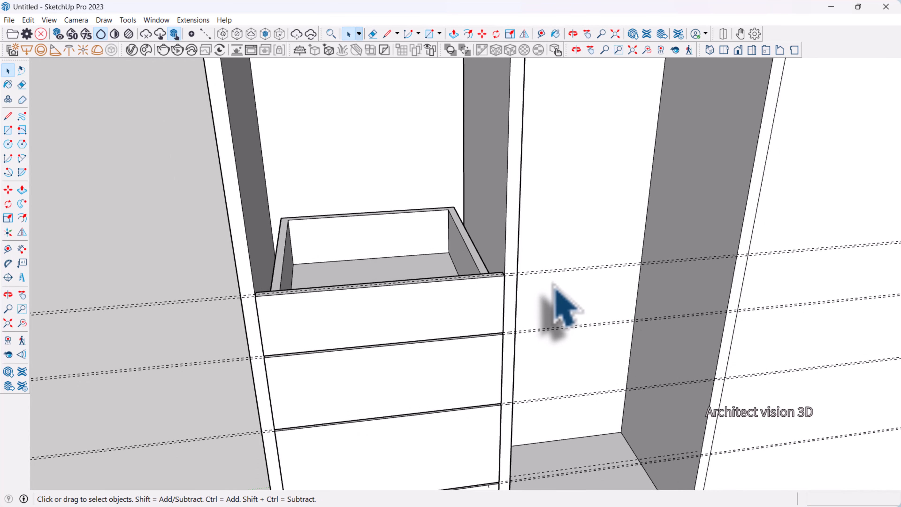
scroll(269, 307, up, 2)
scroll(660, 262, up, 3)
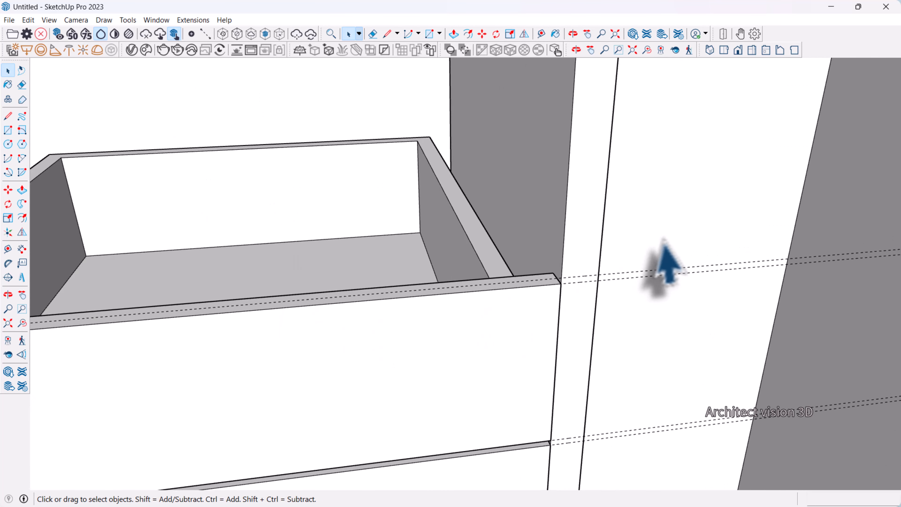
middle_drag(660, 261, 572, 256)
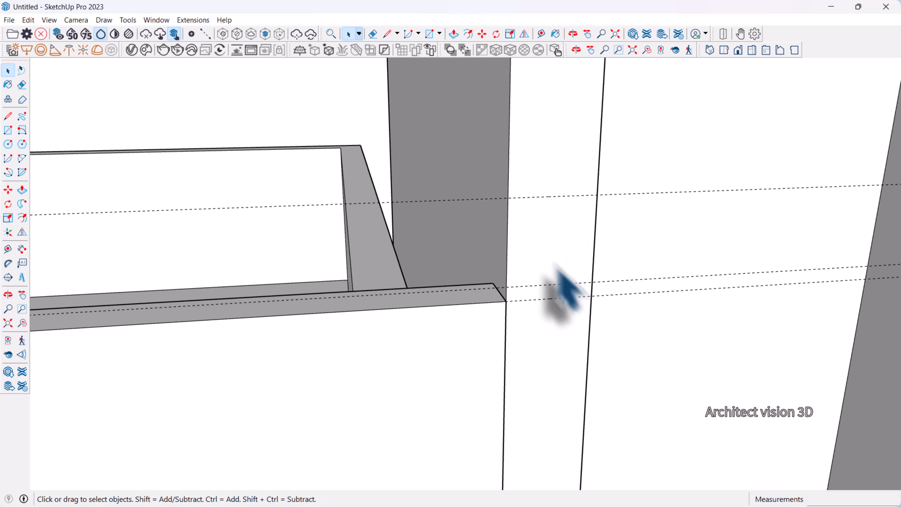
Draw a thin rectangle between the two guides above the top drawer, spanning the left compartment's inner width.
scroll(627, 306, down, 3)
middle_drag(627, 306, 589, 294)
key(r)
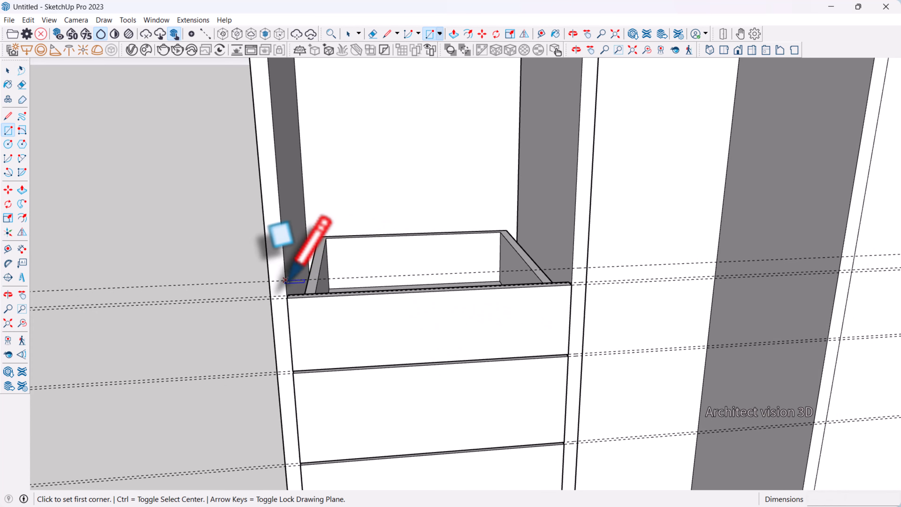
click(285, 281)
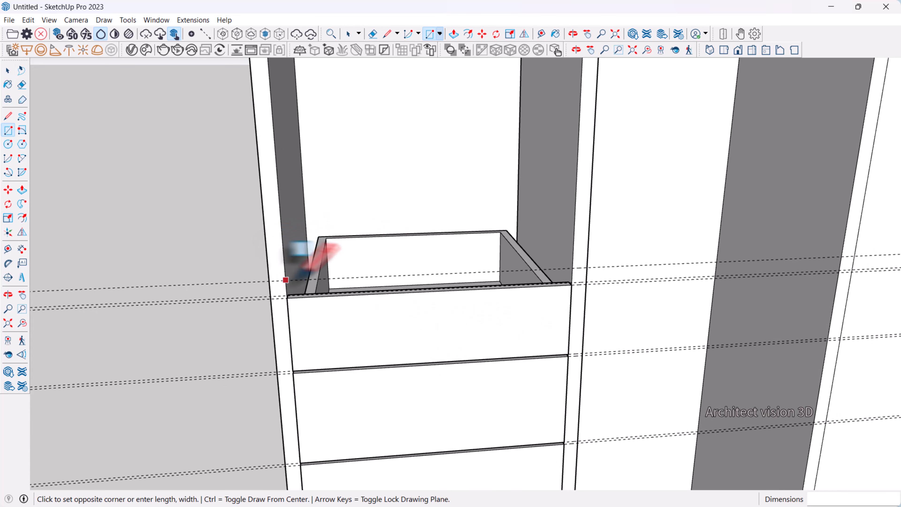
click(571, 283)
Push/Pull the thin rectangle back to the rear of the compartment and make the resulting shelf a group.
middle_drag(571, 280, 569, 312)
key(p)
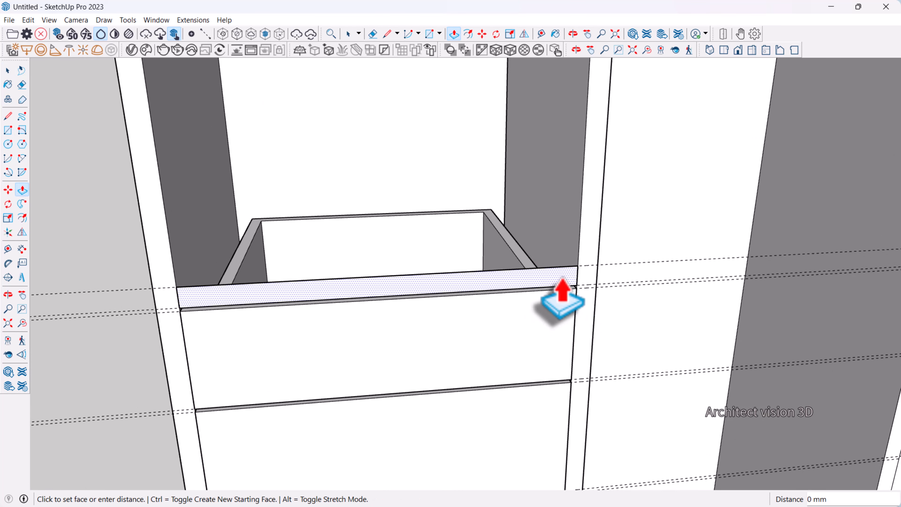
drag(562, 294, 511, 125)
key(space)
click(488, 246)
right_click(481, 230)
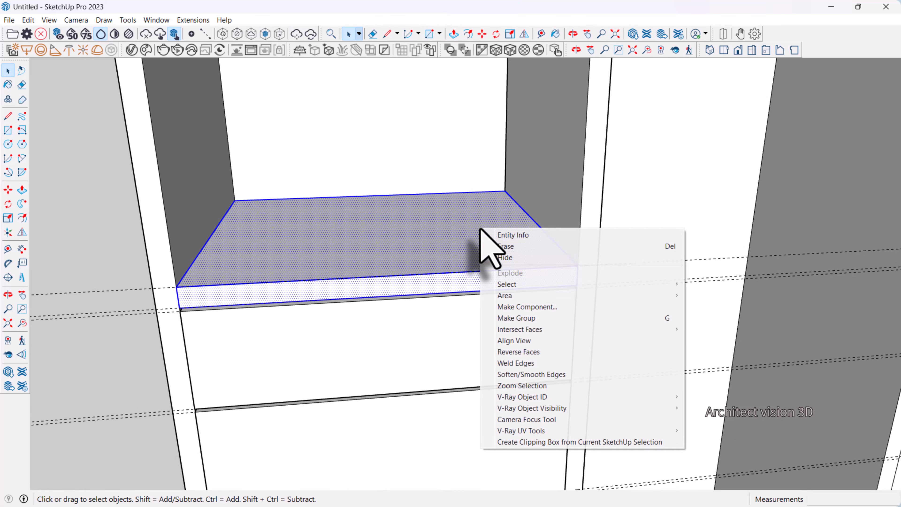
click(521, 318)
scroll(433, 288, down, 5)
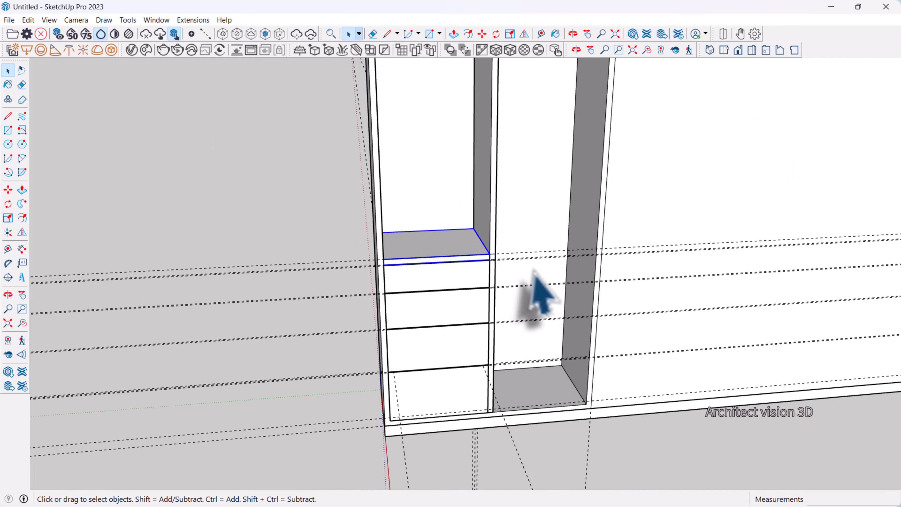
Copy the shelf and the four drawers beneath it sideways into the neighbouring compartment beyond the divider.
middle_drag(533, 291, 479, 291)
scroll(487, 292, up, 3)
scroll(478, 291, up, 3)
scroll(483, 231, down, 3)
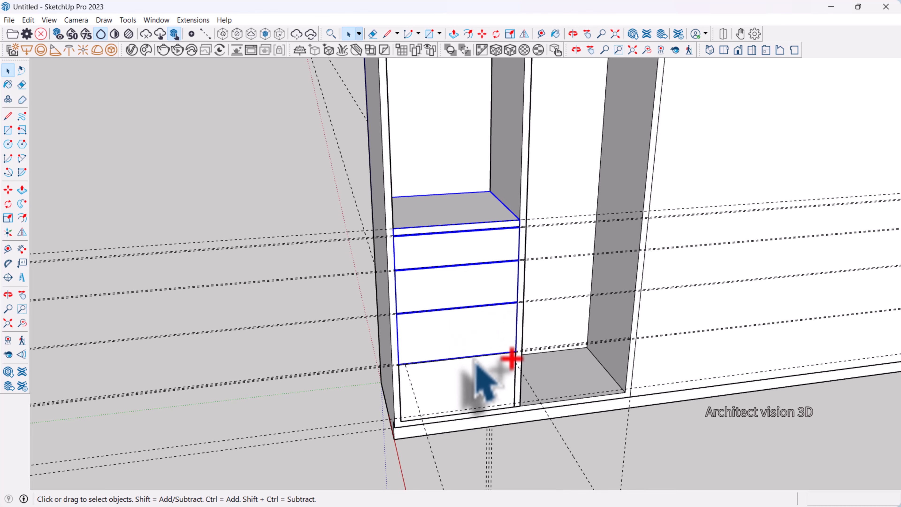
scroll(515, 401, up, 6)
key(m)
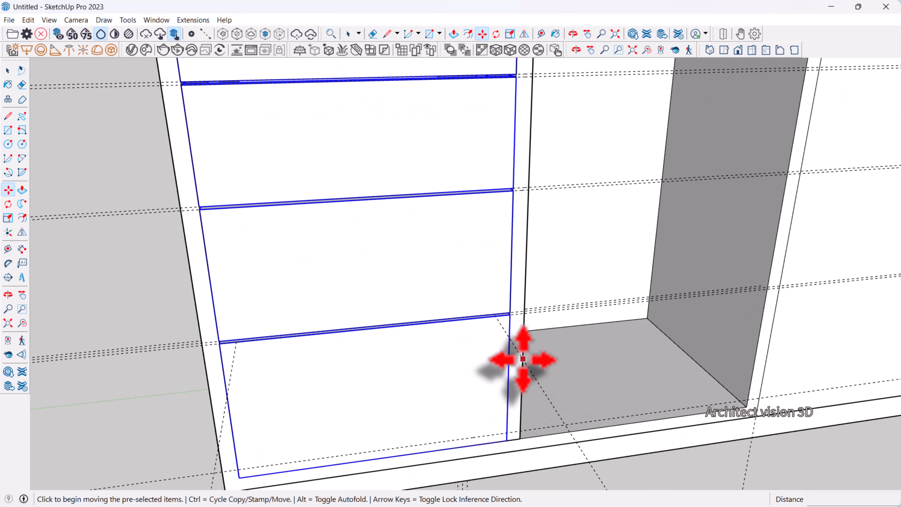
key(ctrl)
scroll(223, 344, up, 4)
click(224, 344)
scroll(319, 355, down, 3)
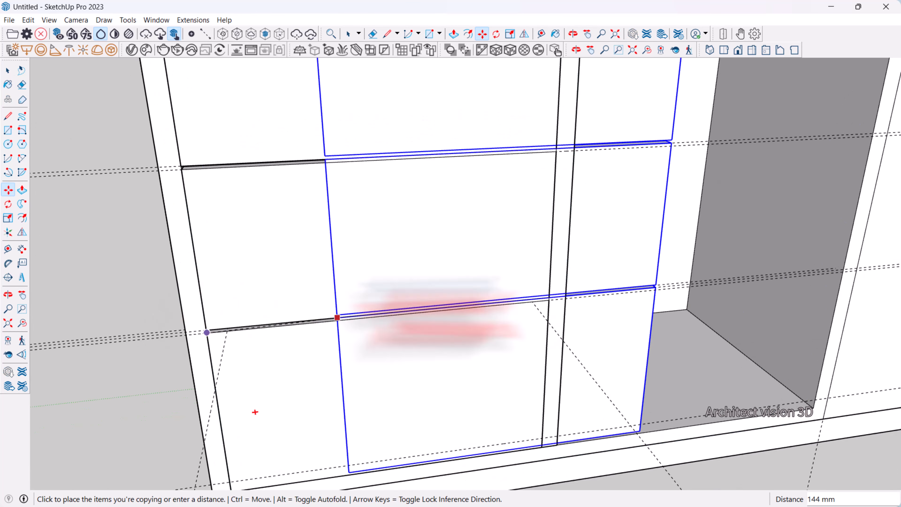
scroll(578, 289, up, 4)
click(528, 295)
scroll(432, 302, down, 8)
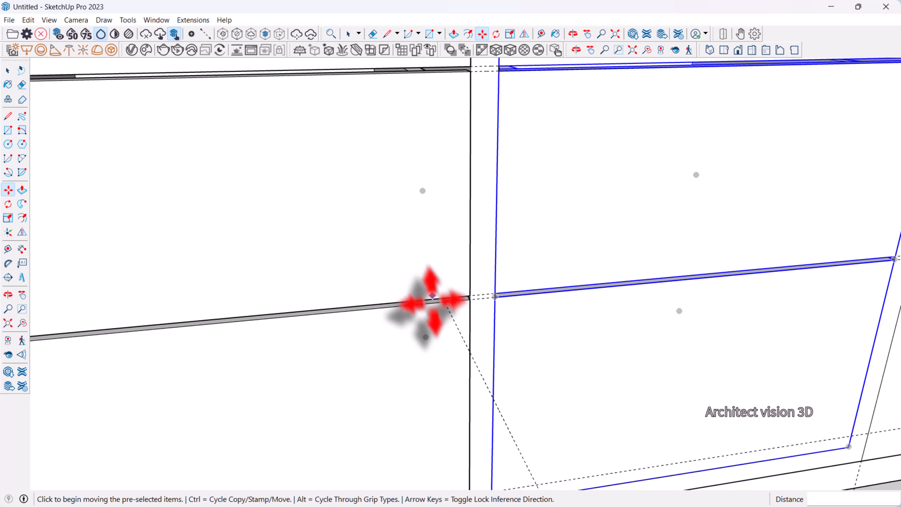
scroll(519, 340, down, 3)
middle_drag(519, 340, 446, 348)
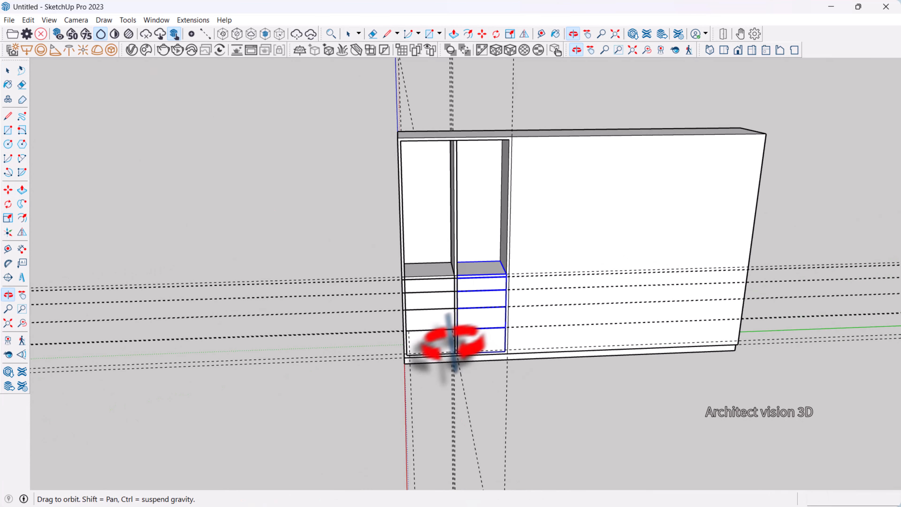
Copy both shelves above the drawers straight up to the top edge of the cabinet.
key(space)
scroll(594, 157, up, 3)
click(493, 123)
scroll(493, 123, up, 5)
middle_drag(497, 135, 439, 383)
scroll(438, 365, down, 1)
scroll(438, 364, up, 2)
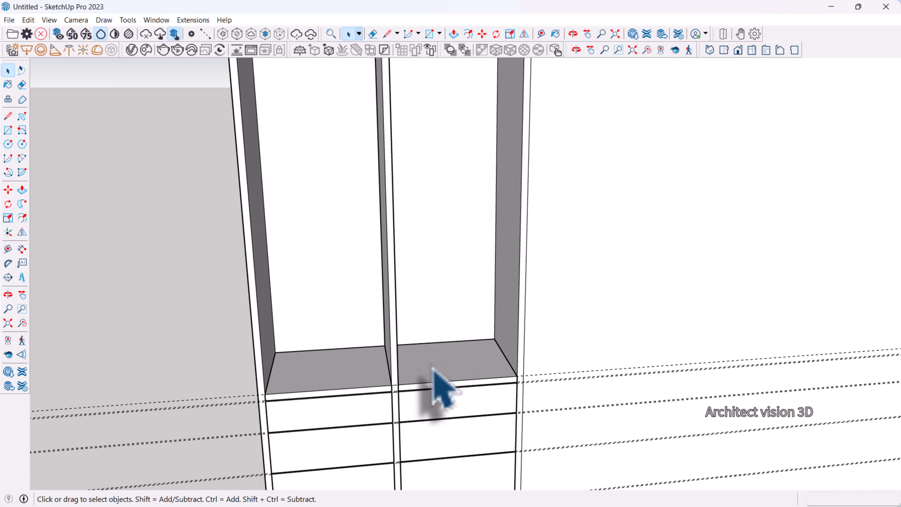
click(403, 372)
scroll(429, 394, down, 3)
middle_drag(459, 373, 475, 369)
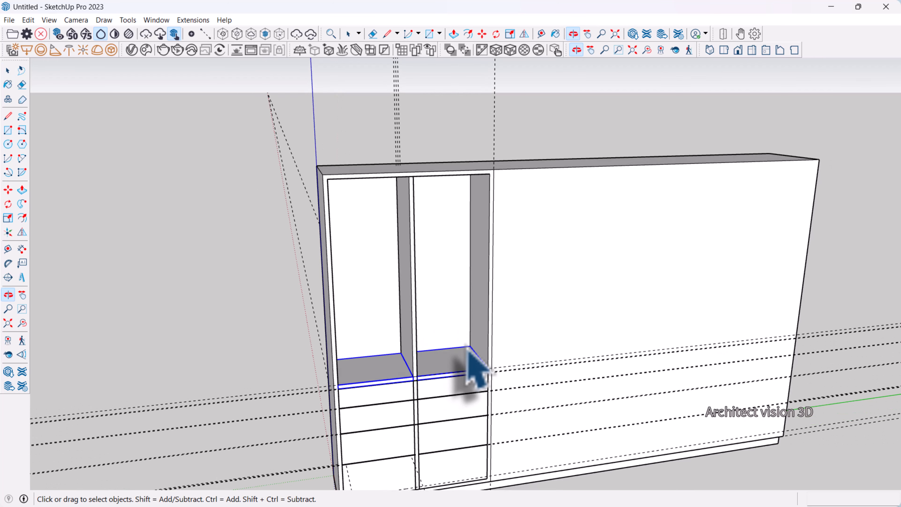
scroll(477, 369, up, 3)
click(492, 362)
scroll(495, 284, down, 3)
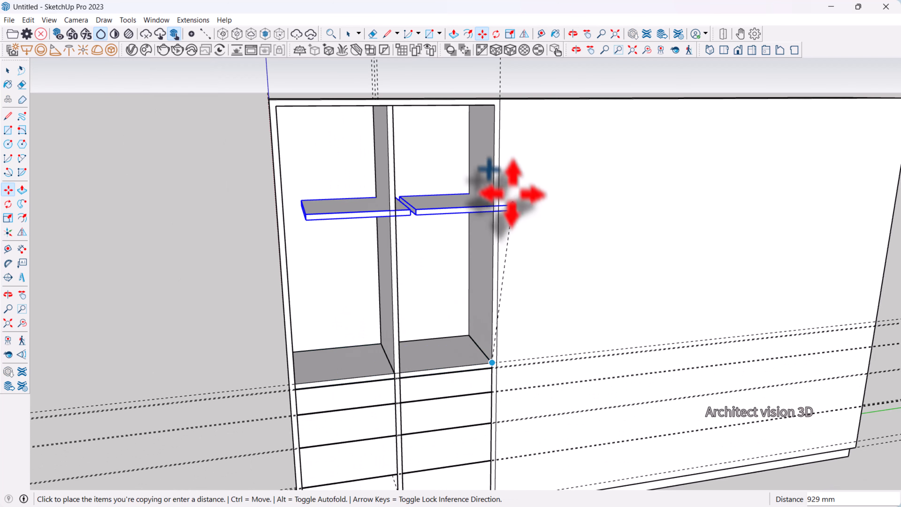
scroll(496, 142, up, 2)
click(493, 91)
Move the two copied shelves down from the cabinet's top along the blue axis to form the upper compartments.
scroll(493, 93, up, 2)
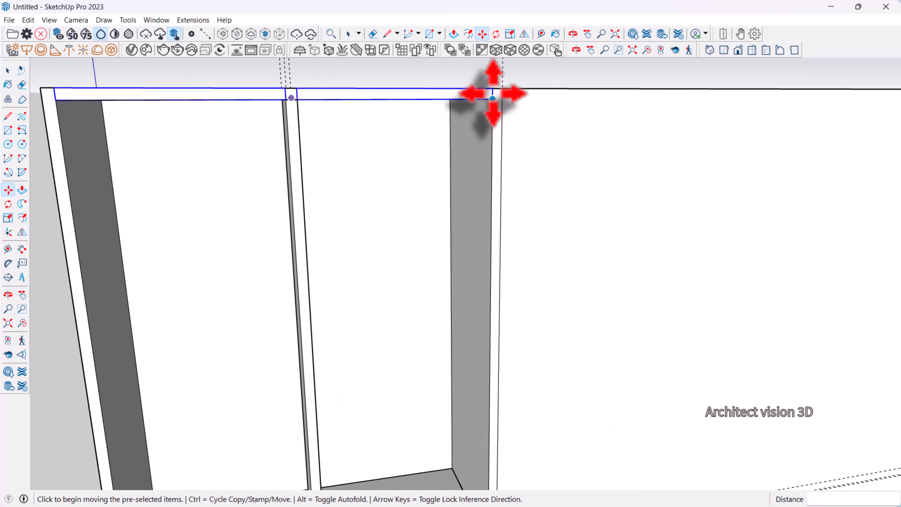
click(493, 90)
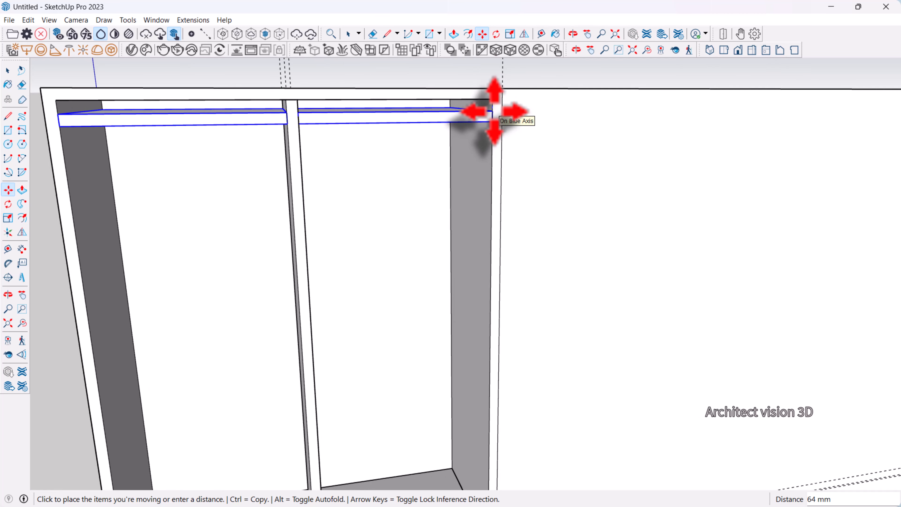
key(Return)
scroll(496, 111, down, 3)
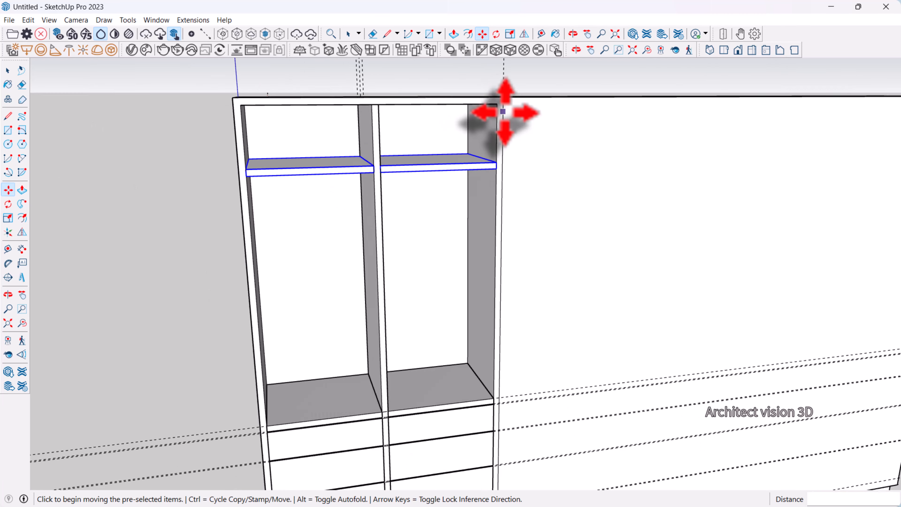
Copy the two lower shelves 1220 mm up to the upper shelves and divide the distance with /3 for evenly spaced shelves.
middle_drag(499, 110, 419, 197)
scroll(474, 173, up, 3)
key(space)
middle_drag(474, 174, 422, 332)
click(422, 332)
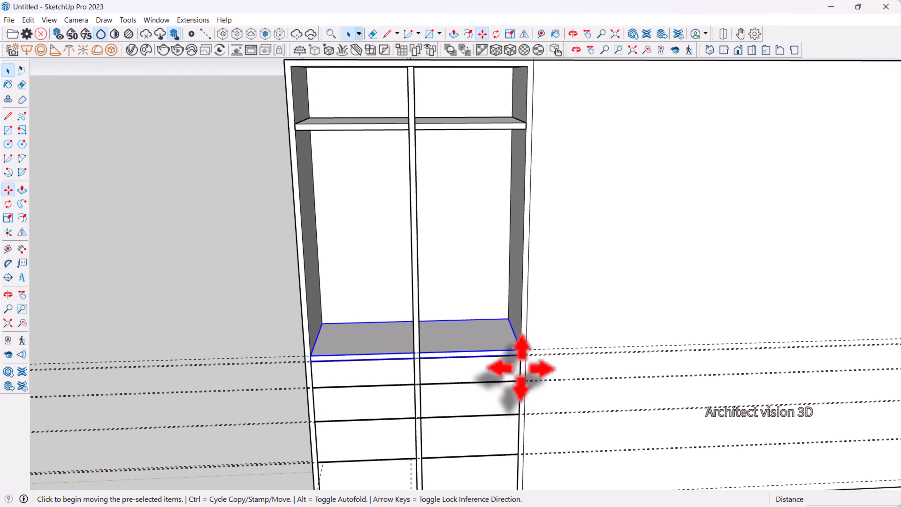
scroll(520, 368, up, 2)
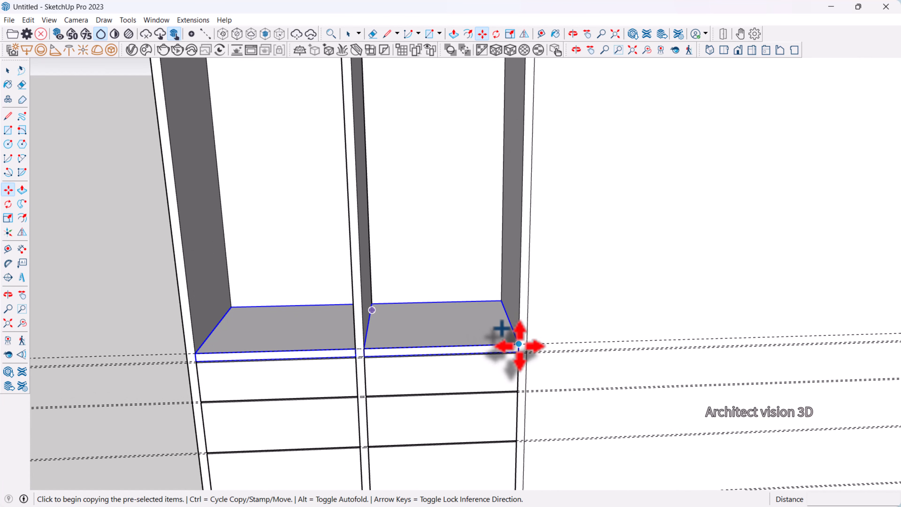
click(518, 343)
scroll(519, 161, down, 3)
scroll(515, 147, up, 3)
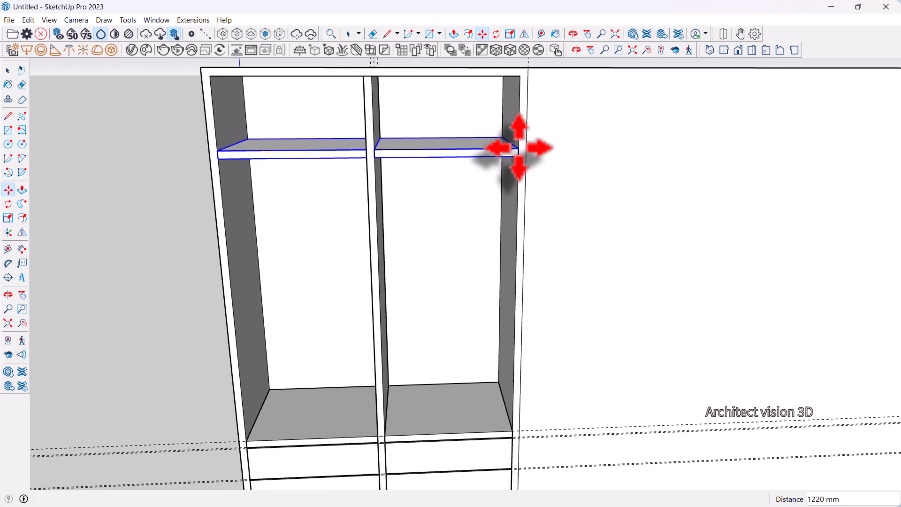
text(/3)
key(Return)
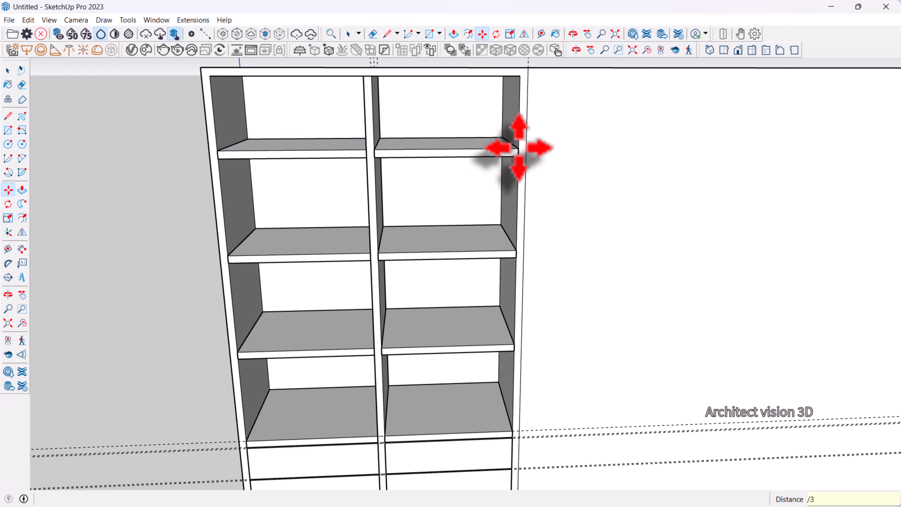
Select the topmost shelf in each of the two compartments.
key(space)
scroll(519, 148, down, 3)
middle_drag(520, 163, 565, 184)
scroll(521, 174, up, 1)
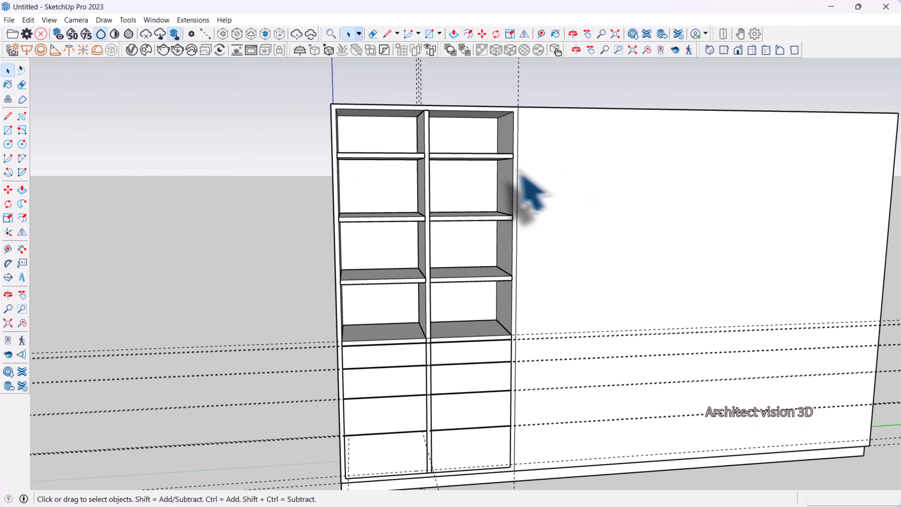
scroll(529, 193, up, 3)
click(408, 152)
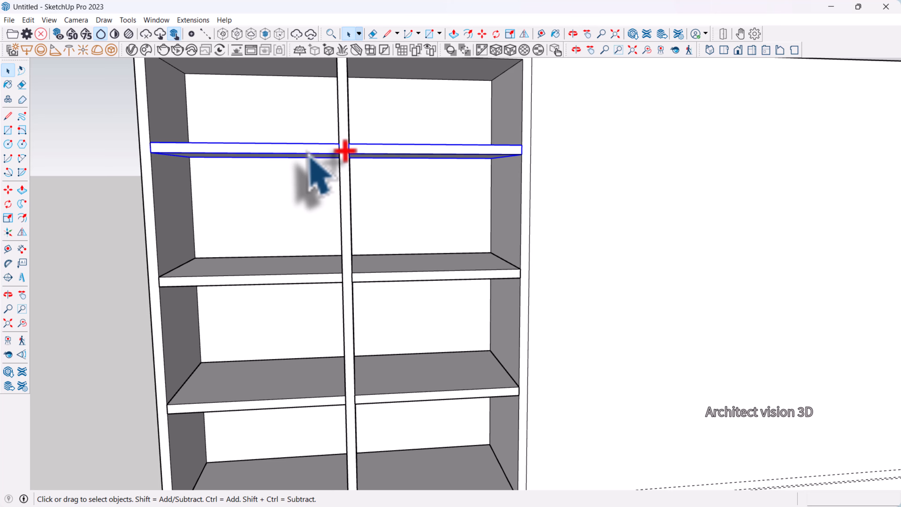
scroll(309, 158, down, 5)
Erase the horizontal guides at the drawer and shelf heights.
middle_drag(439, 195, 532, 271)
scroll(532, 372, up, 3)
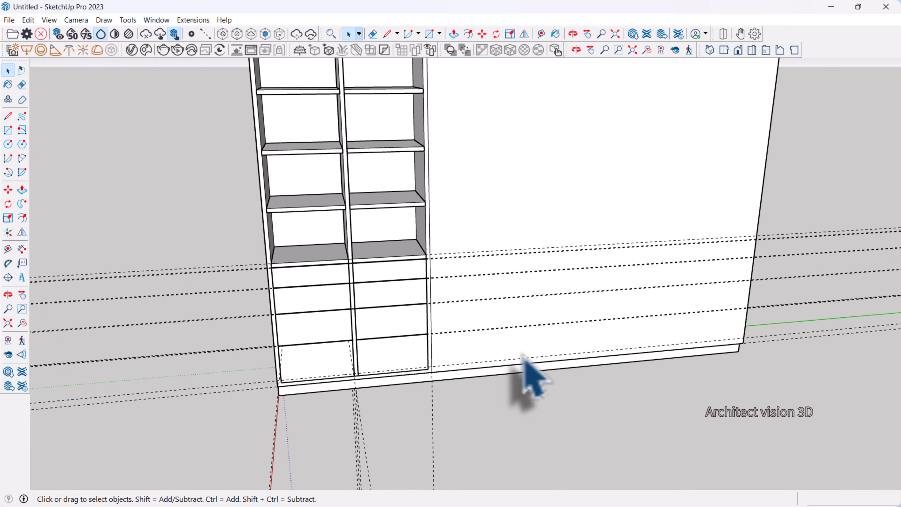
key(e)
scroll(467, 250, down, 3)
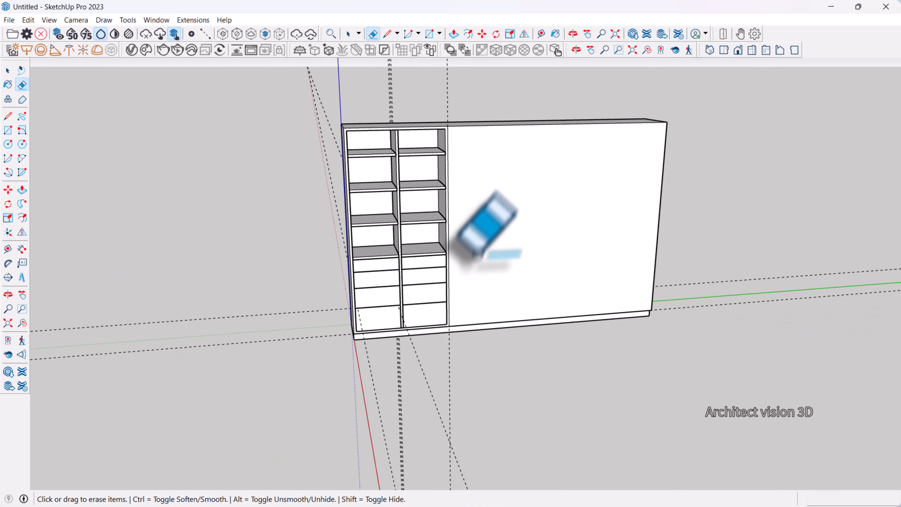
middle_drag(467, 249, 495, 239)
scroll(496, 239, up, 2)
key(space)
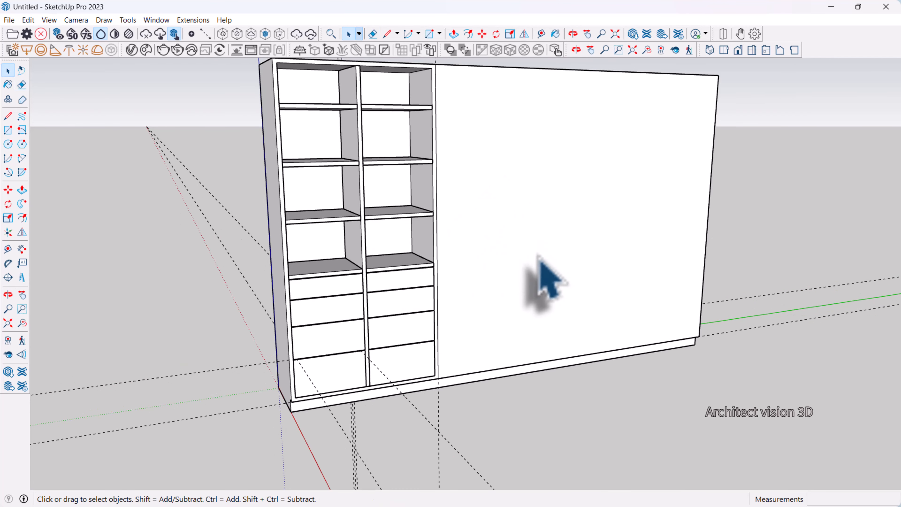
Offset the cabinet's large undivided front face inward by 30 mm.
middle_drag(540, 282, 518, 217)
click(518, 218)
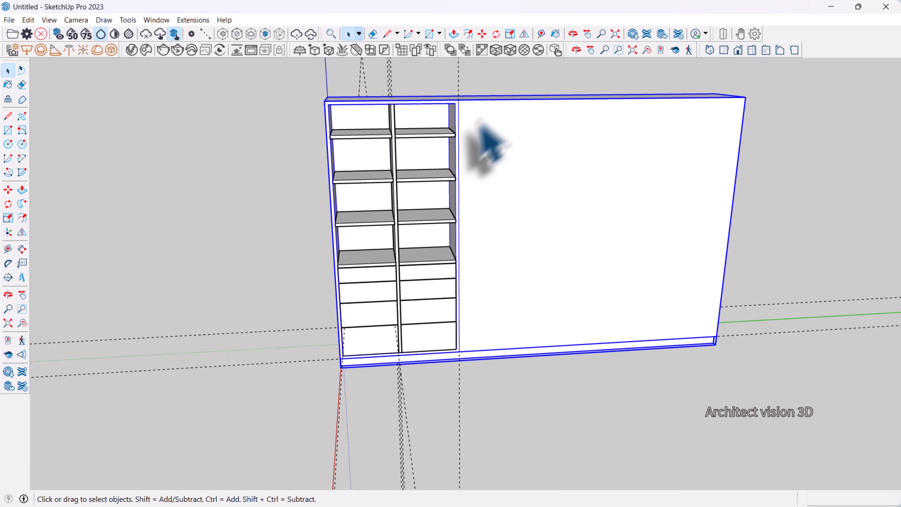
scroll(483, 146, up, 2)
scroll(483, 217, down, 2)
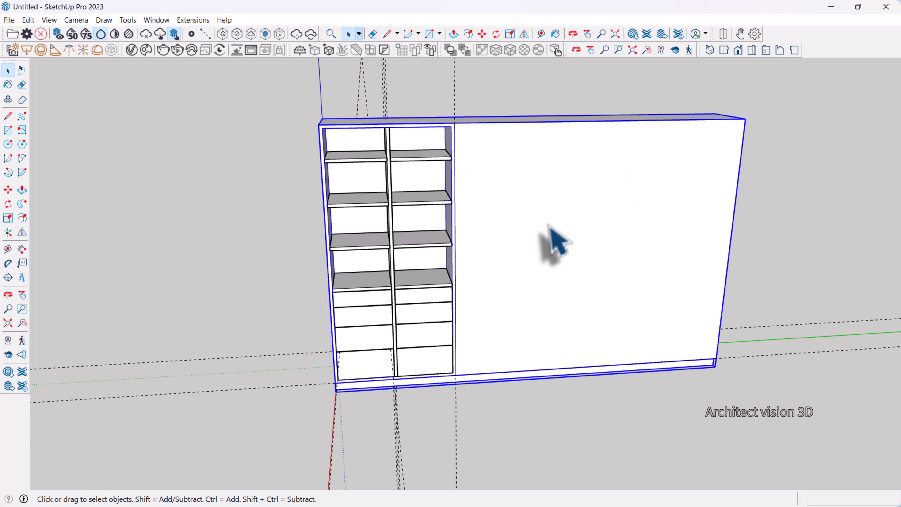
double_click(539, 225)
click(538, 223)
scroll(525, 224, up, 2)
key(f)
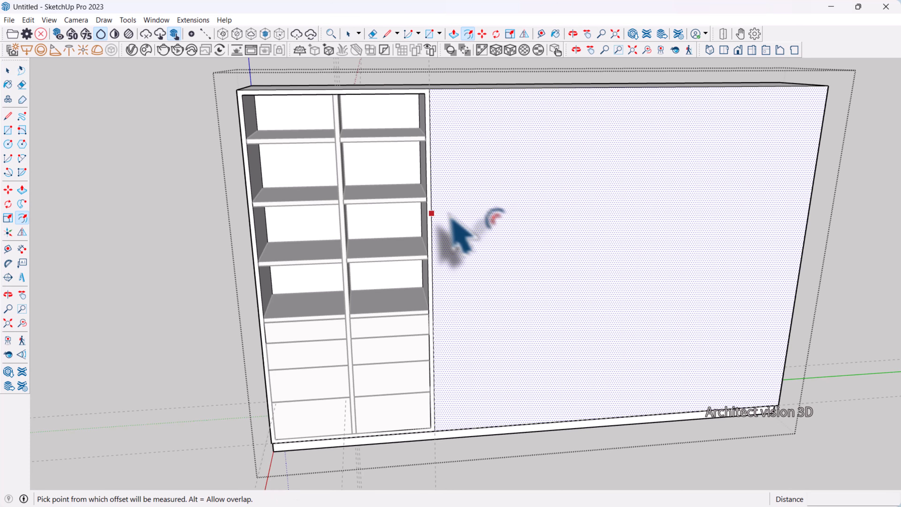
click(440, 213)
text(3)
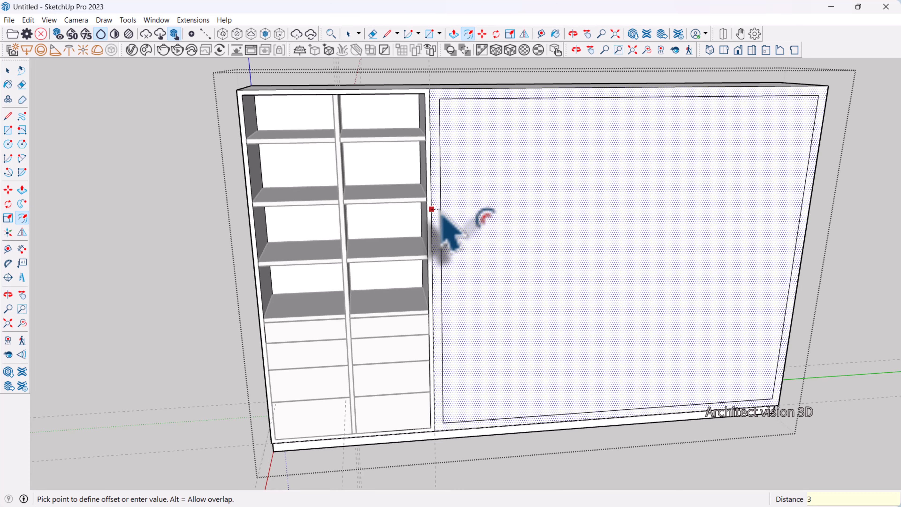
text(0)
key(Return)
key(space)
Draw a short line joining the offset outline's upper corner to the edge of the divided shelf section.
scroll(477, 138, up, 2)
key(l)
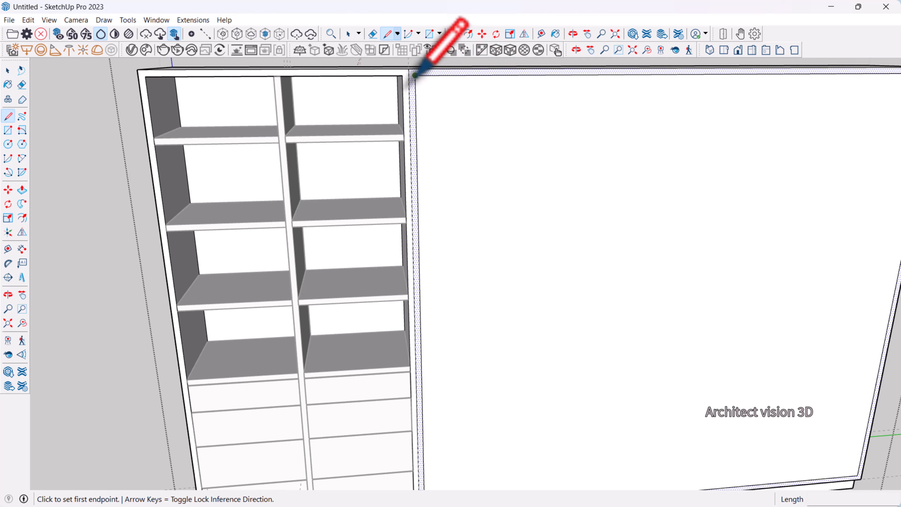
click(415, 75)
scroll(406, 78, up, 2)
click(403, 80)
key(space)
scroll(405, 83, down, 5)
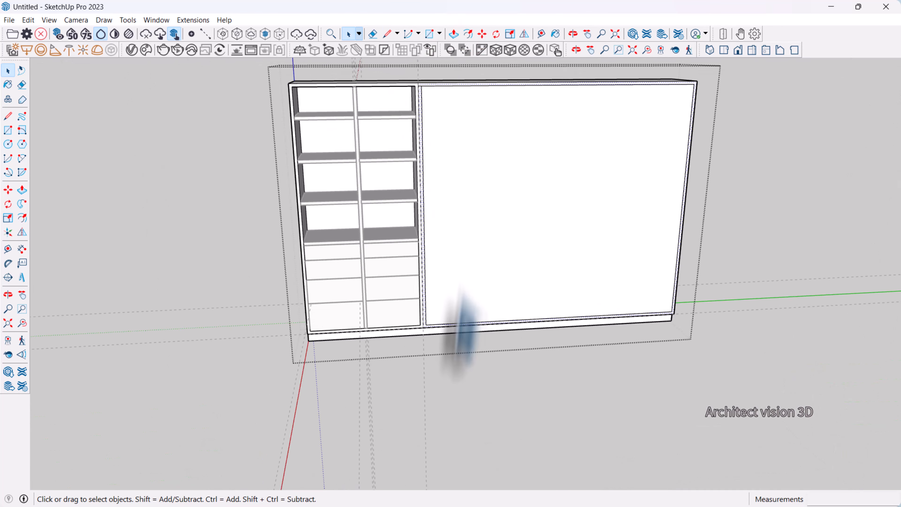
Draw a matching line at the offset outline's lower corner and erase the outline's vertical edge beside the divided section.
scroll(418, 330, up, 4)
scroll(406, 337, up, 2)
key(l)
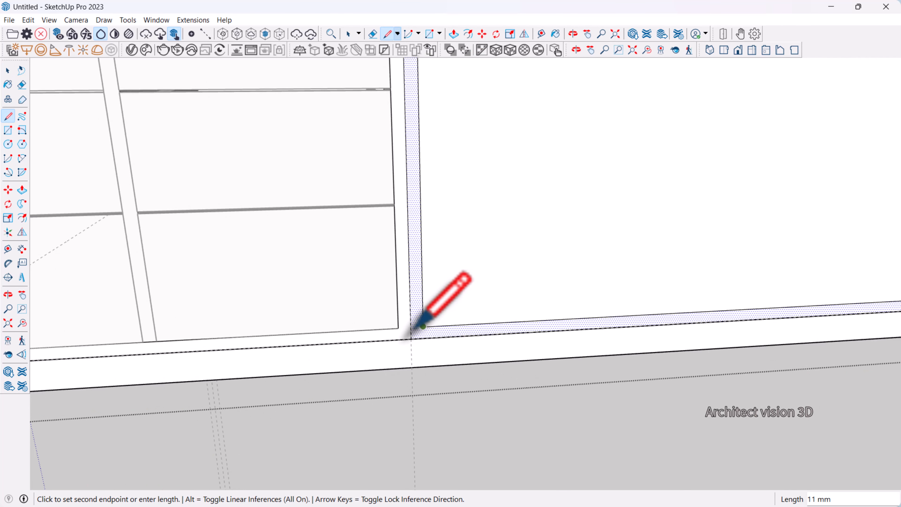
click(423, 326)
key(space)
click(22, 85)
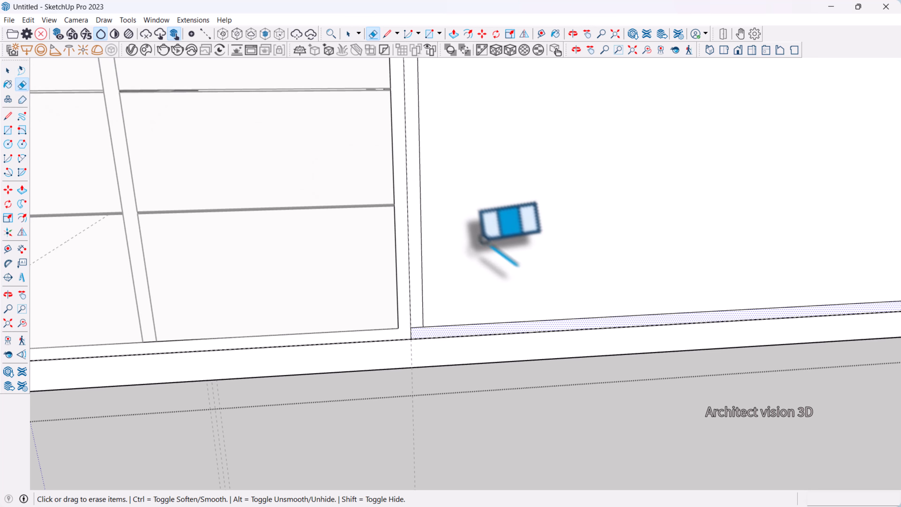
click(422, 209)
scroll(440, 255, down, 6)
key(space)
Push the large front face back to the depth of the shelf section's back panel and leave the group.
click(514, 269)
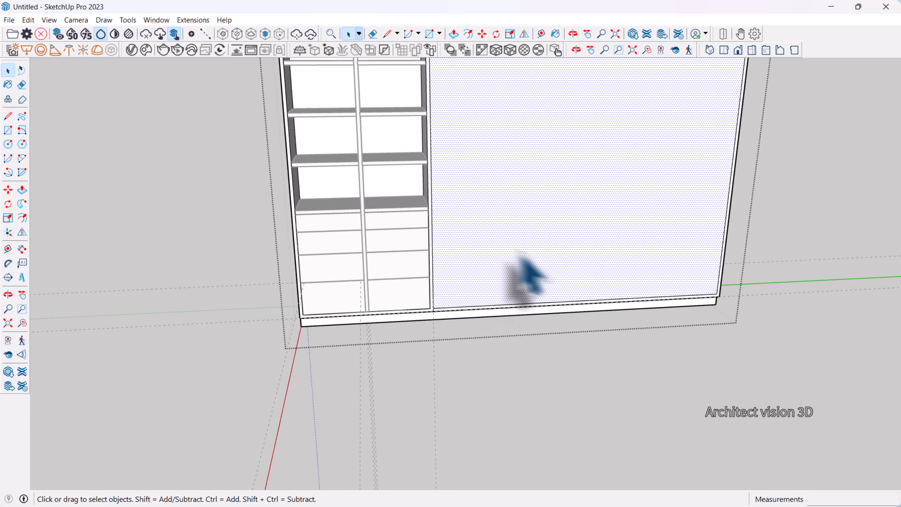
click(22, 190)
click(520, 227)
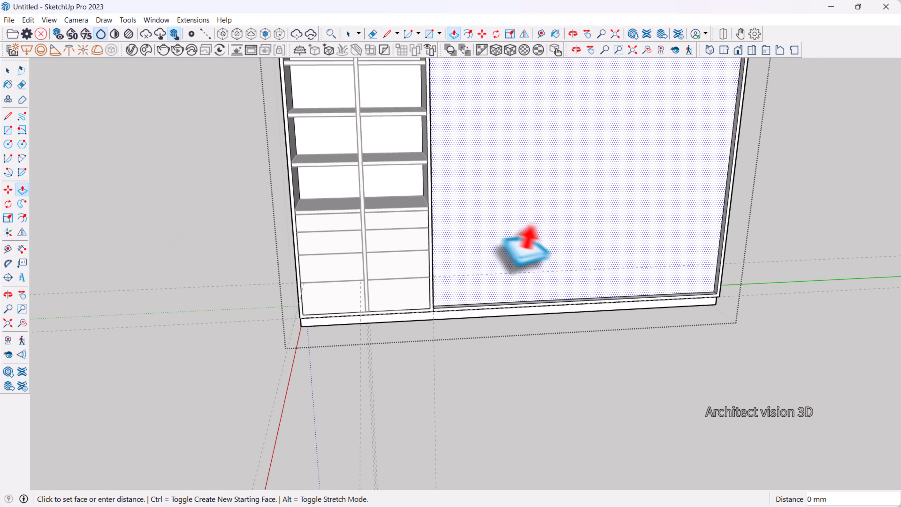
click(382, 143)
key(space)
scroll(415, 177, down, 3)
middle_drag(457, 231, 584, 254)
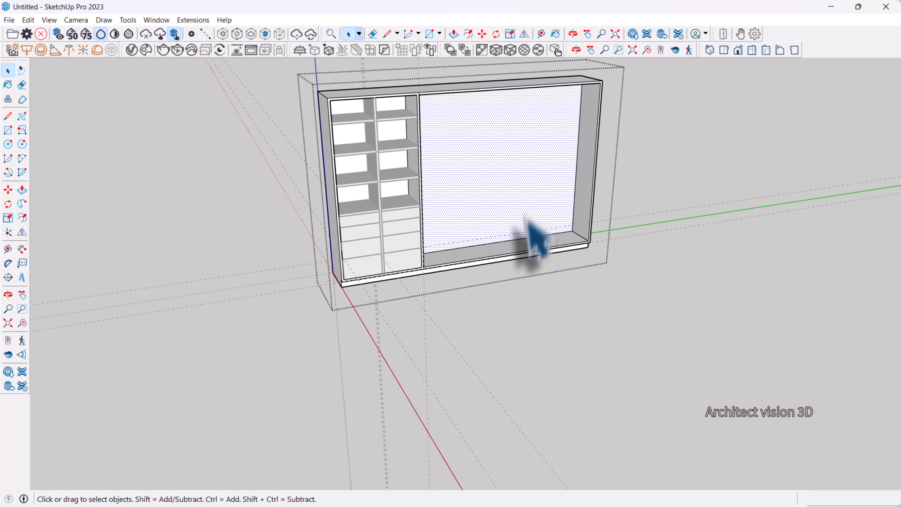
scroll(451, 96, up, 3)
middle_drag(527, 220, 428, 261)
scroll(451, 96, down, 5)
click(647, 229)
Draw a full-height rectangle over the front of the partition between the two sections and make it a group.
scroll(517, 192, up, 4)
scroll(356, 151, up, 3)
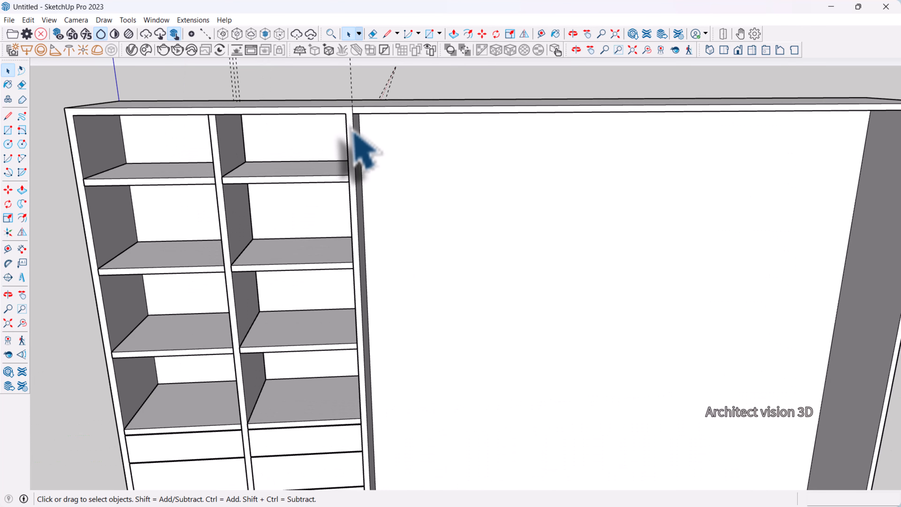
click(365, 152)
scroll(358, 149, up, 2)
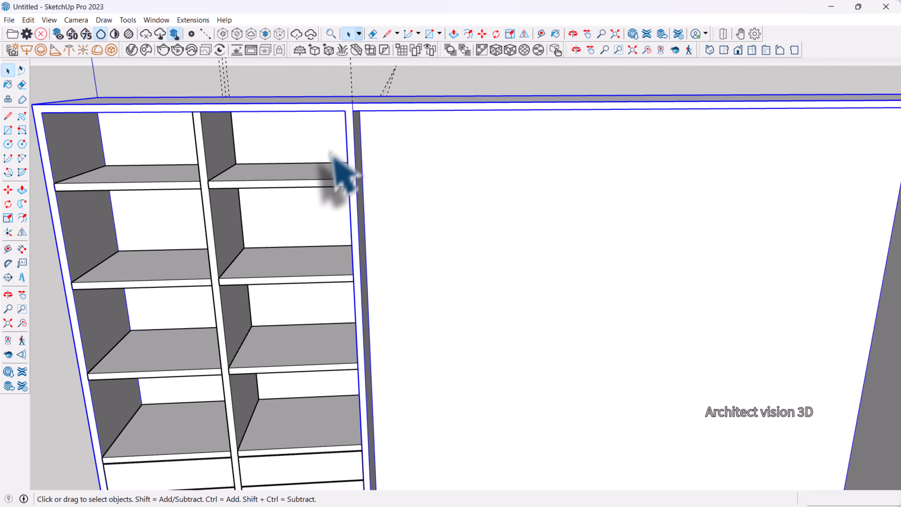
key(r)
click(352, 113)
scroll(370, 355, down, 4)
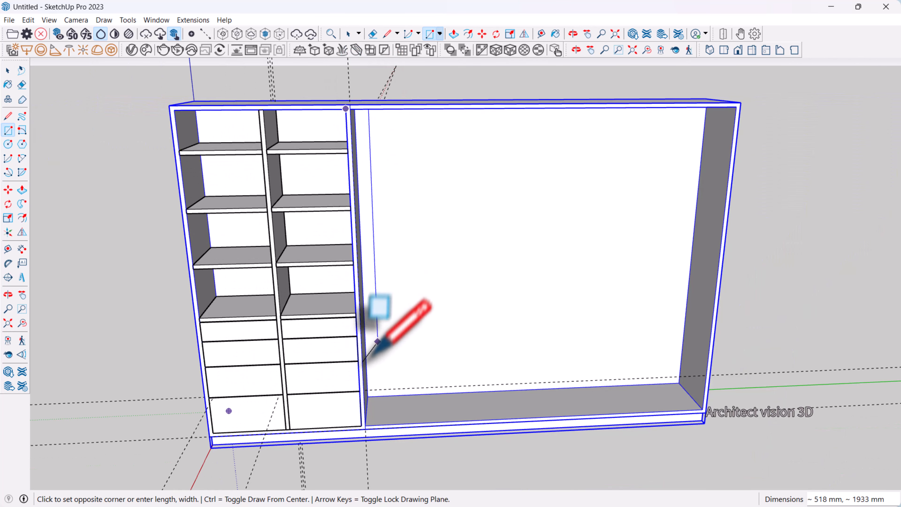
scroll(365, 426, up, 4)
scroll(365, 426, up, 2)
click(362, 424)
key(space)
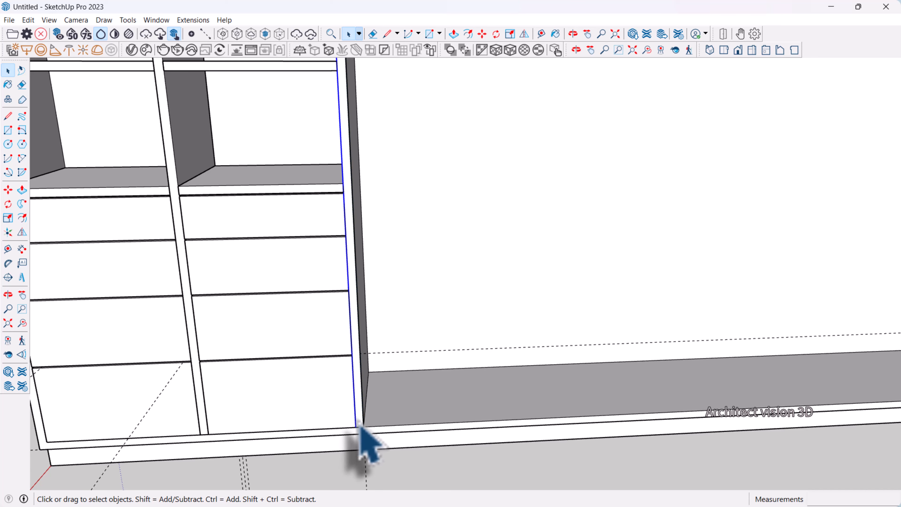
right_click(361, 420)
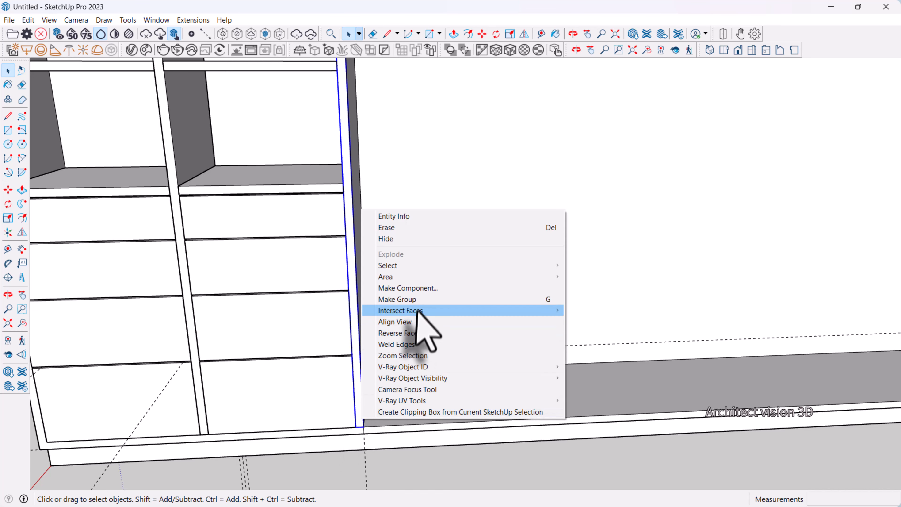
click(422, 300)
Copy the partition strip across to the cabinet's far side and divide the distance with /3 for evenly spaced partitions.
key(m)
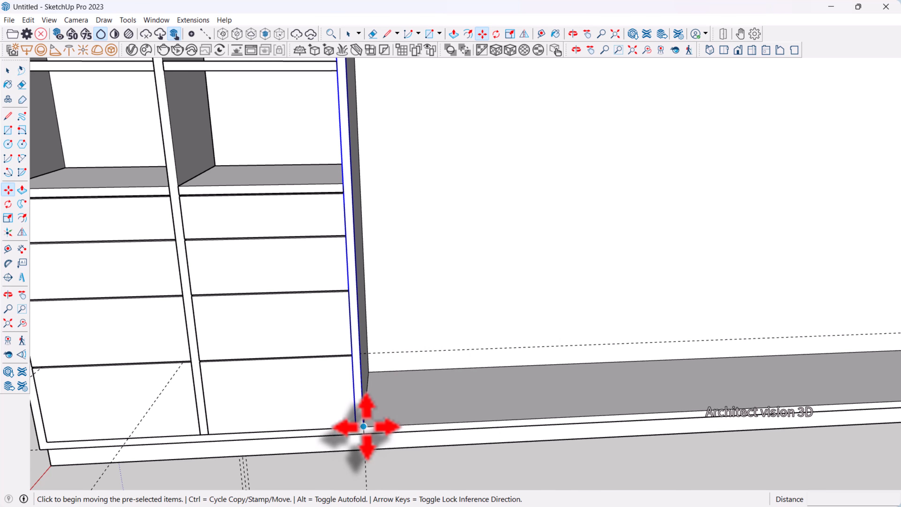
click(364, 426)
scroll(363, 426, down, 5)
key(ctrl)
scroll(740, 376, up, 6)
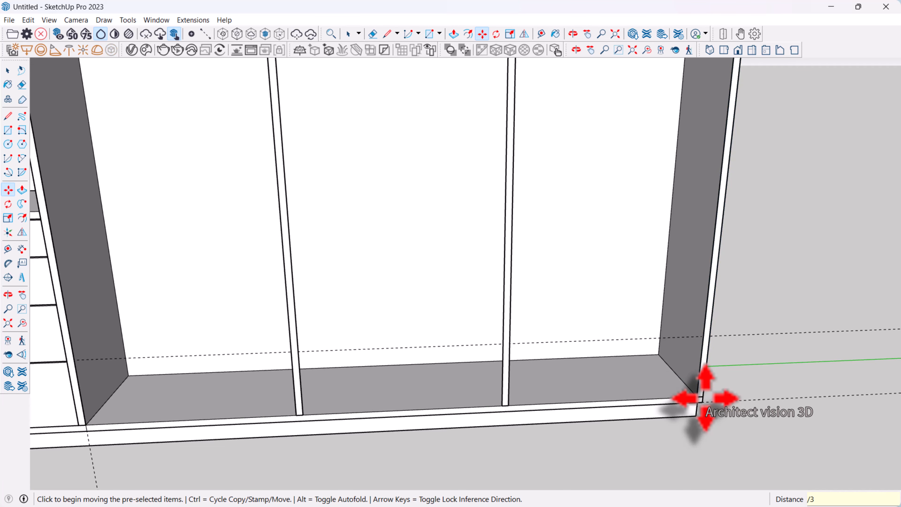
scroll(744, 409, down, 5)
middle_drag(736, 399, 619, 408)
scroll(561, 228, up, 5)
key(space)
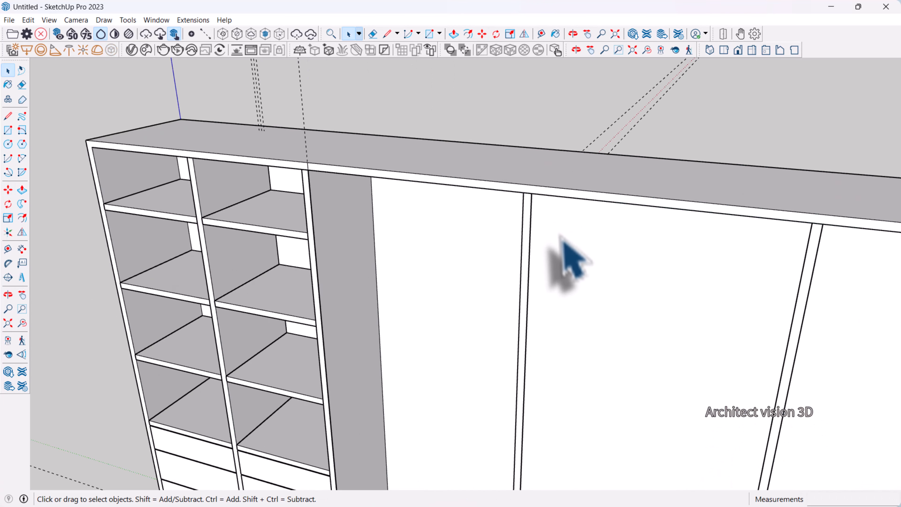
Extrude the first copied partition strip 500 mm back to the cabinet's back panel.
scroll(564, 241, up, 3)
double_click(517, 213)
key(p)
click(515, 209)
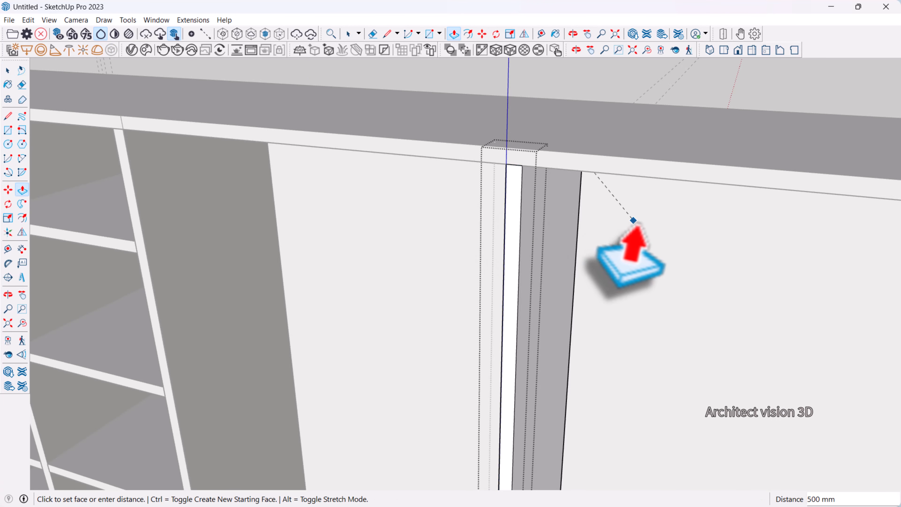
click(633, 221)
key(space)
Extrude the second copied partition strip to the back panel and leave its group.
scroll(453, 193, down, 5)
scroll(599, 232, up, 5)
double_click(566, 227)
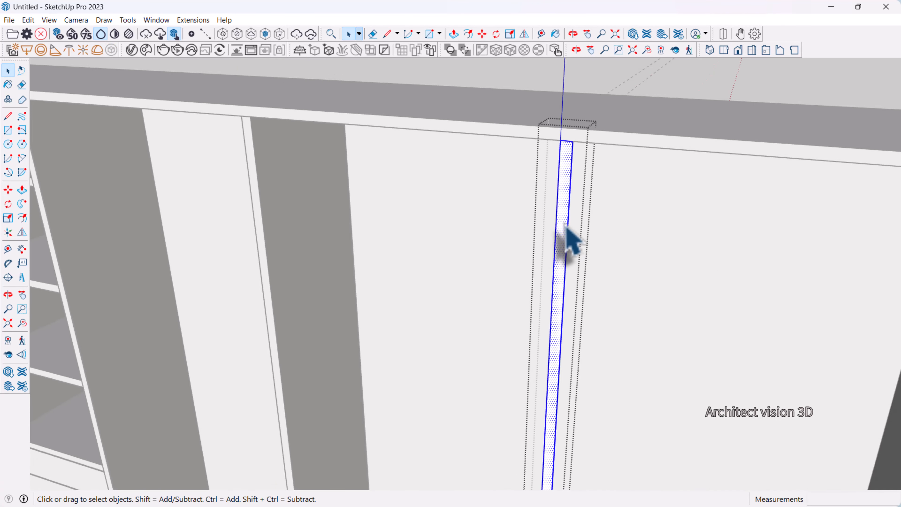
key(p)
click(565, 226)
click(631, 213)
key(space)
scroll(543, 210, down, 8)
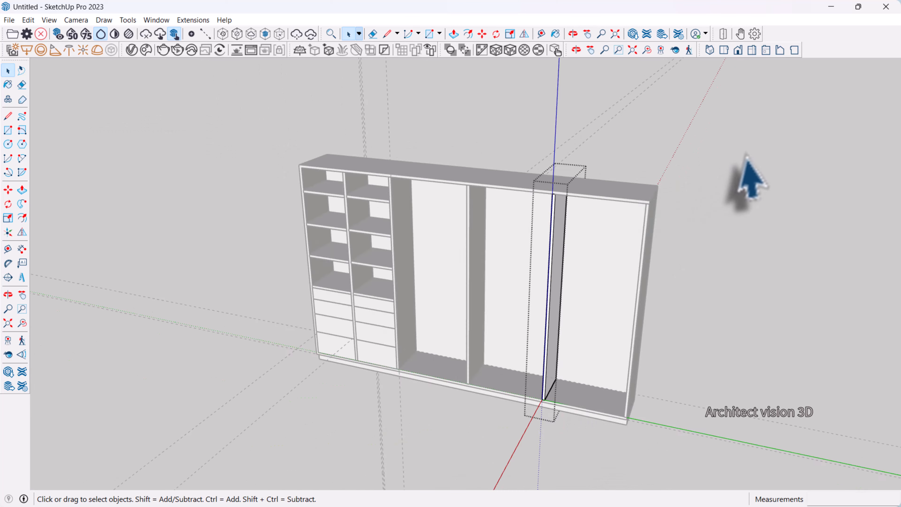
click(736, 159)
Place a shelf copy in the first open compartment and scale it along green by about 1.63 to span the width.
scroll(660, 288, up, 3)
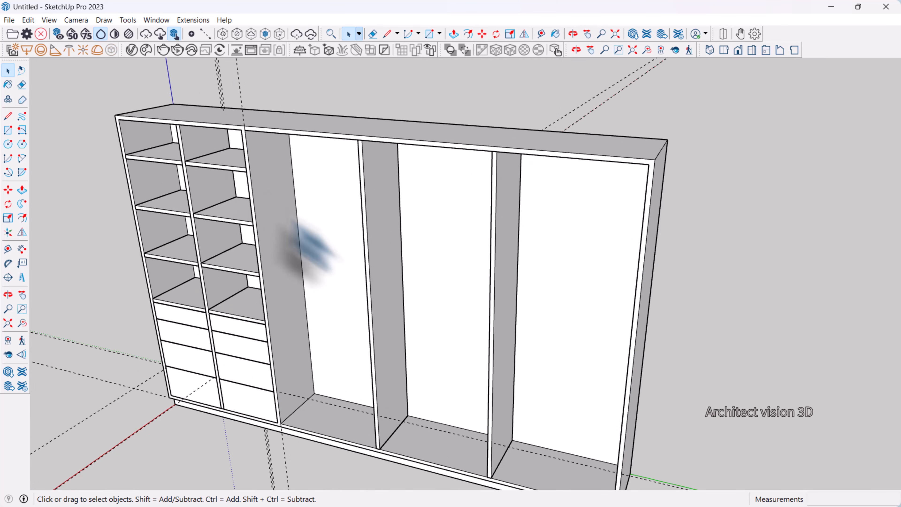
scroll(390, 305, down, 3)
scroll(461, 306, up, 6)
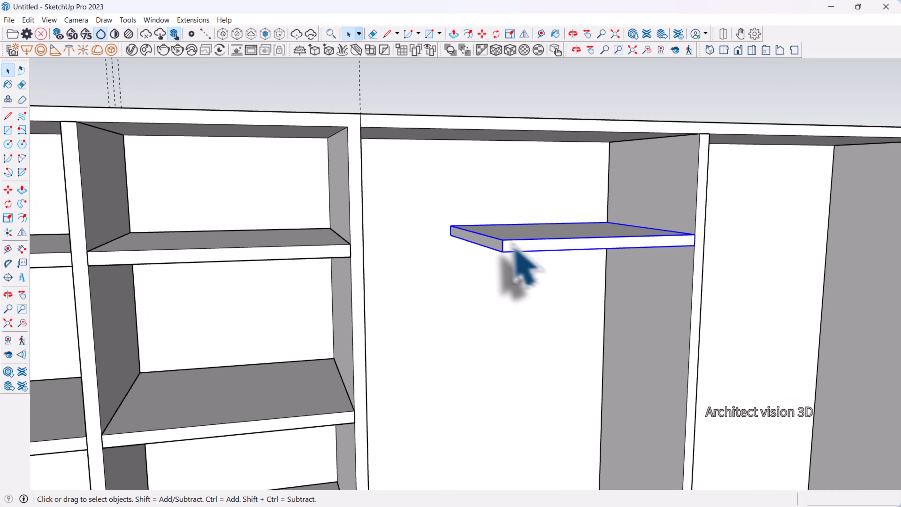
scroll(505, 245, up, 1)
key(s)
click(467, 236)
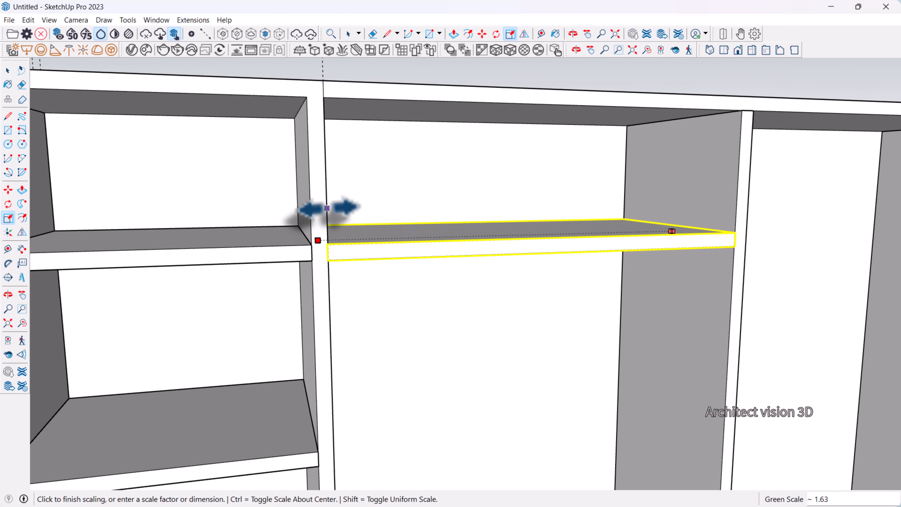
click(326, 207)
key(space)
Shorten the drawer section's central divider along the blue axis down to the underside of the top shelves.
scroll(433, 252, down, 5)
scroll(321, 277, up, 3)
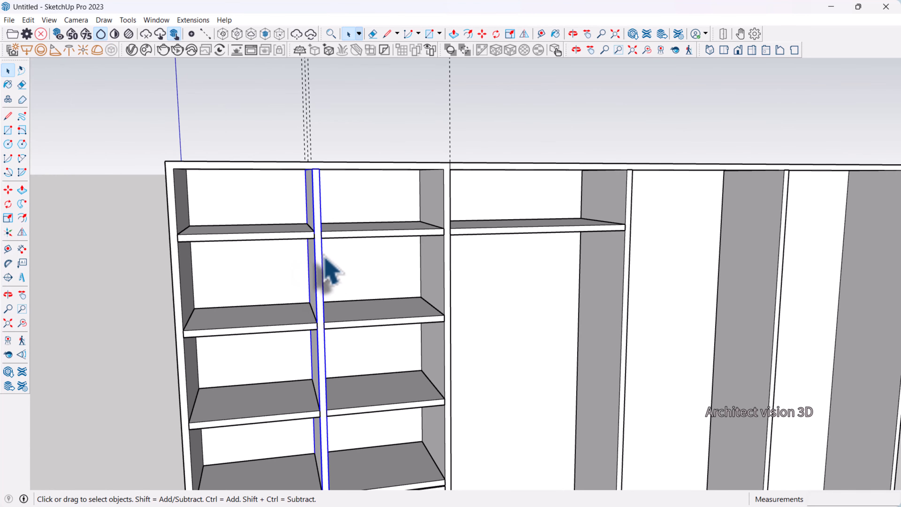
scroll(305, 216, up, 2)
mouse_move(321, 208)
middle_down()
mouse_move(322, 195)
mouse_move(337, 201)
middle_up()
key(s)
click(312, 154)
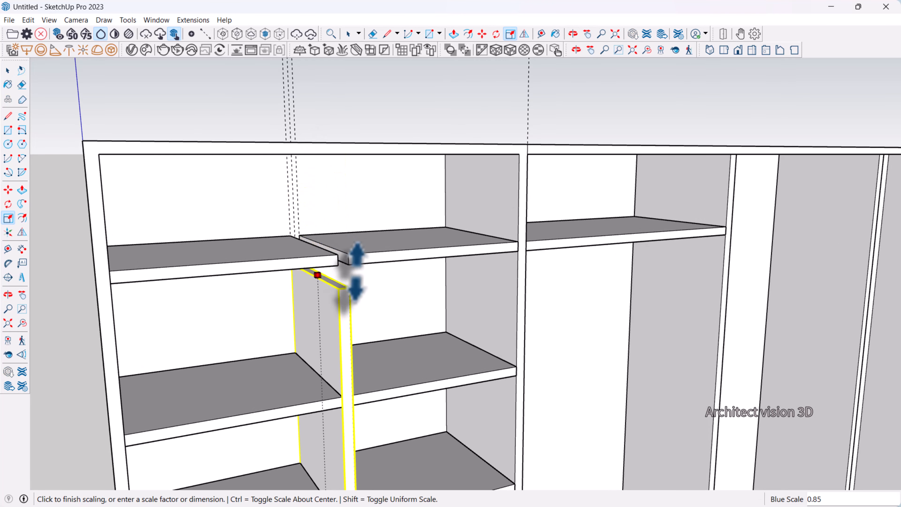
click(365, 263)
key(space)
Delete the outer top shelf and stretch the adjacent one across the full width of the drawer section.
key(Delete)
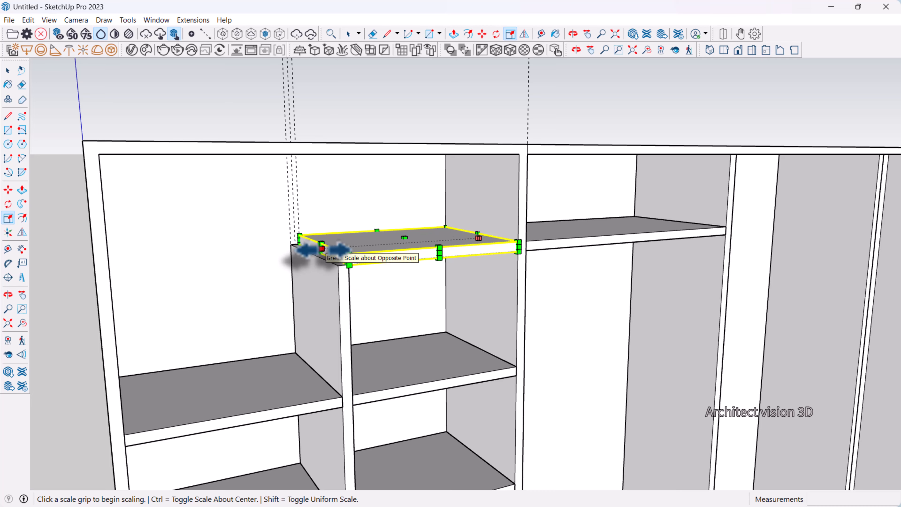
click(322, 248)
click(104, 220)
key(space)
scroll(142, 234, down, 3)
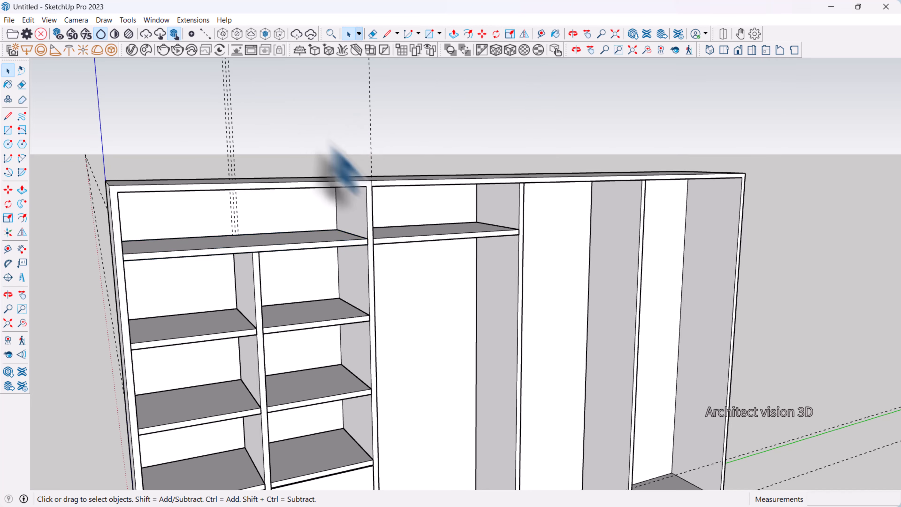
Try to copy the first open compartment's shelf 950 mm into the middle compartment.
scroll(341, 166, down, 3)
middle_drag(341, 167, 435, 252)
click(444, 210)
scroll(408, 220, up, 3)
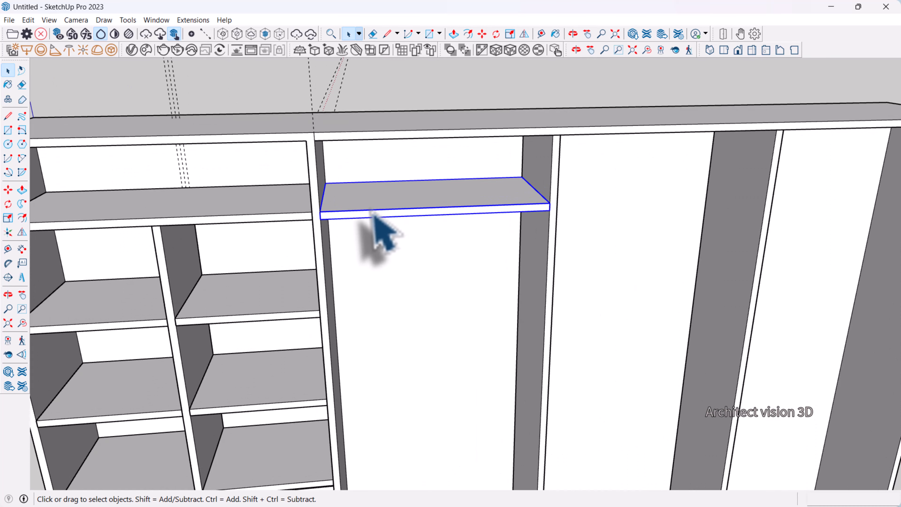
key(m)
click(320, 211)
key(ctrl)
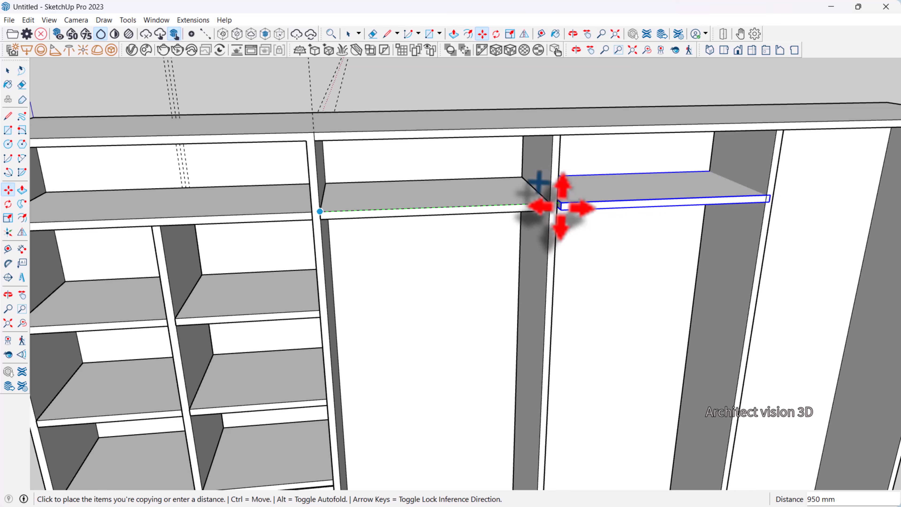
scroll(569, 207, up, 1)
key(ctrl+z)
scroll(313, 215, up, 2)
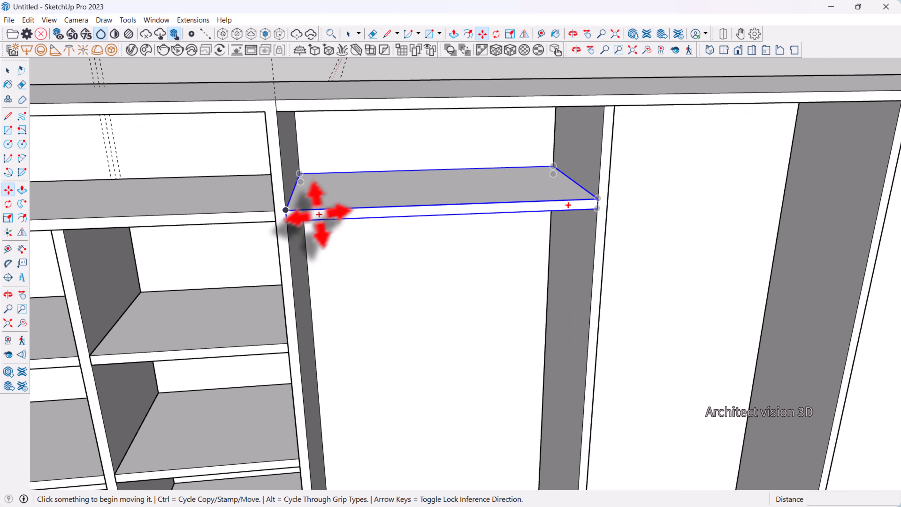
Copy the first open compartment's shelf about 933 mm along green into the middle compartment, against the next partition.
key(space)
click(348, 210)
middle_drag(349, 210, 385, 205)
key(m)
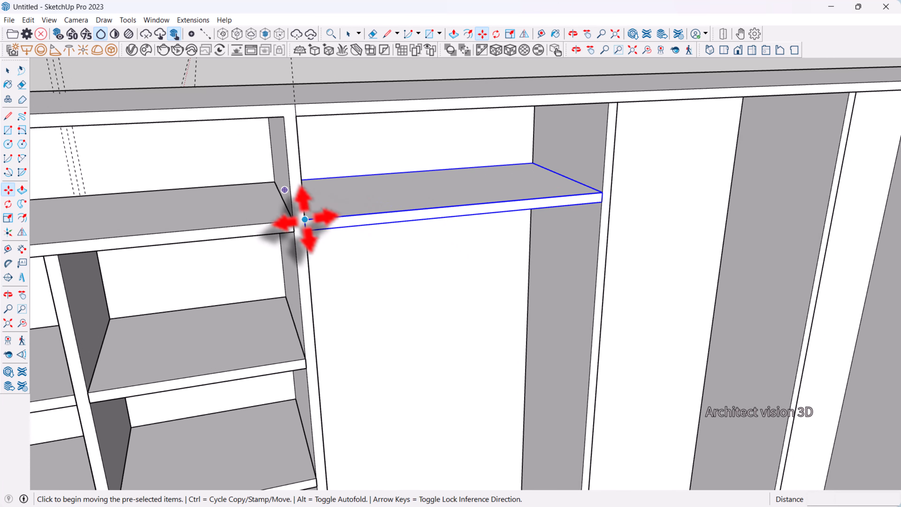
click(304, 218)
key(ctrl)
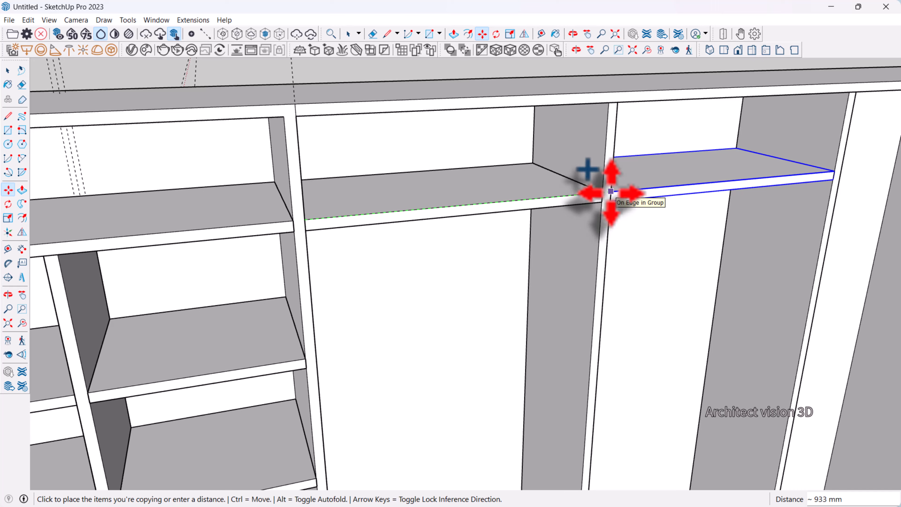
click(610, 191)
scroll(461, 195, down, 3)
middle_drag(460, 195, 512, 203)
scroll(543, 217, up, 5)
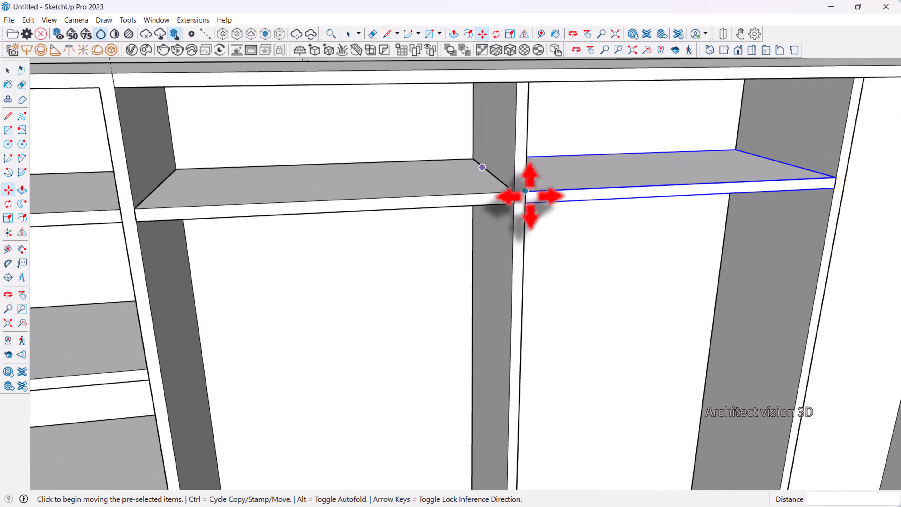
Try to copy the middle compartment's upper shelf about 945 mm along green into the last compartment.
scroll(525, 192, down, 4)
scroll(700, 189, up, 4)
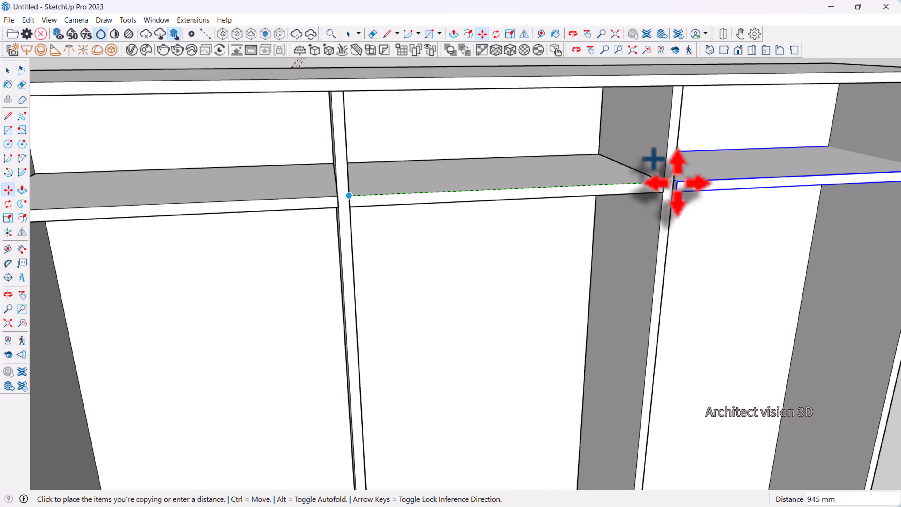
click(677, 183)
scroll(549, 217, down, 4)
scroll(641, 201, up, 4)
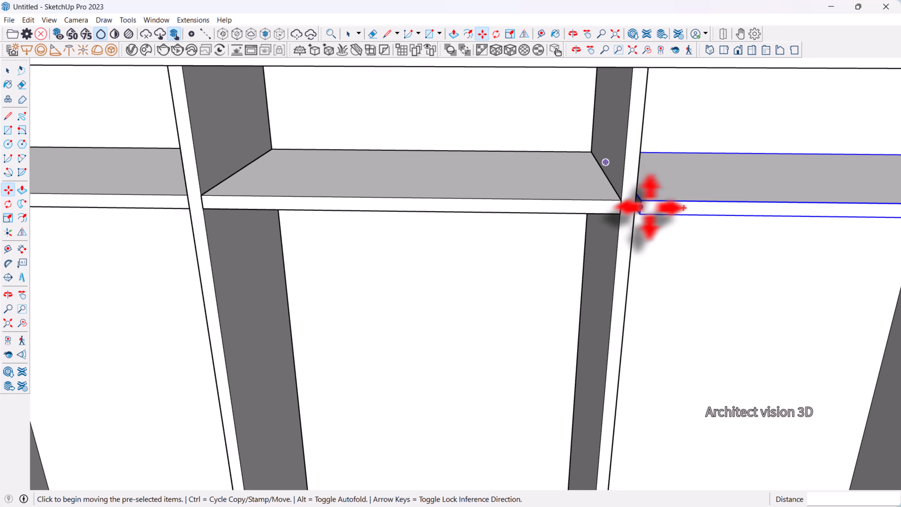
key(space)
key(Delete)
Copy the middle compartment's upper shelf along green into the last compartment, against the far side of the partition.
click(472, 210)
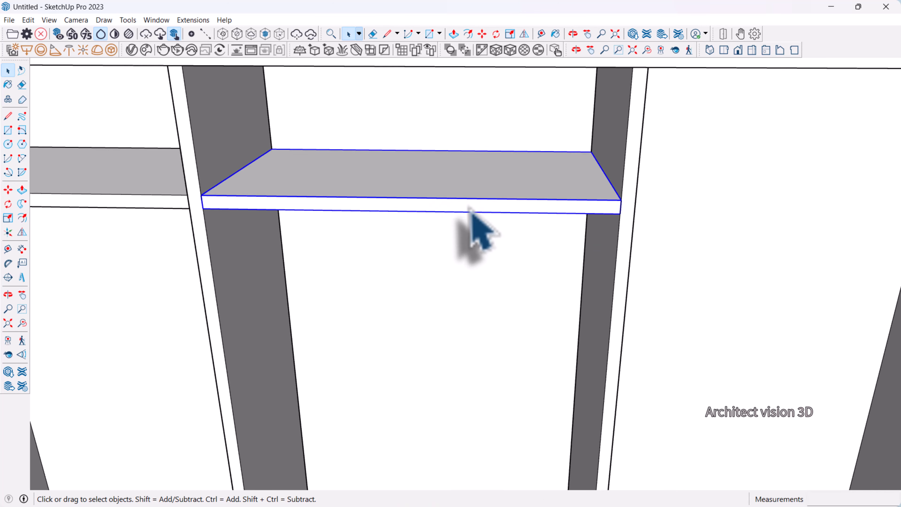
key(m)
click(201, 194)
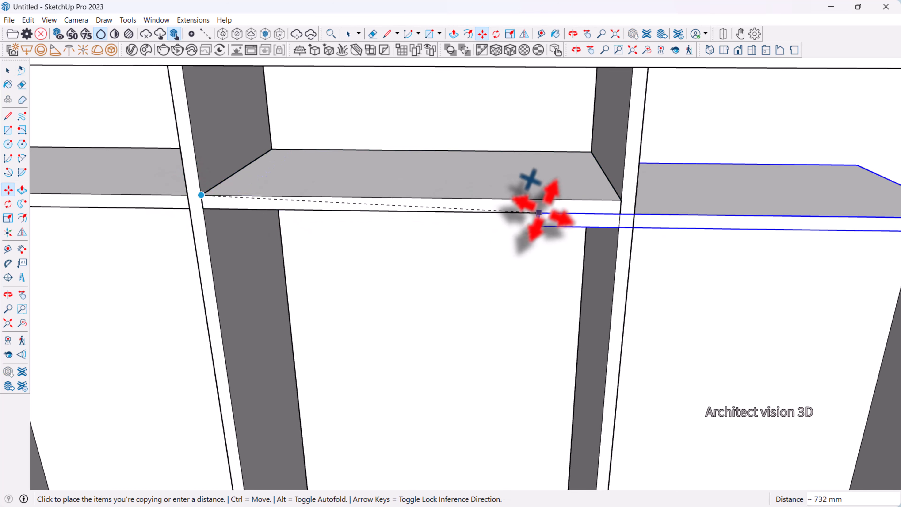
click(636, 206)
key(space)
scroll(520, 193, down, 4)
middle_drag(528, 209, 681, 227)
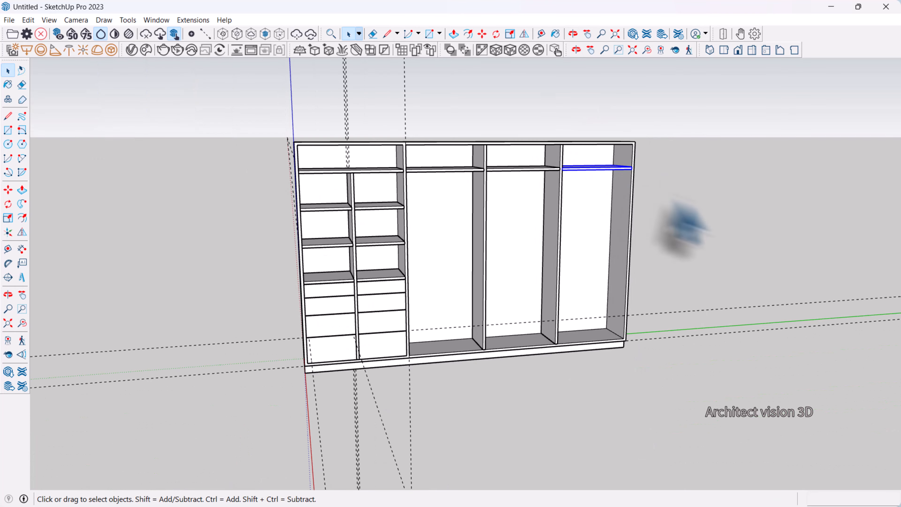
scroll(588, 262, up, 2)
scroll(346, 302, up, 5)
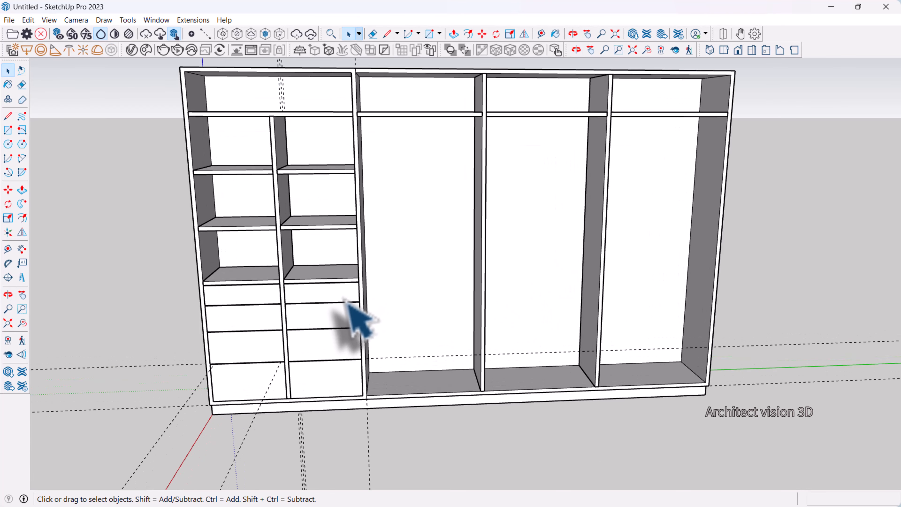
scroll(344, 300, down, 3)
middle_drag(346, 300, 431, 259)
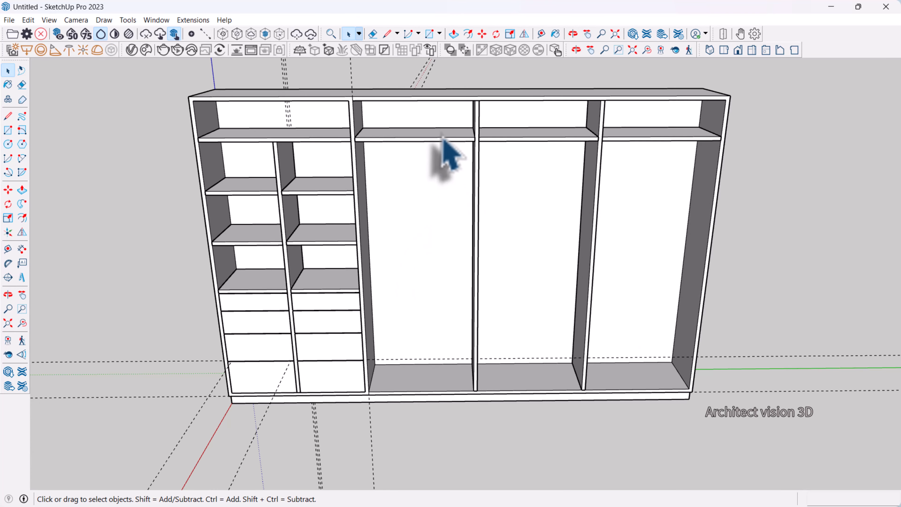
Copy the upper shelves of the first and middle open compartments down level with the shelf above the drawers.
middle_drag(464, 156, 513, 162)
ctrl+click(532, 135)
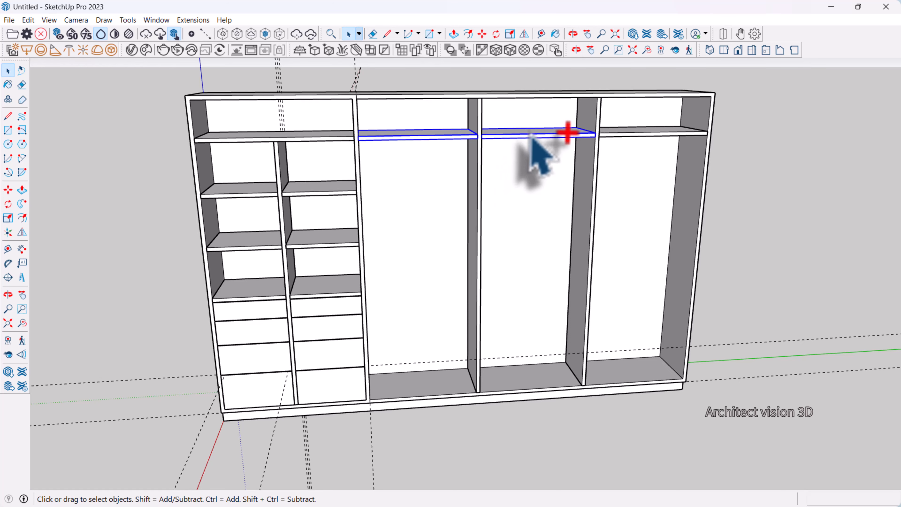
key(m)
scroll(359, 134, up, 4)
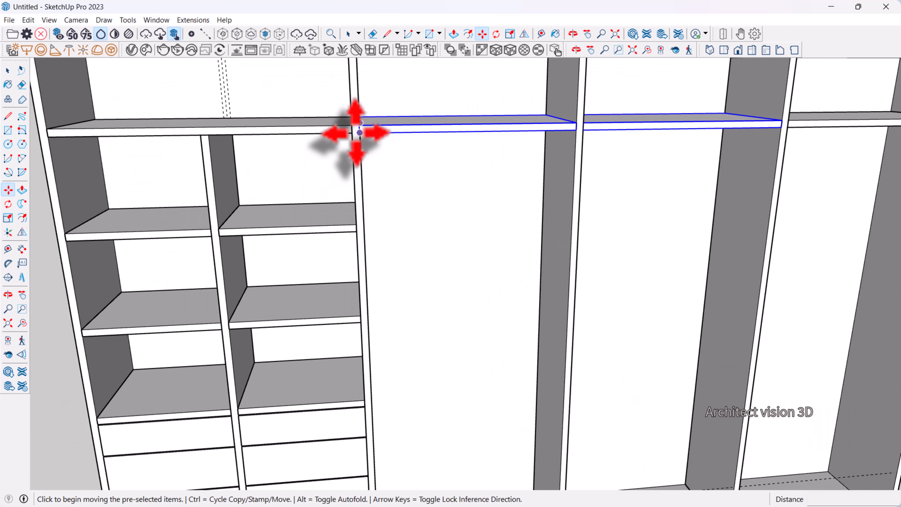
click(351, 125)
key(ctrl)
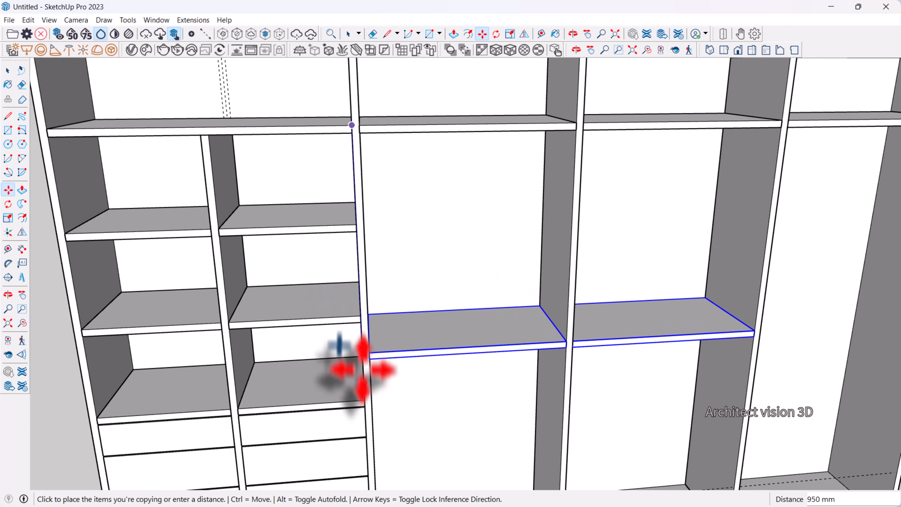
click(364, 399)
Draw a circle with a radius of 20 mm on the wardrobe's outer side panel.
middle_drag(364, 400, 509, 245)
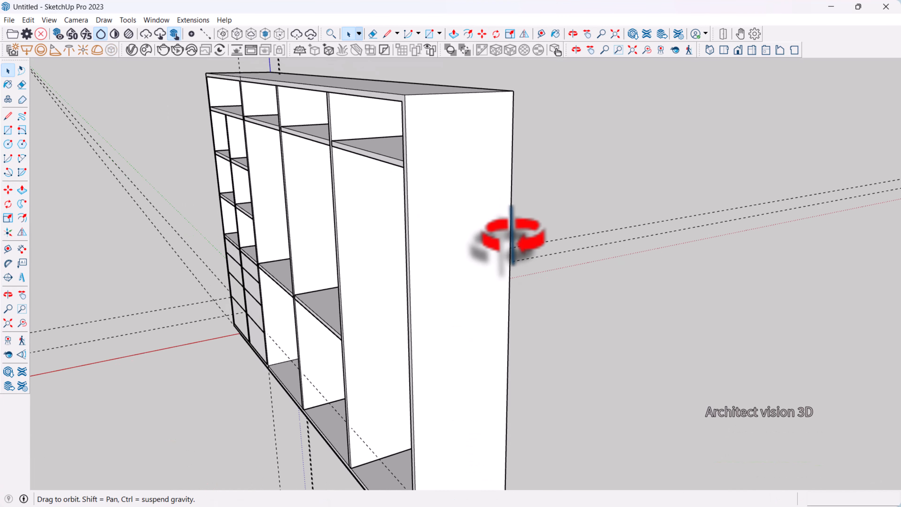
scroll(508, 245, up, 3)
key(space)
key(c)
click(485, 226)
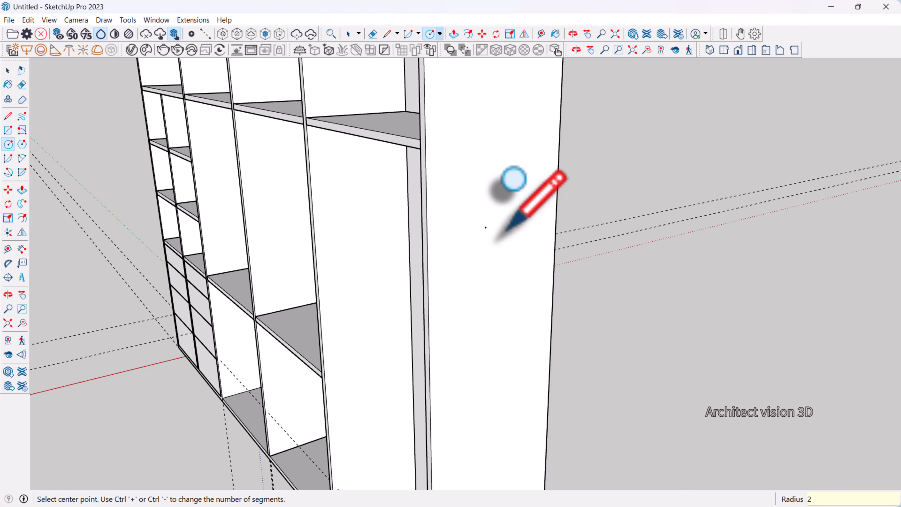
click(478, 210)
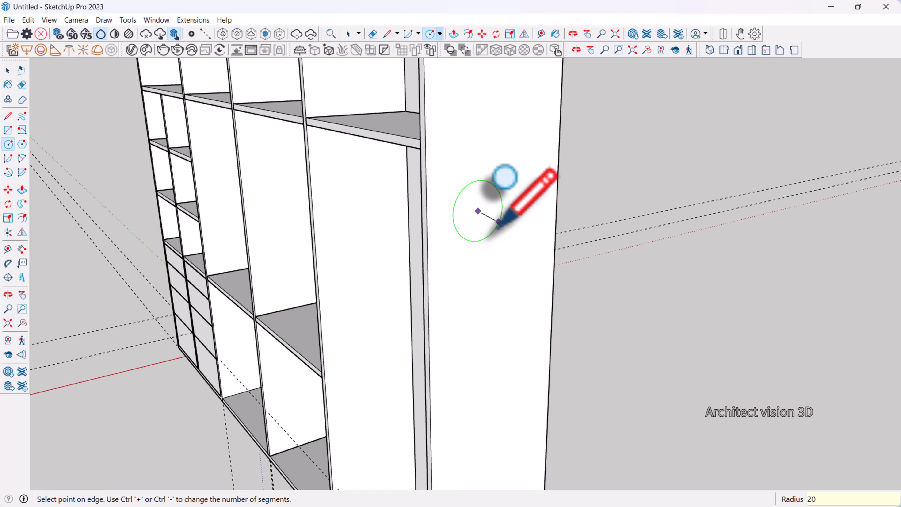
scroll(526, 237, down, 3)
middle_drag(491, 249, 586, 257)
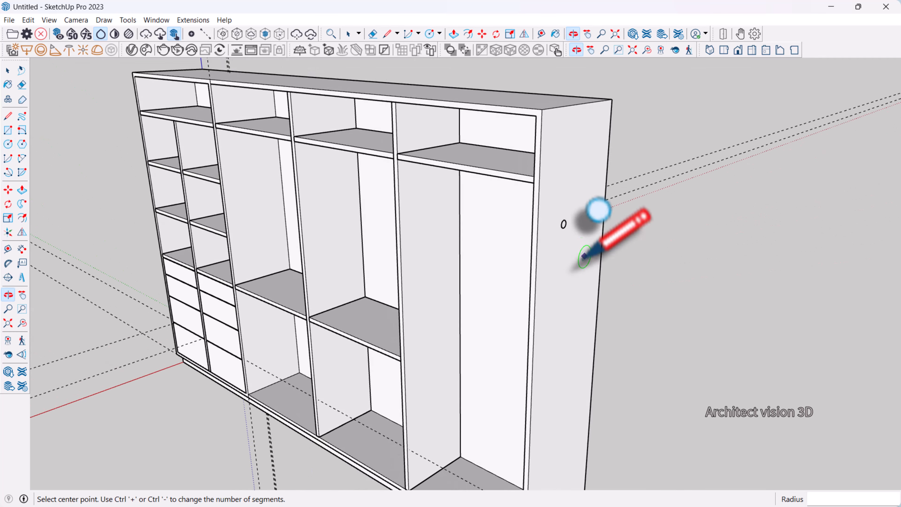
scroll(568, 221, up, 3)
key(space)
scroll(578, 229, up, 3)
scroll(581, 248, down, 3)
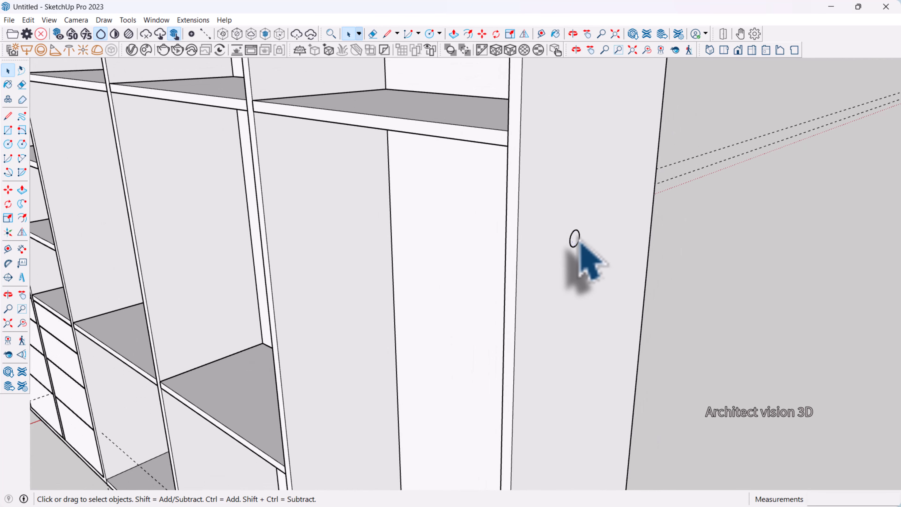
Extrude the circle outward into a cylindrical hanging rod and make it a group.
key(p)
click(572, 240)
click(834, 320)
key(space)
scroll(664, 291, down, 3)
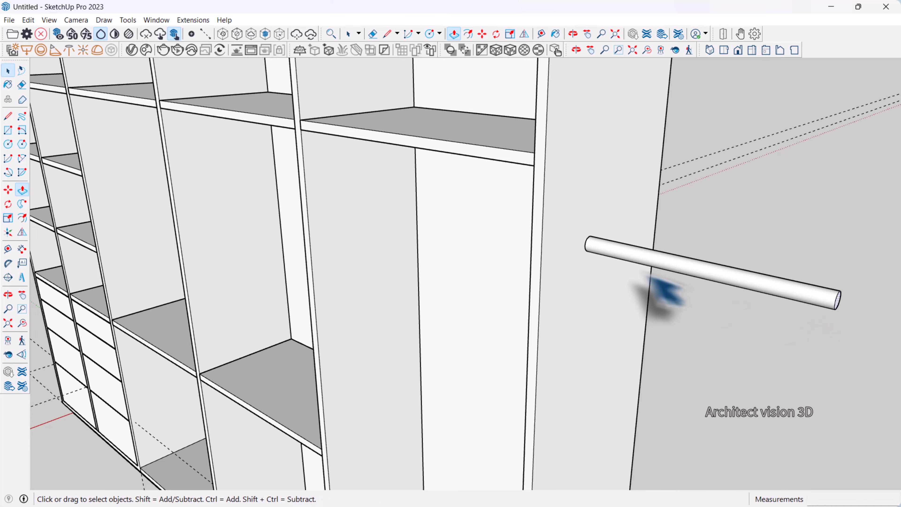
right_click(691, 275)
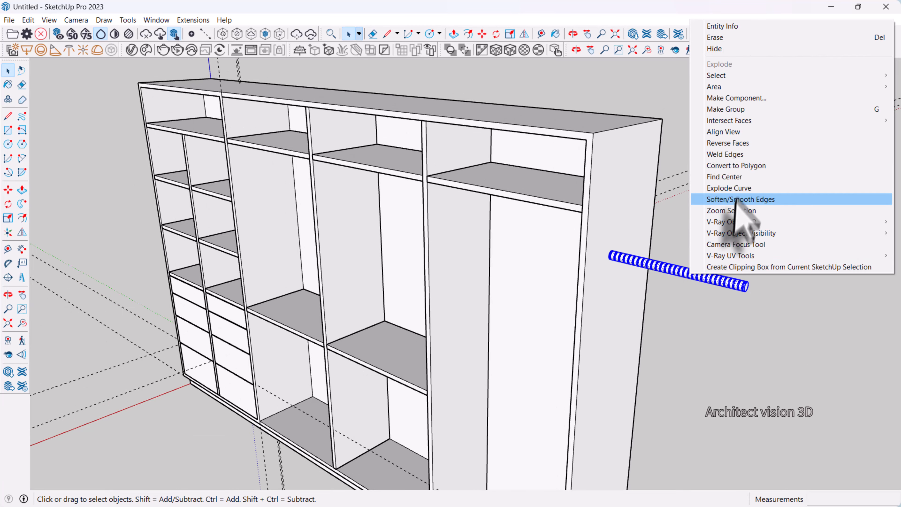
click(741, 109)
scroll(758, 305, up, 3)
scroll(669, 302, down, 2)
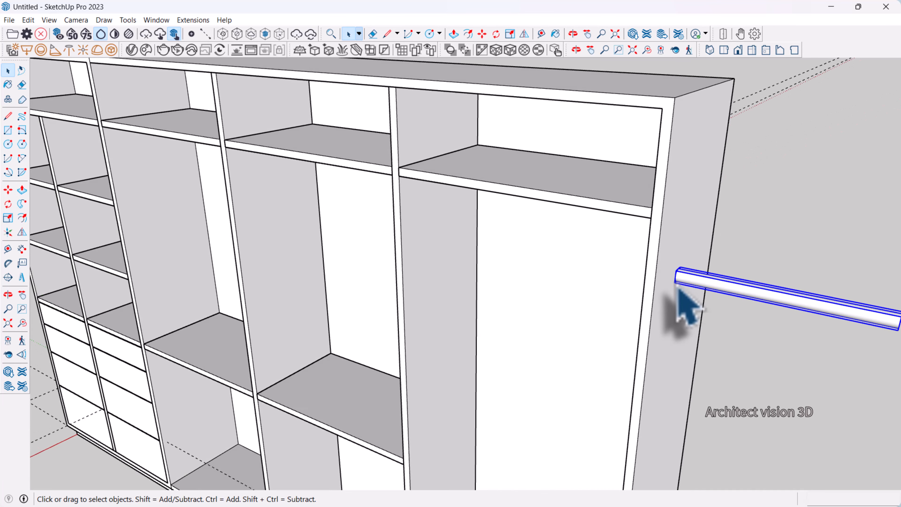
Move the rod into the last compartment, with its end against the partition's side beneath the upper shelf.
key(m)
click(671, 278)
scroll(503, 237, down, 2)
scroll(463, 197, up, 3)
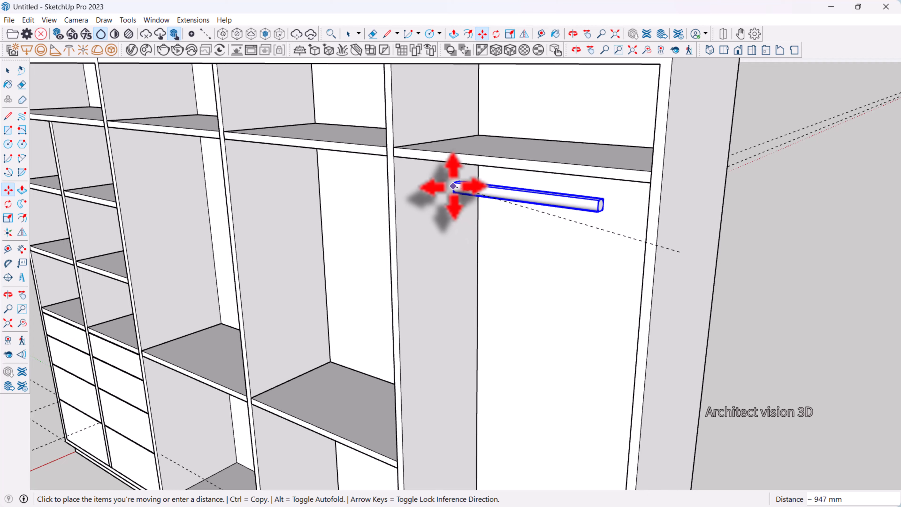
key(k)
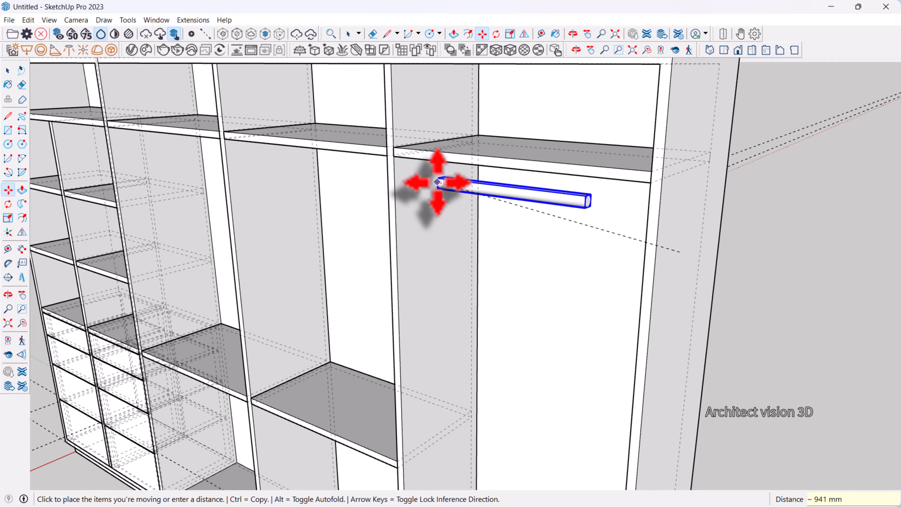
click(436, 182)
scroll(488, 202, down, 5)
middle_drag(513, 201, 569, 192)
scroll(569, 191, up, 3)
middle_drag(514, 160, 476, 182)
scroll(475, 182, up, 2)
click(476, 175)
scroll(597, 225, down, 4)
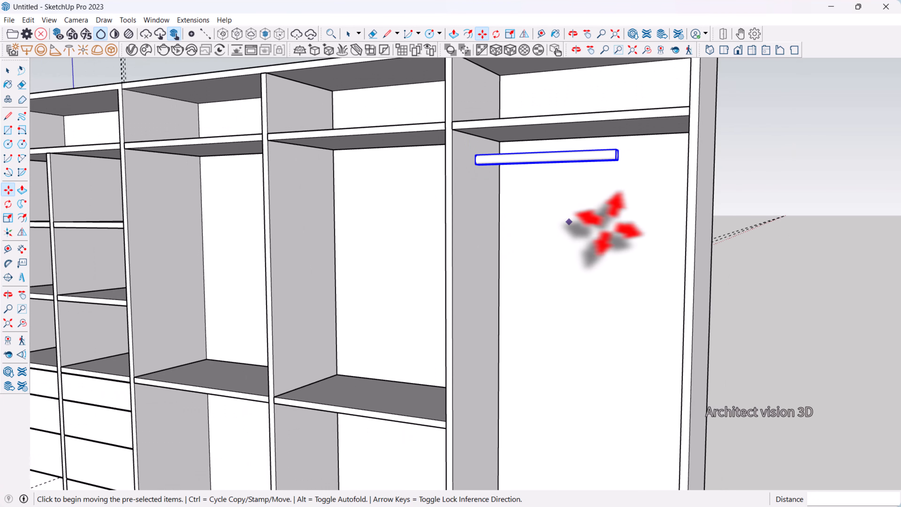
key(space)
Scale the hanging rod along the green axis to span the full width of the last compartment.
scroll(572, 193, up, 5)
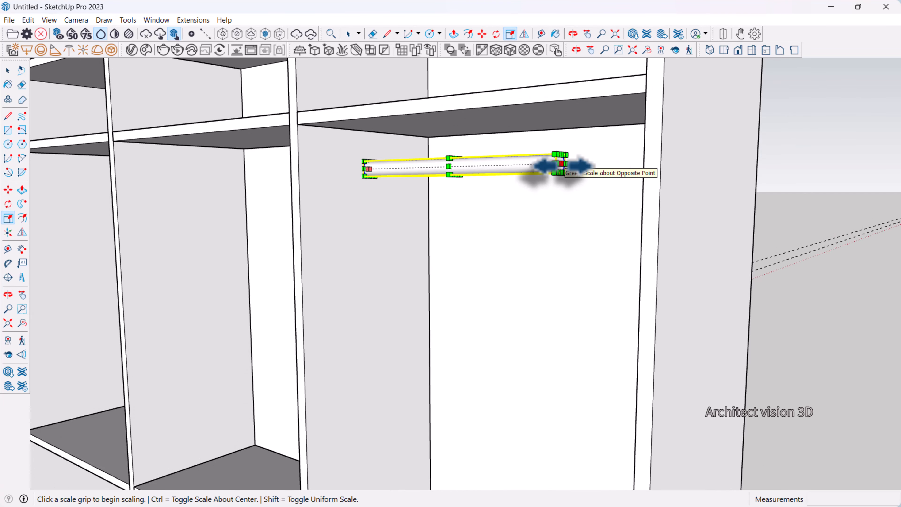
click(645, 130)
key(space)
scroll(630, 187, down, 6)
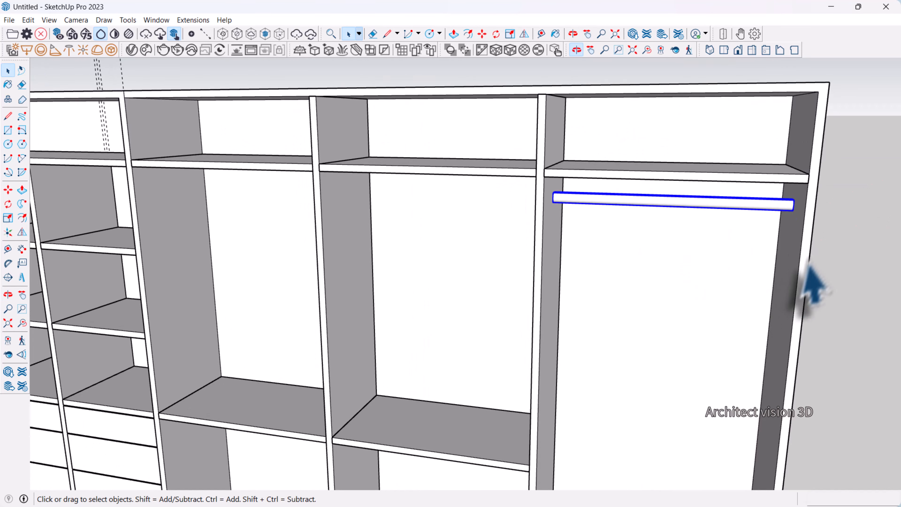
click(609, 238)
scroll(787, 270, down, 2)
click(787, 254)
scroll(760, 271, down, 2)
middle_drag(784, 268, 700, 236)
scroll(700, 236, up, 3)
scroll(661, 217, up, 4)
Copy the hanging rod about 933 mm along green into the middle compartment and again into the first open compartment.
click(658, 213)
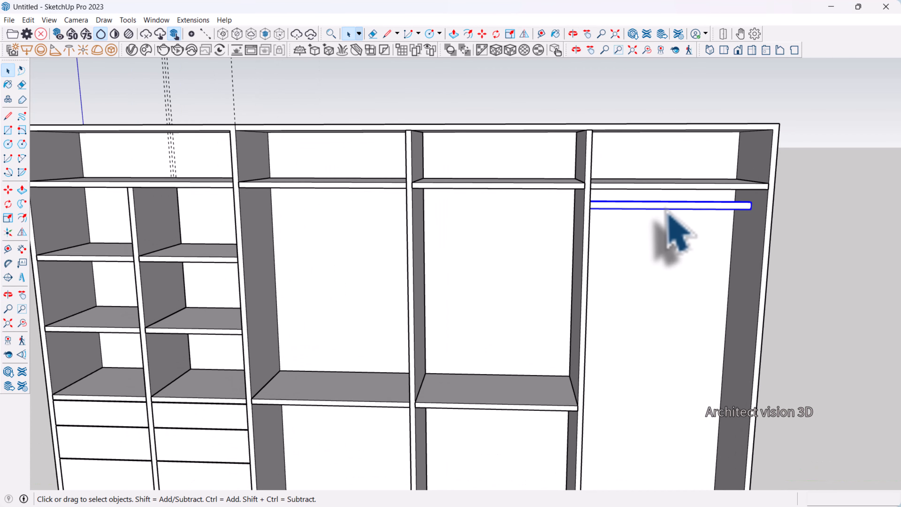
middle_drag(658, 213, 624, 220)
scroll(623, 222, up, 2)
key(m)
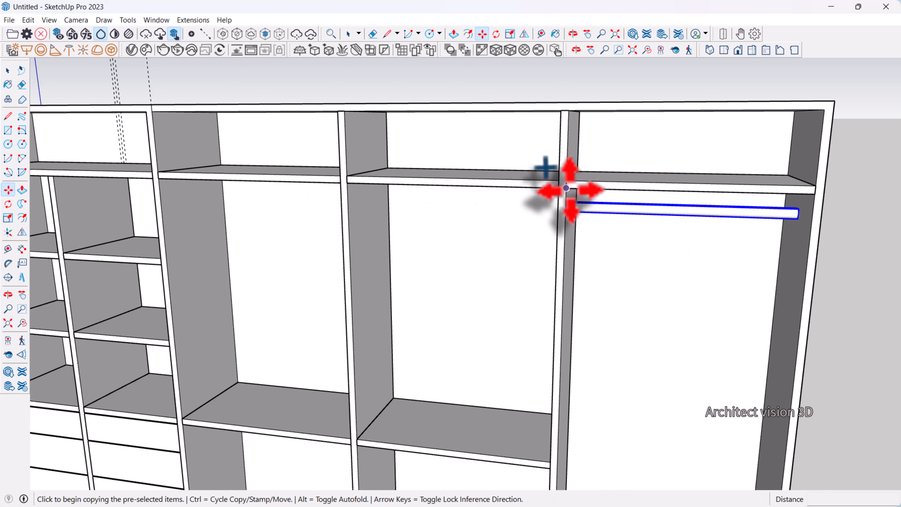
click(566, 188)
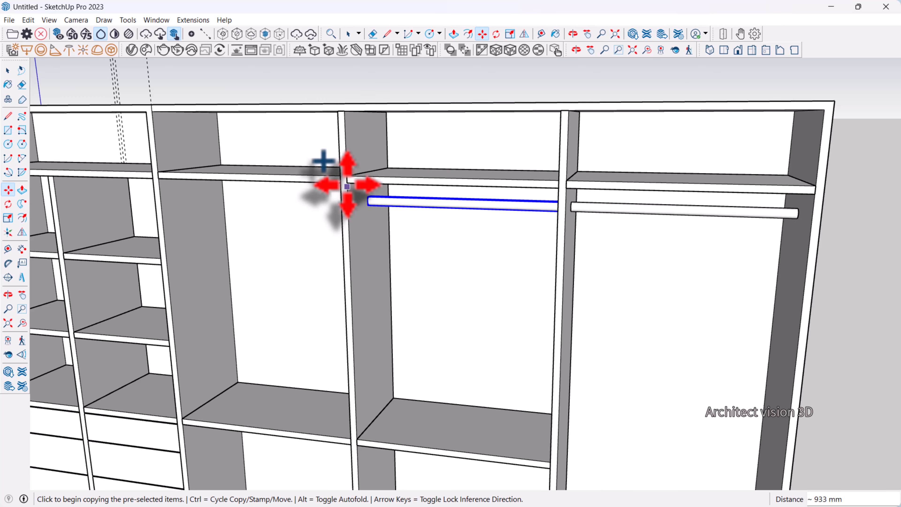
click(347, 184)
click(158, 178)
scroll(181, 187, down, 3)
middle_drag(181, 187, 371, 195)
key(space)
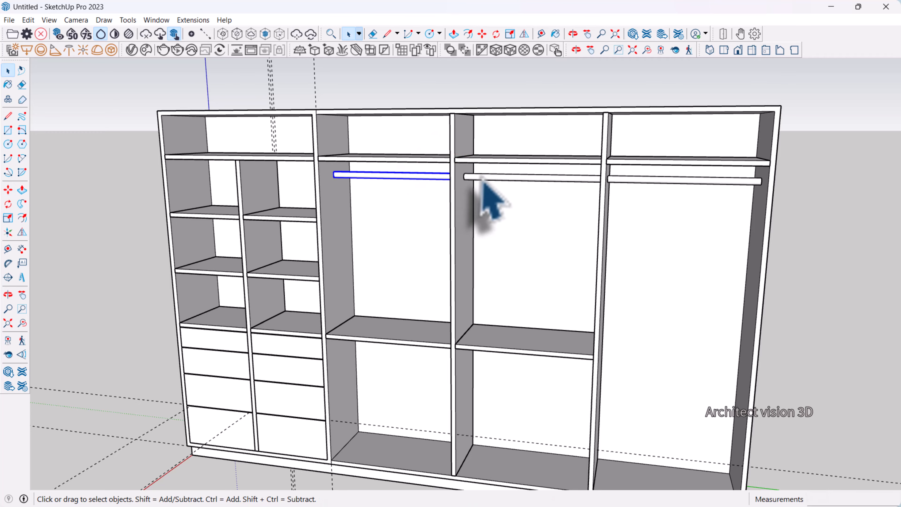
Copy the rods of the first and middle open compartments 1220 mm down beneath their lower shelves.
scroll(318, 161, up, 2)
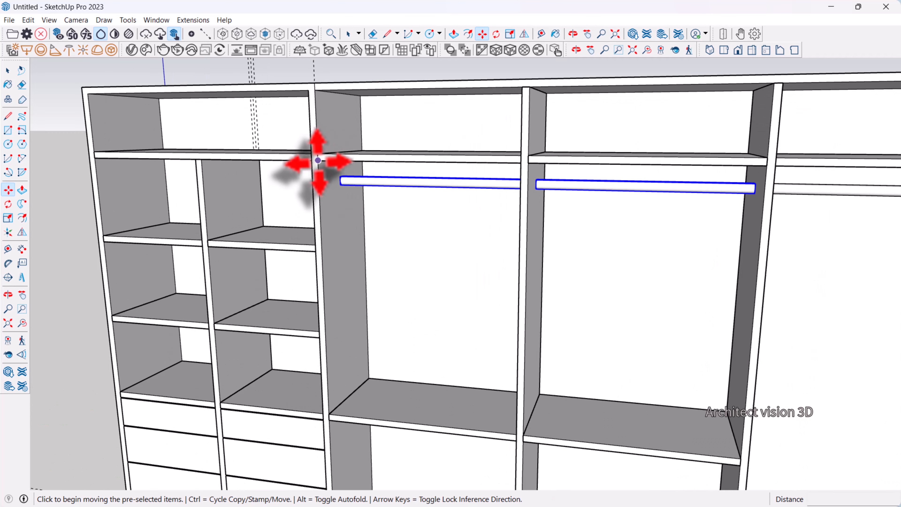
scroll(316, 340, down, 3)
scroll(316, 339, up, 2)
click(316, 339)
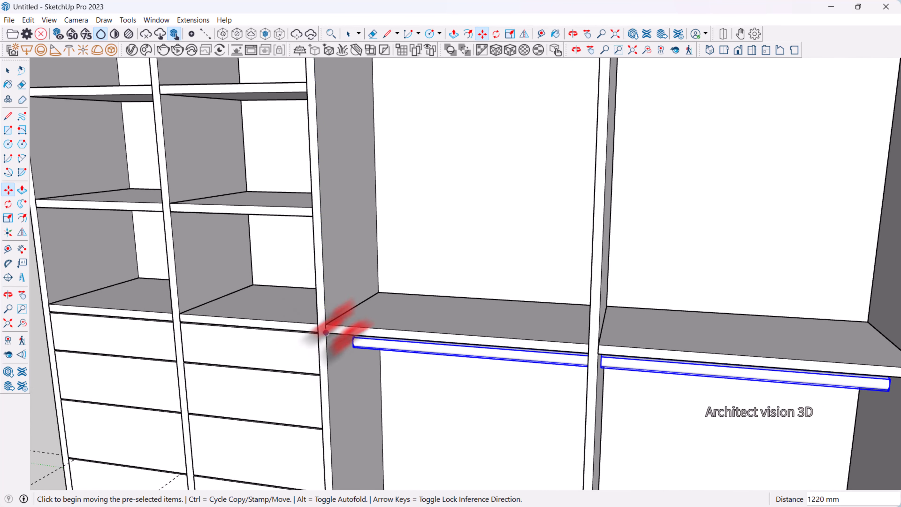
middle_drag(332, 322, 393, 270)
Place a horizontal guide line below the top edge of the second drawer front from above.
key(t)
scroll(376, 199, up, 5)
click(342, 205)
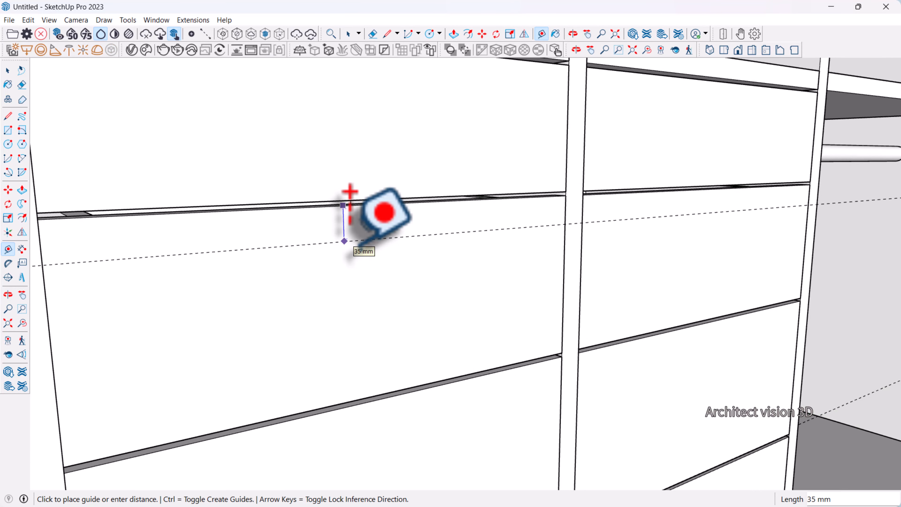
scroll(391, 241, down, 3)
scroll(458, 292, up, 1)
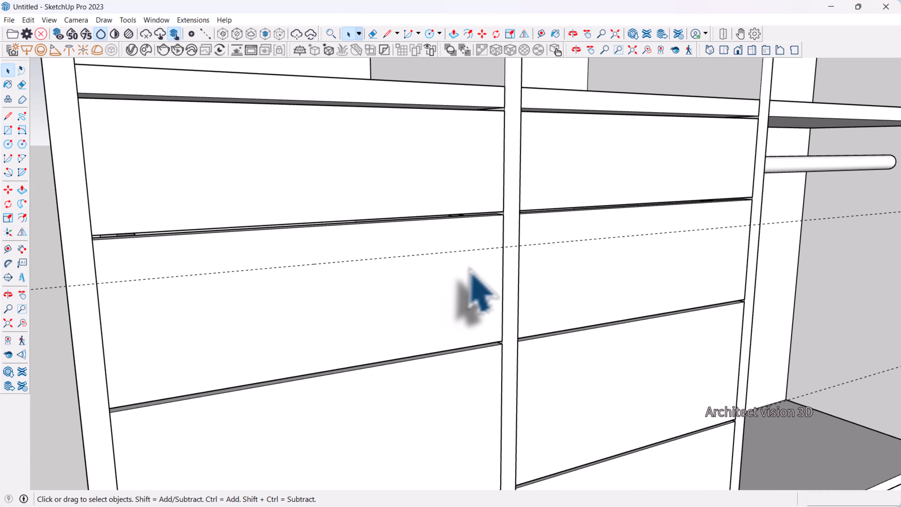
Place a vertical guide through the middle of the drawer front, about 277 mm from the central divider.
click(502, 279)
scroll(355, 217, up, 2)
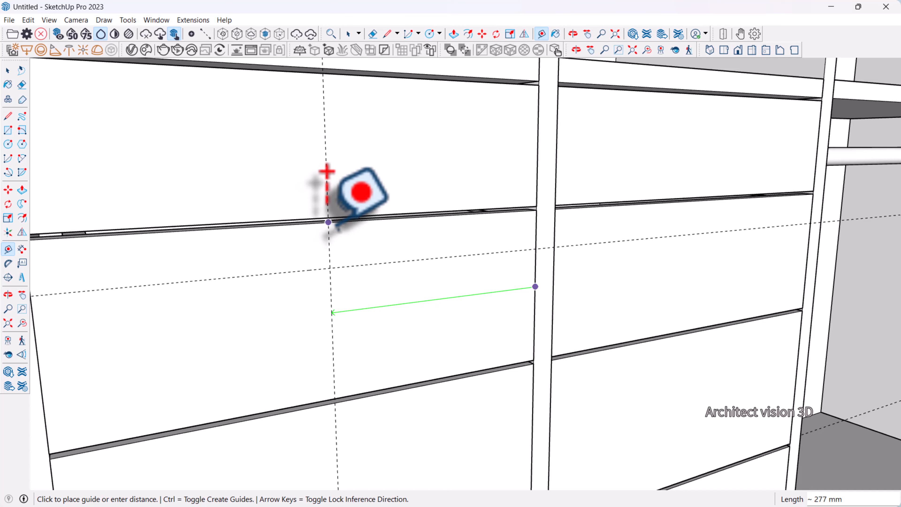
click(326, 172)
scroll(503, 231, down, 3)
scroll(472, 292, up, 2)
key(space)
scroll(382, 302, up, 3)
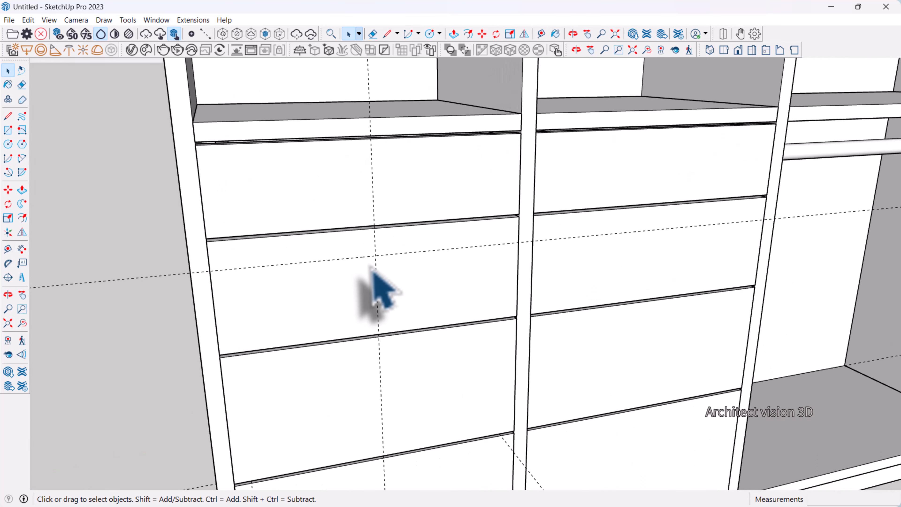
Add a parallel horizontal guide just above the existing one on the second drawer front.
scroll(376, 280, up, 3)
key(t)
click(415, 237)
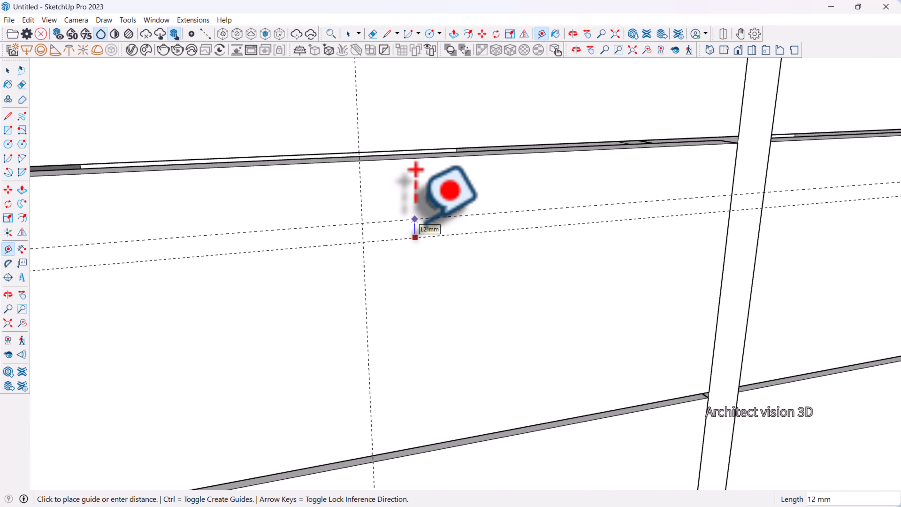
key(Return)
scroll(408, 254, up, 1)
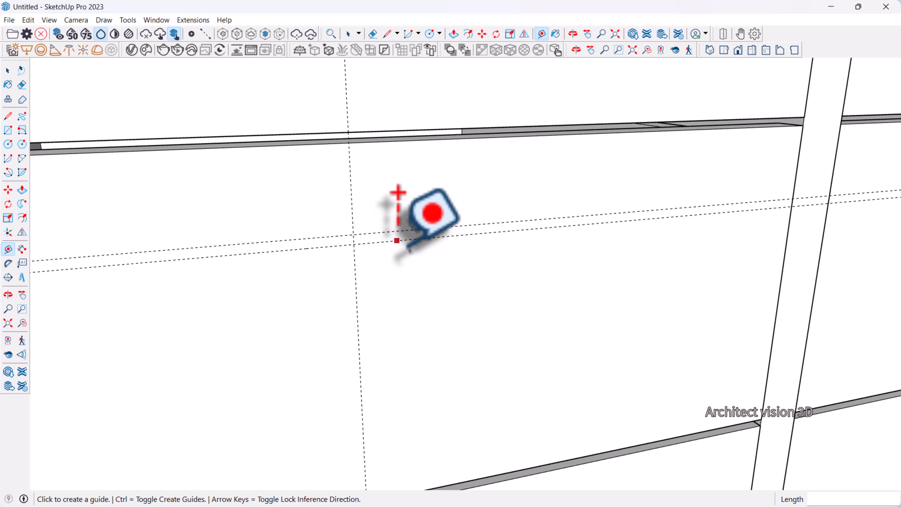
Add a horizontal guide 5 mm below the middle horizontal one and vertical guides 70 mm to either side of the drawer front's centre guide.
click(396, 241)
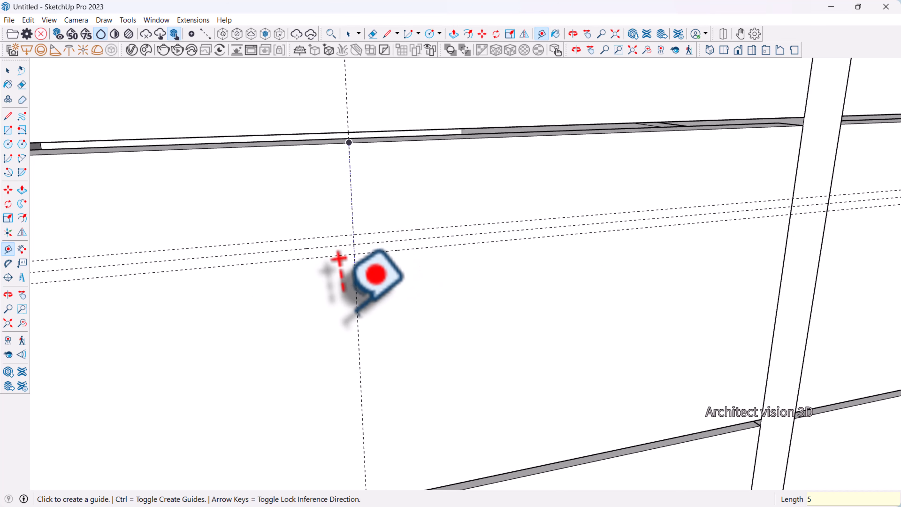
click(356, 256)
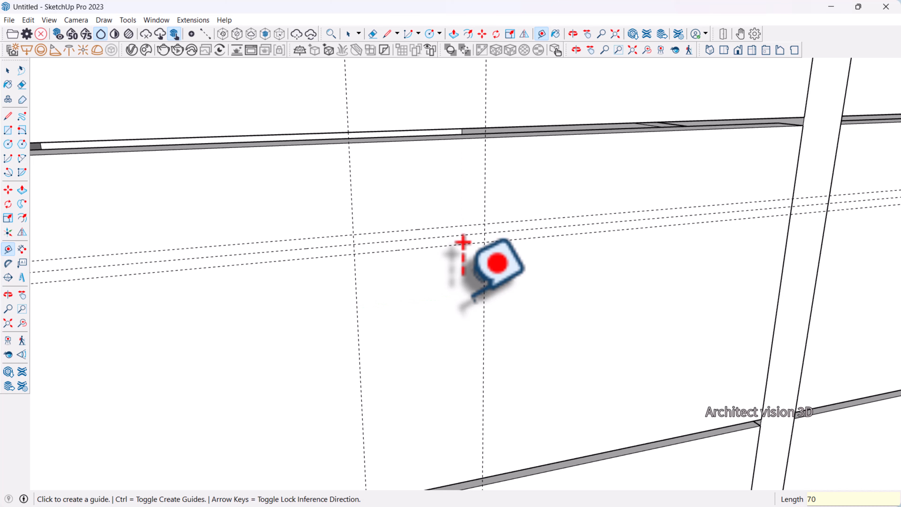
middle_drag(593, 251, 637, 237)
scroll(447, 255, down, 2)
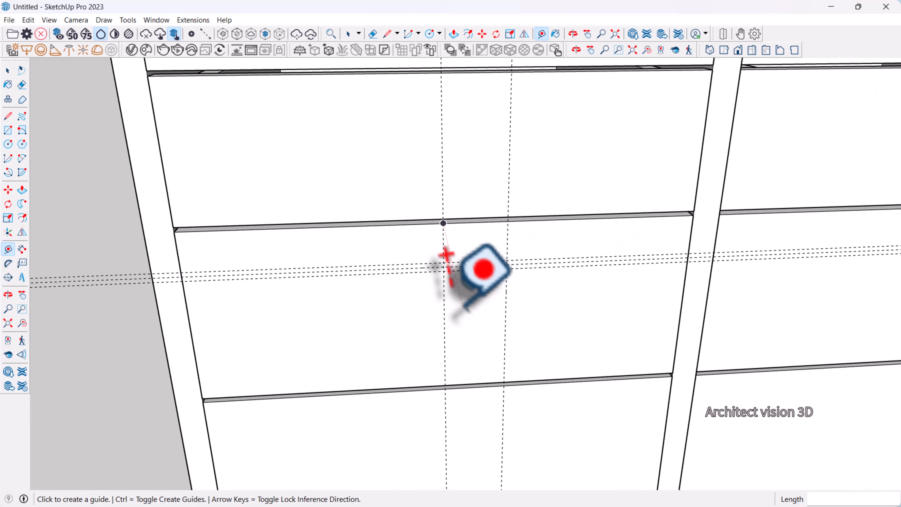
click(443, 294)
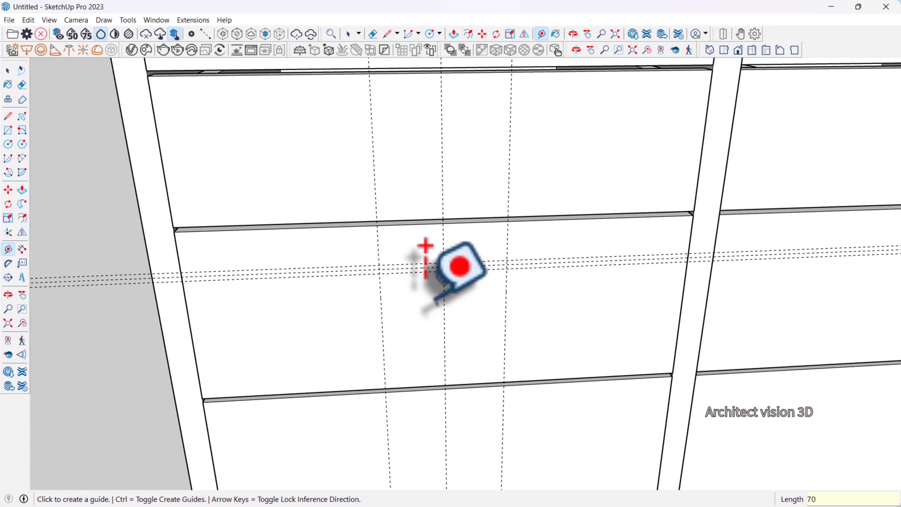
text(70)
key(Return)
key(space)
middle_drag(477, 302, 543, 226)
scroll(336, 257, up, 2)
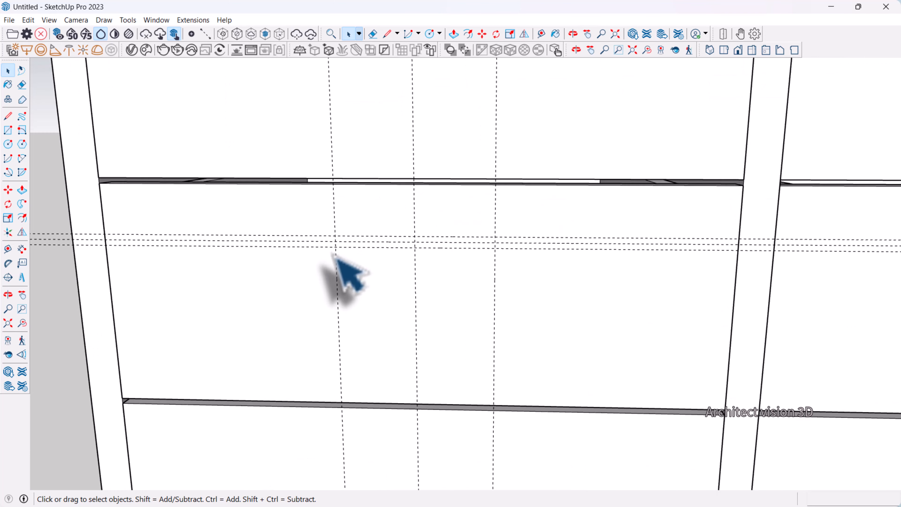
Draw a rectangle on the second drawer front, spanning the outermost horizontal and vertical guides.
scroll(340, 255, up, 2)
key(r)
click(335, 228)
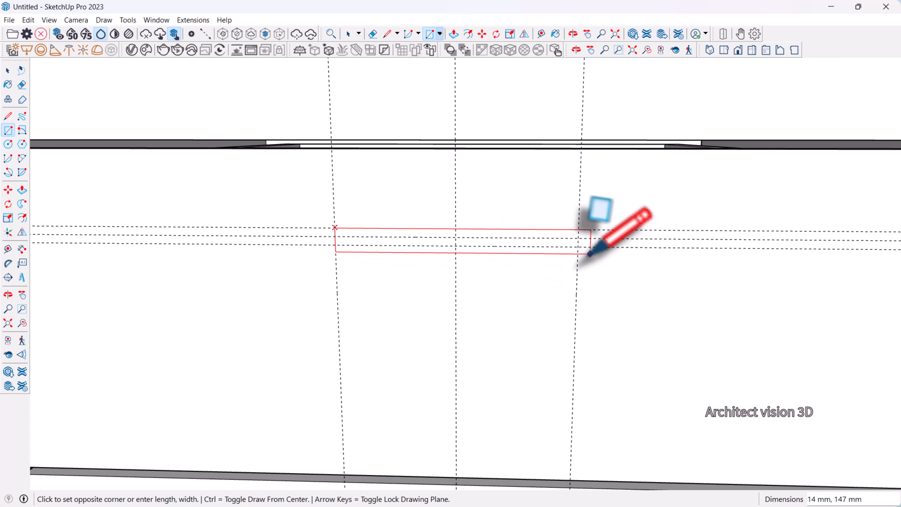
click(577, 245)
key(space)
Extrude the handle rectangle 15 mm outward from the drawer front.
scroll(579, 292, up, 2)
key(p)
click(569, 247)
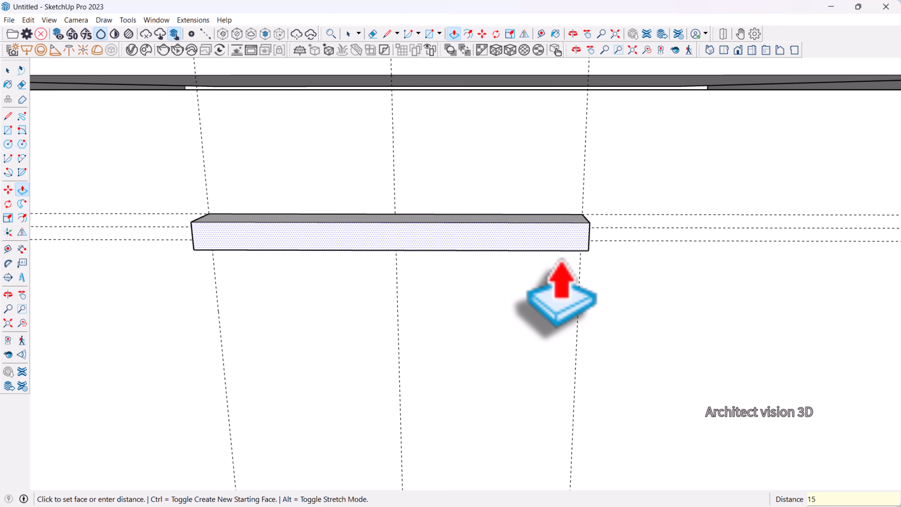
click(561, 283)
key(space)
Draw a two-point arc between the upper and lower edges of the handle's end face, bulging about 2 mm toward the drawer front.
middle_drag(563, 272, 368, 292)
scroll(525, 262, up, 1)
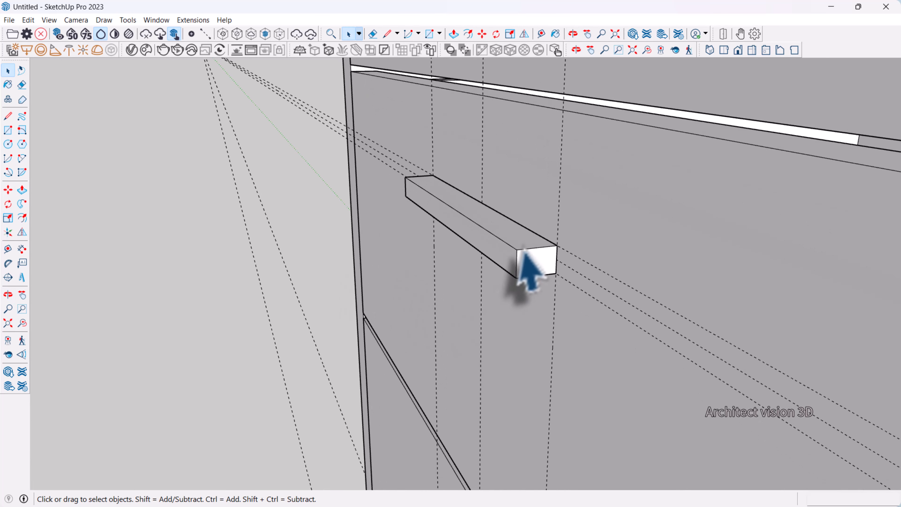
scroll(538, 267, up, 7)
key(a)
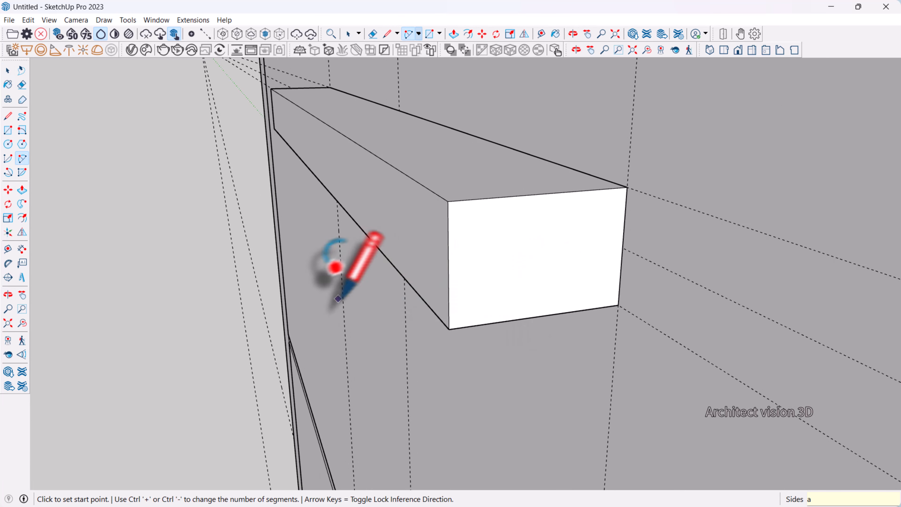
click(22, 159)
click(503, 321)
click(506, 197)
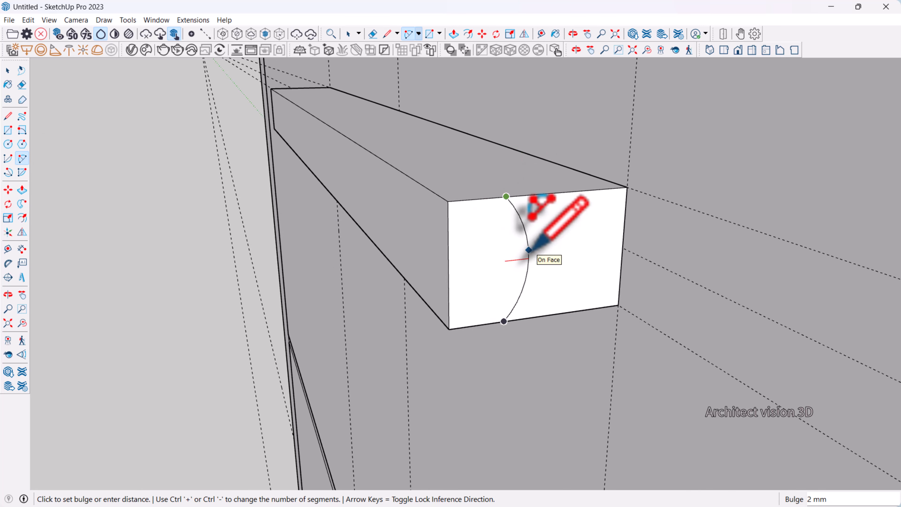
click(529, 250)
key(space)
Draw a rectangle on the handle's end face from its back edge past the arc and erase the lines inside the arc.
key(r)
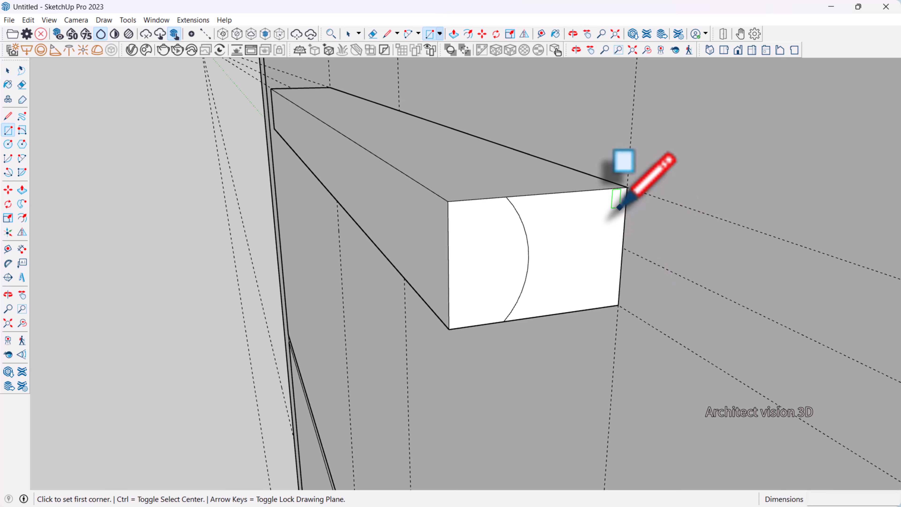
click(625, 206)
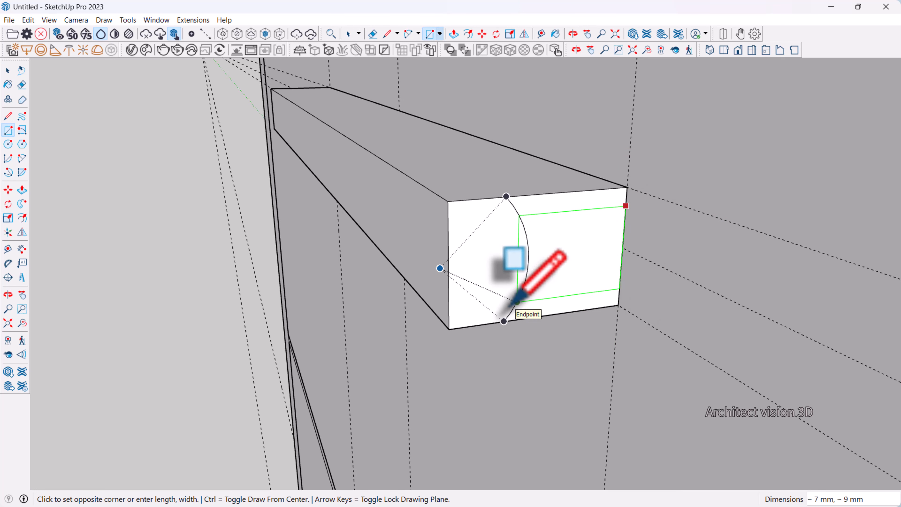
click(497, 304)
key(space)
key(e)
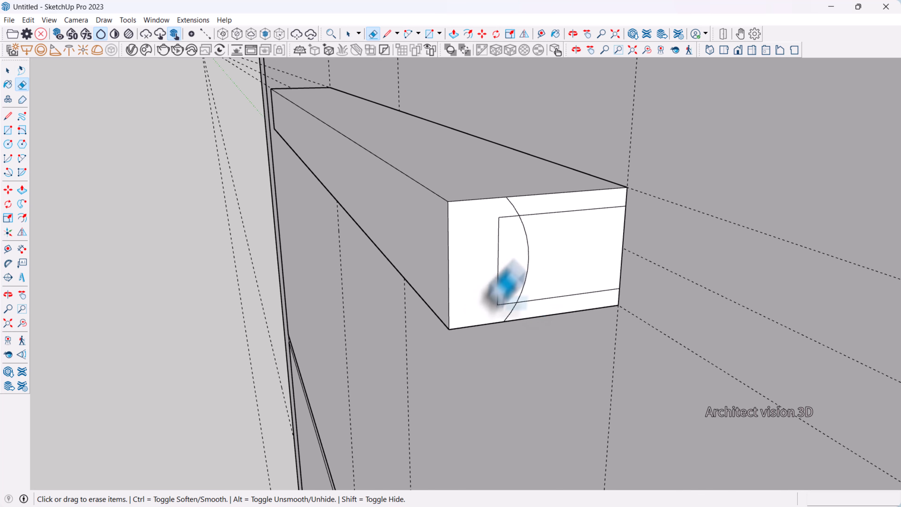
key(space)
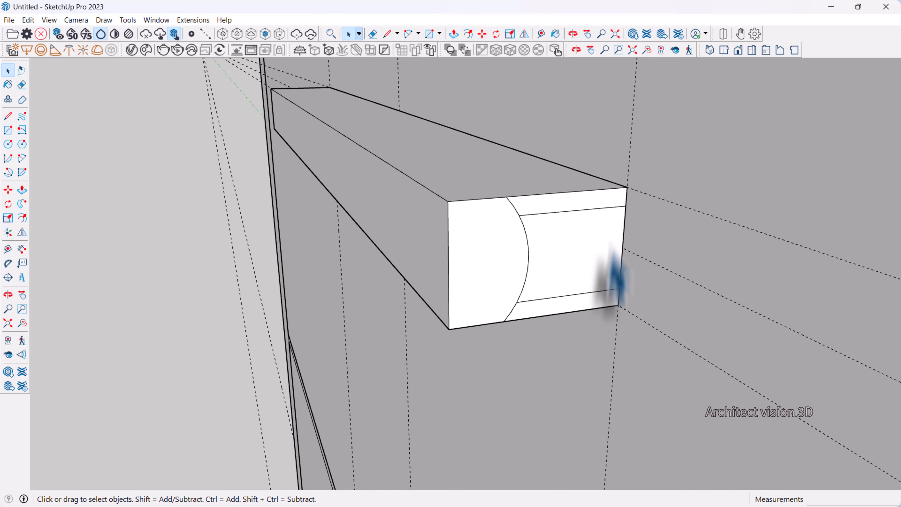
Use Follow Me to cut the upper and lower profile strips away along the handle's long back edges.
click(611, 185)
click(22, 203)
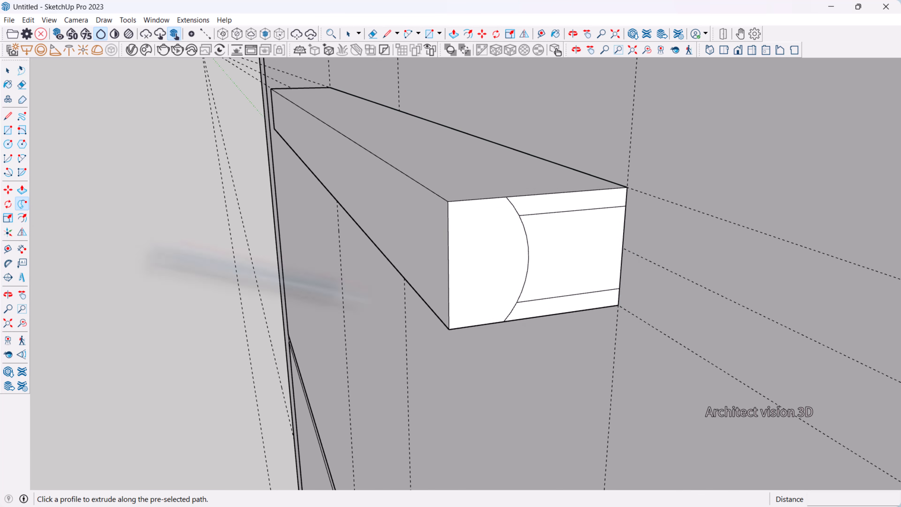
click(618, 227)
middle_drag(603, 312, 619, 359)
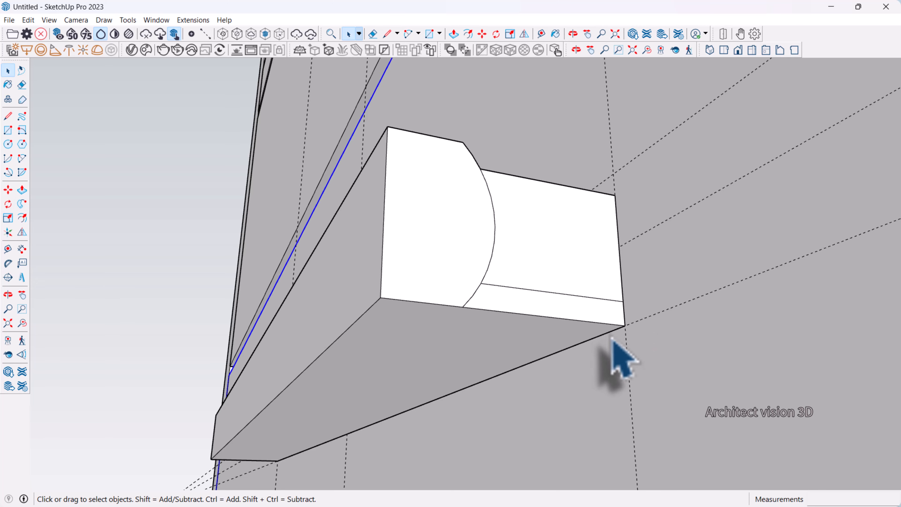
click(611, 334)
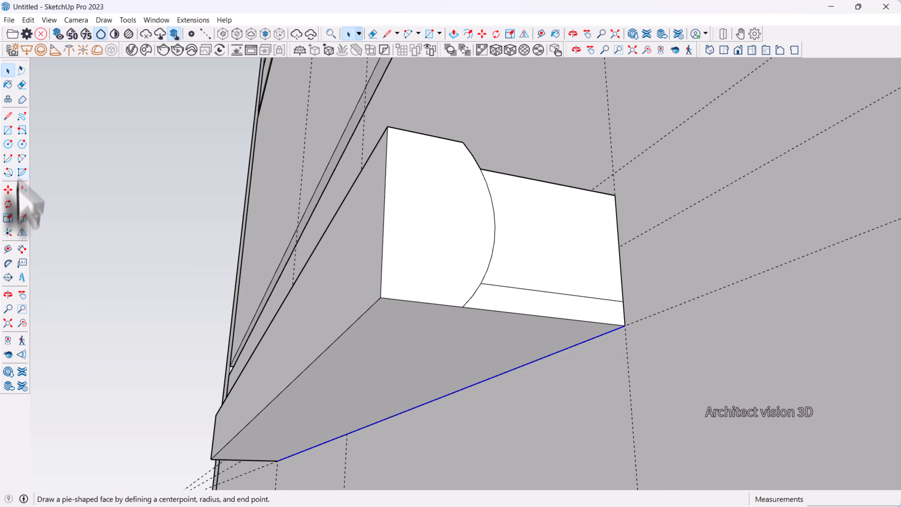
click(22, 204)
click(548, 311)
Select the whole handle and turn it into a component with the default settings.
mouse_move(519, 291)
middle_down()
mouse_move(564, 234)
mouse_move(593, 272)
mouse_move(533, 282)
middle_up()
click(513, 278)
right_click(509, 263)
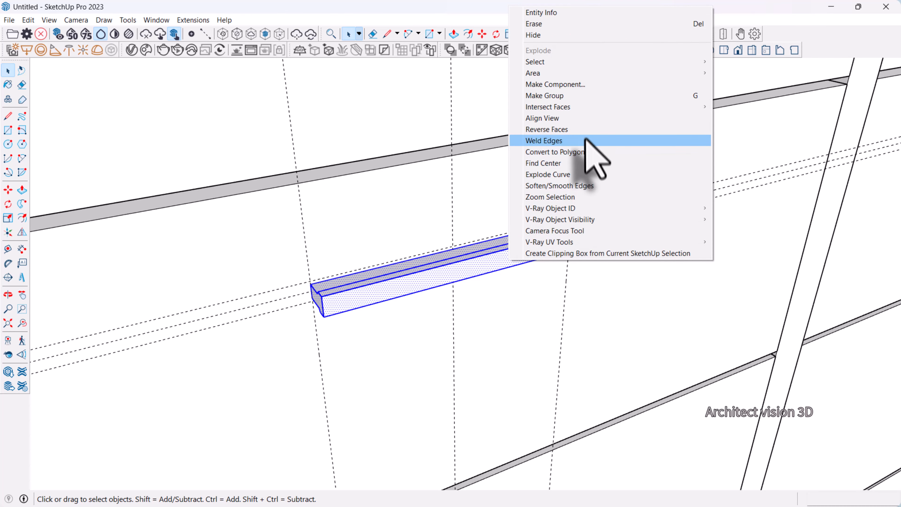
click(585, 85)
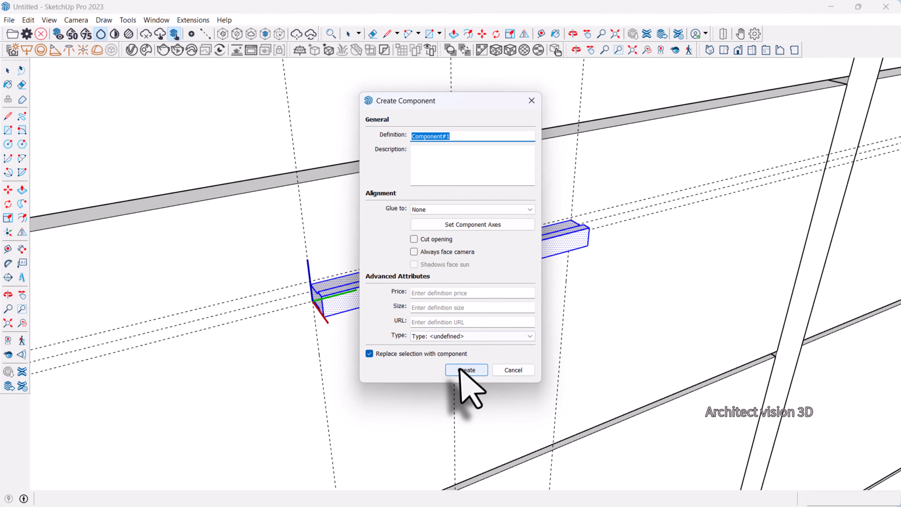
click(460, 369)
Copy the handle up onto the top drawer front, using matching drawer corners beside the divider as reference points.
middle_drag(519, 297, 604, 301)
scroll(603, 302, up, 2)
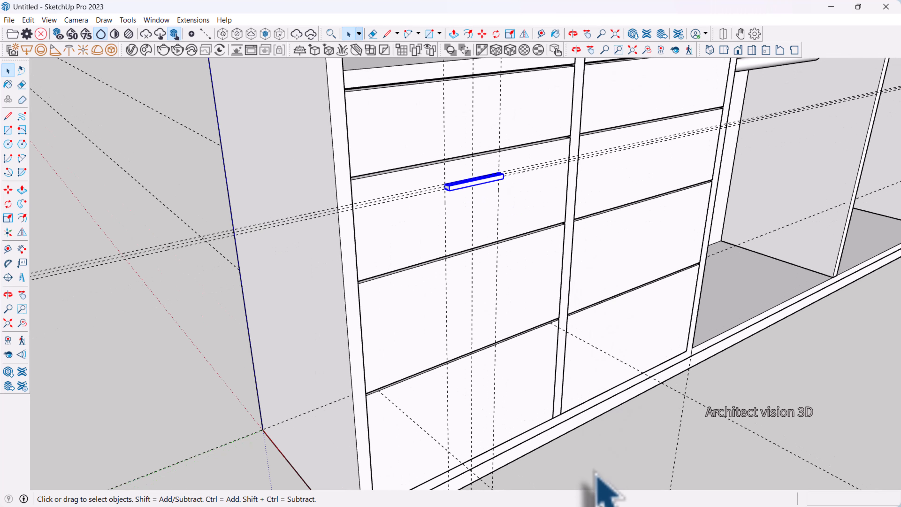
scroll(478, 185, up, 5)
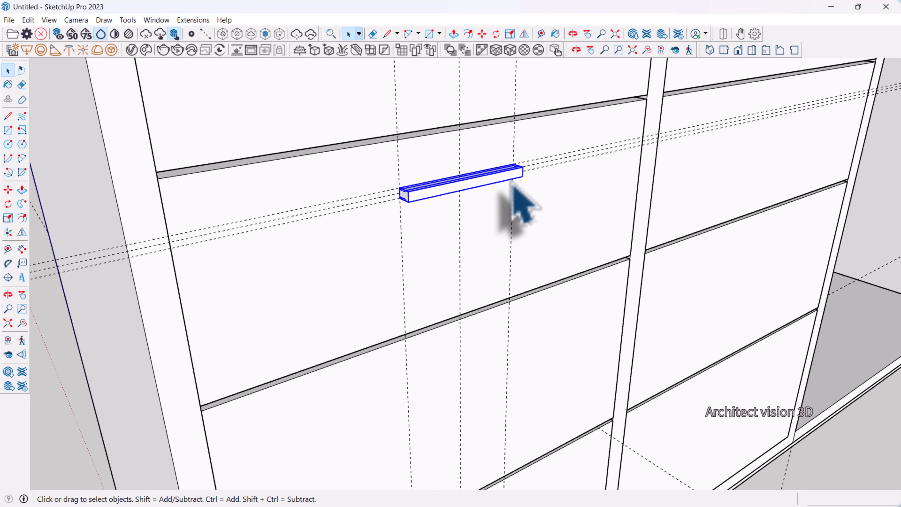
key(ctrl)
scroll(571, 212, down, 2)
scroll(624, 136, up, 2)
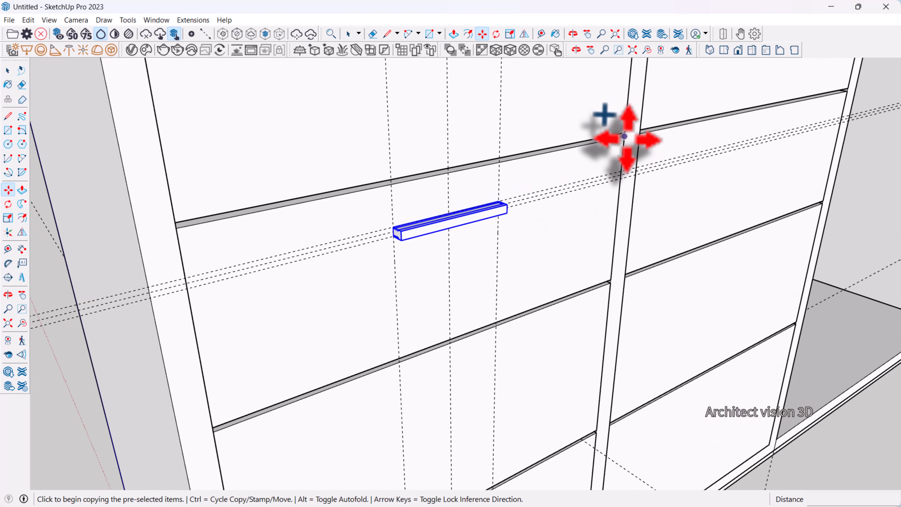
click(624, 136)
scroll(603, 121, down, 2)
scroll(603, 121, up, 3)
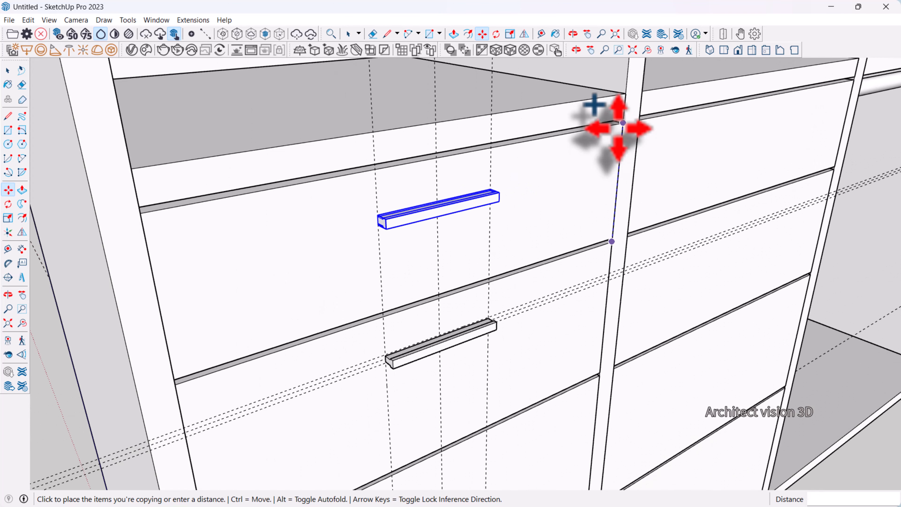
scroll(623, 123, down, 3)
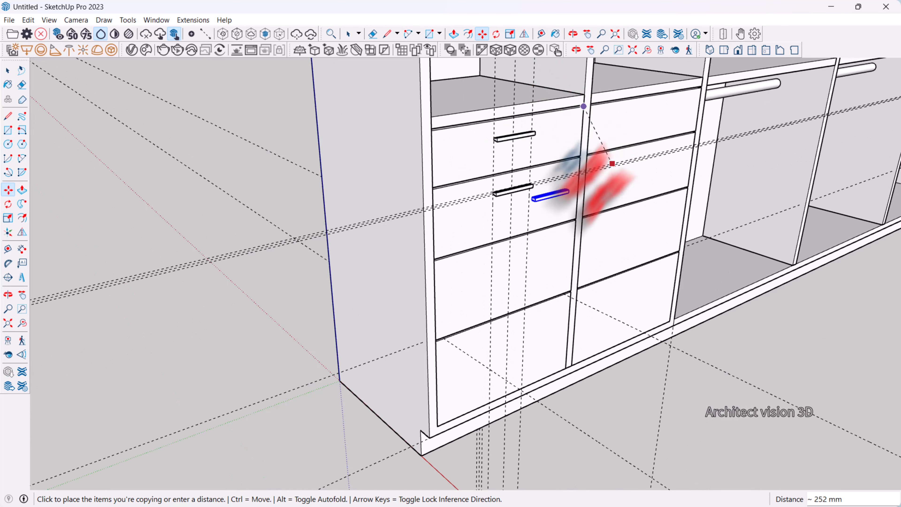
Copy the handle down onto the third and fourth drawer fronts, using matching drawer corners as reference points.
scroll(577, 226, up, 3)
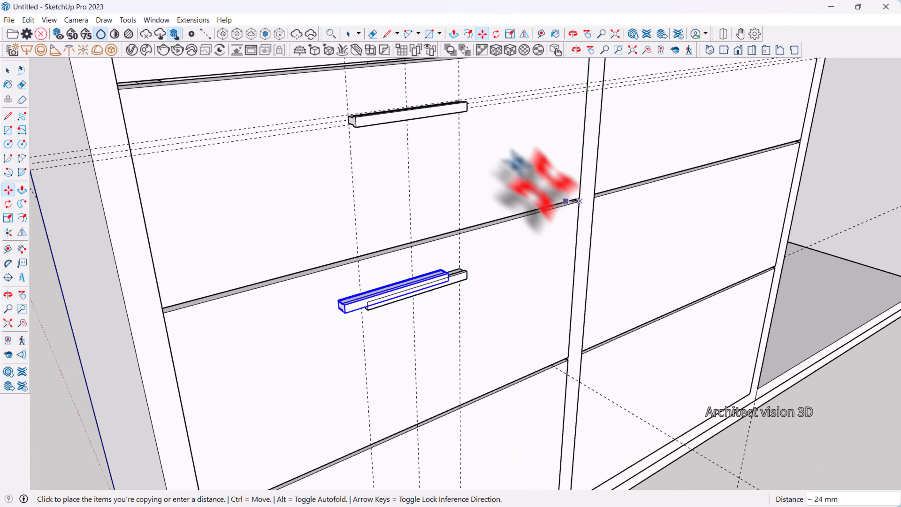
scroll(553, 198, down, 3)
scroll(571, 309, up, 5)
click(543, 275)
scroll(491, 214, down, 3)
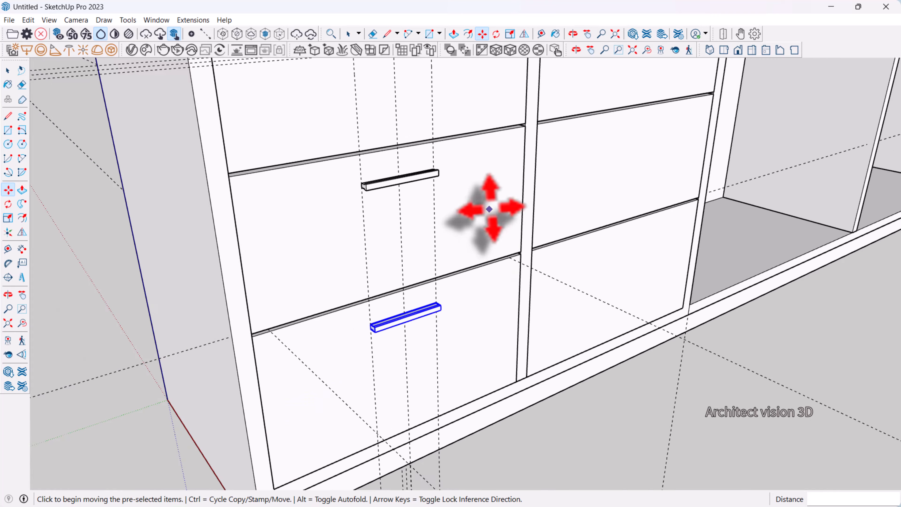
scroll(489, 209, down, 3)
middle_drag(489, 210, 546, 281)
scroll(502, 247, down, 2)
scroll(536, 242, up, 2)
scroll(535, 243, up, 1)
scroll(543, 282, down, 2)
Copy all four handles of the first drawer column across onto the adjacent drawer column and clear the selection.
key(space)
scroll(494, 282, up, 1)
scroll(462, 289, down, 1)
scroll(458, 239, up, 1)
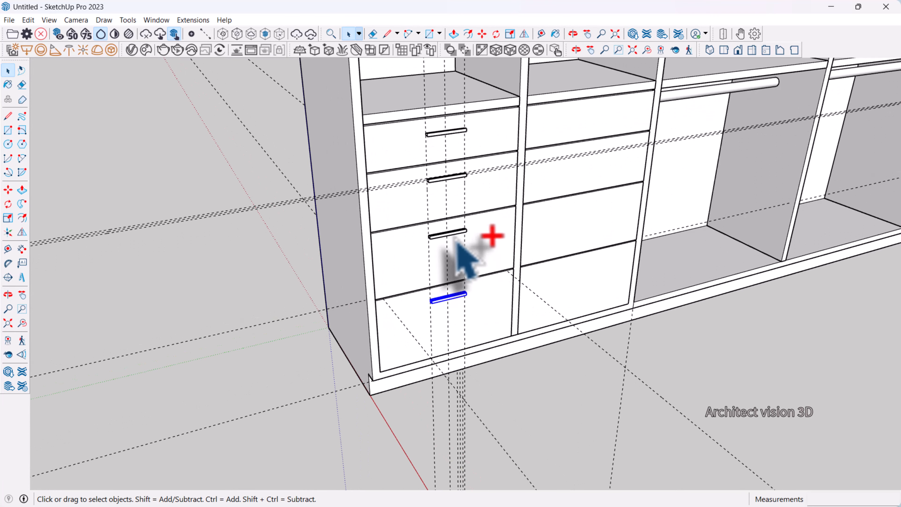
scroll(461, 142, up, 2)
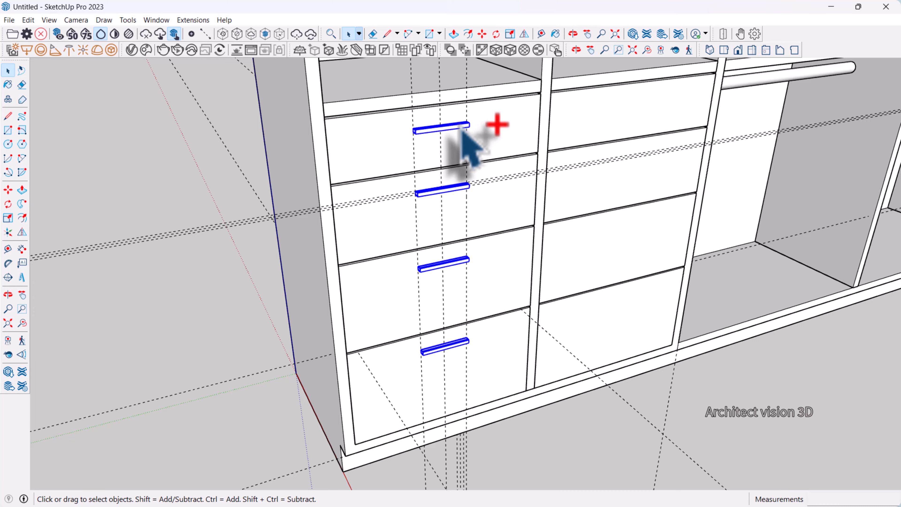
key(m)
scroll(326, 119, up, 3)
click(326, 119)
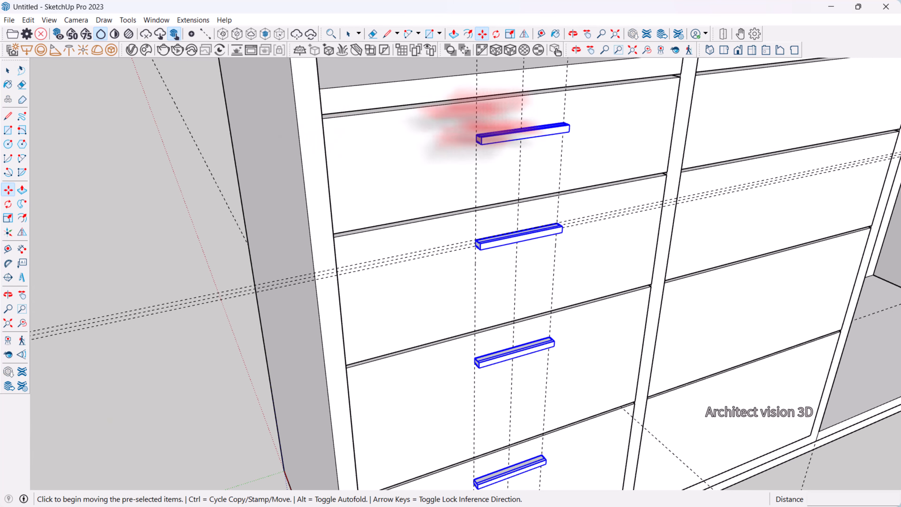
scroll(497, 113, down, 3)
scroll(589, 98, up, 3)
key(ctrl)
click(613, 86)
scroll(487, 157, down, 4)
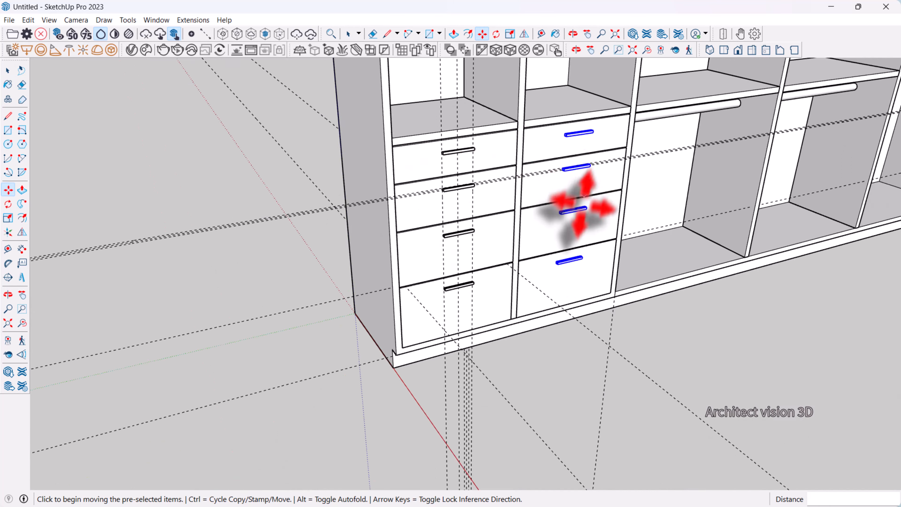
middle_drag(578, 205, 549, 142)
scroll(525, 173, down, 3)
scroll(529, 209, up, 4)
middle_drag(529, 210, 549, 227)
key(space)
click(571, 421)
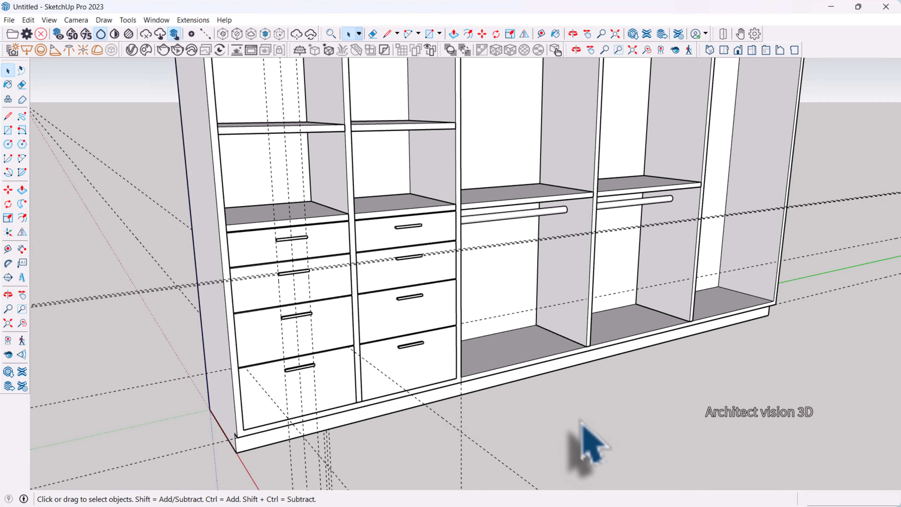
Start the Paint Bucket and bring up the Metal material collection to choose a sample for the drawer handles.
key(b)
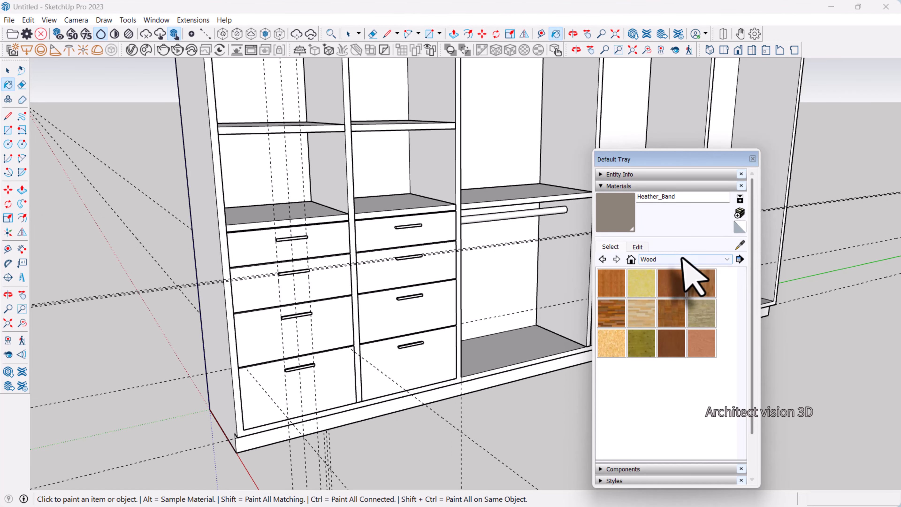
click(600, 188)
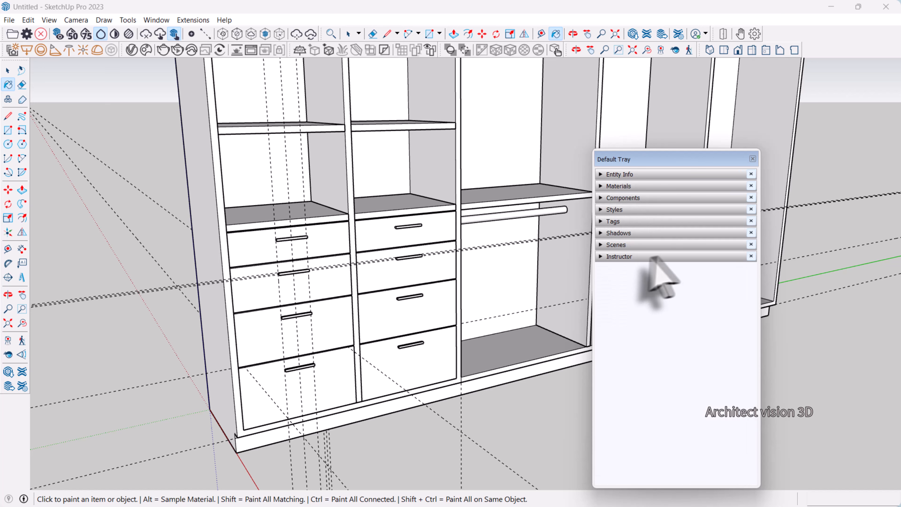
click(629, 186)
click(704, 261)
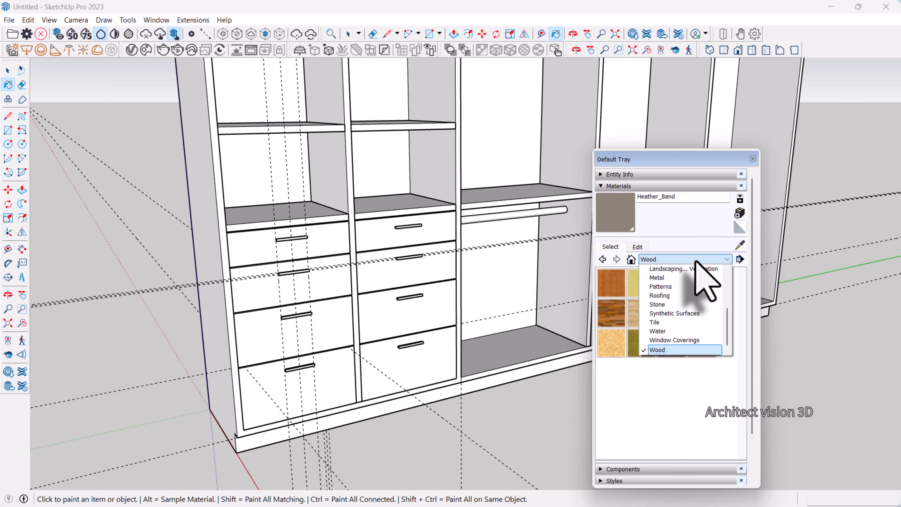
click(684, 279)
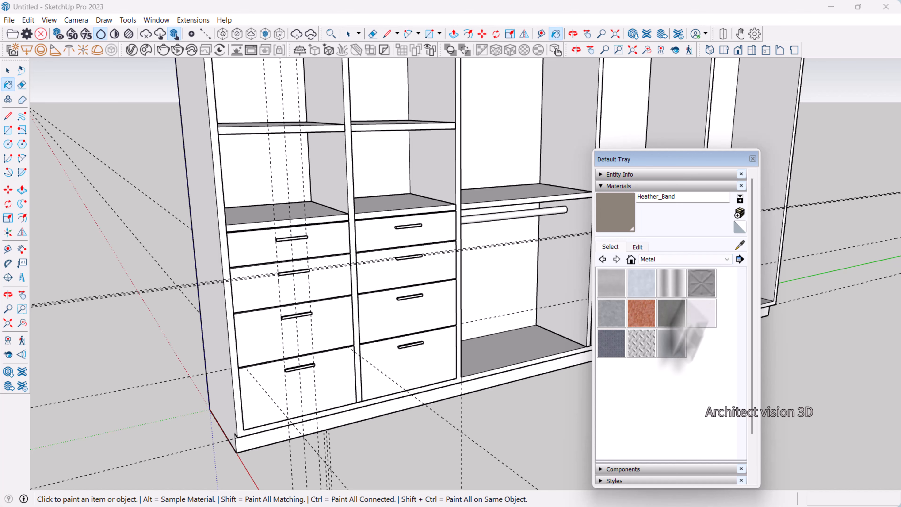
click(671, 283)
scroll(408, 294, up, 5)
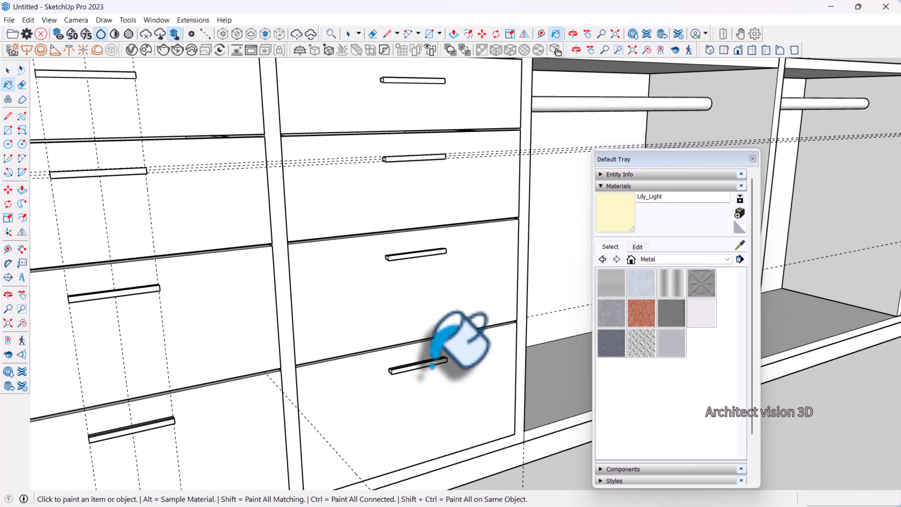
Open a drawer handle component for editing and paint it with the Aluminum material.
key(space)
click(418, 365)
scroll(418, 364, up, 3)
double_click(418, 368)
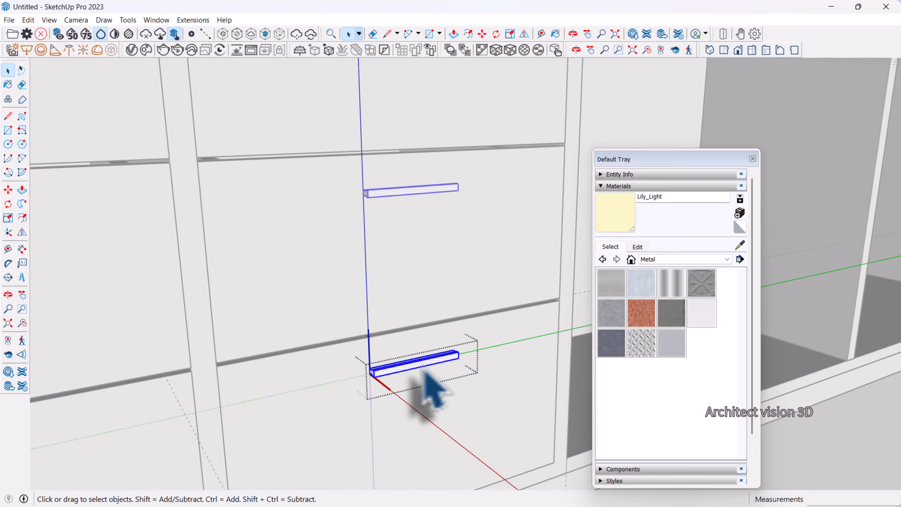
click(613, 288)
click(424, 364)
scroll(394, 217, down, 6)
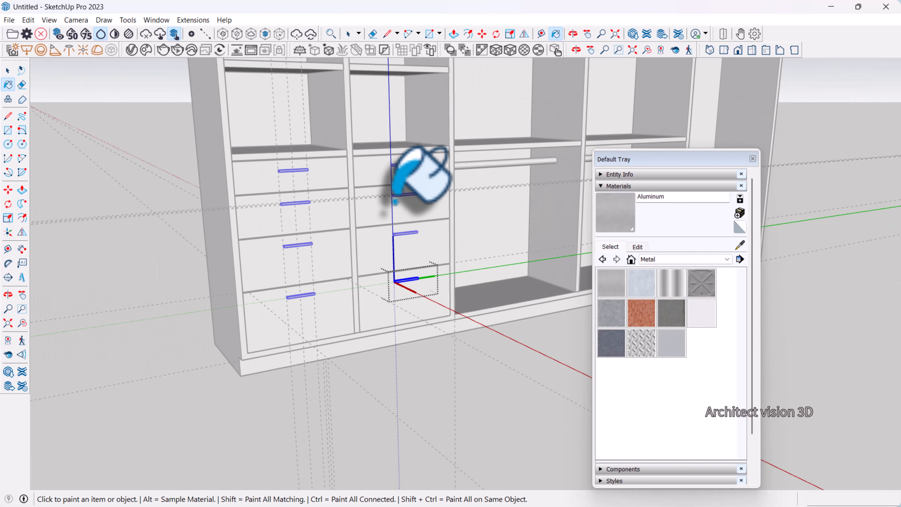
Finish editing the handle component and paint the two lower hanging rods with Aluminum.
key(space)
click(475, 376)
scroll(493, 178, up, 5)
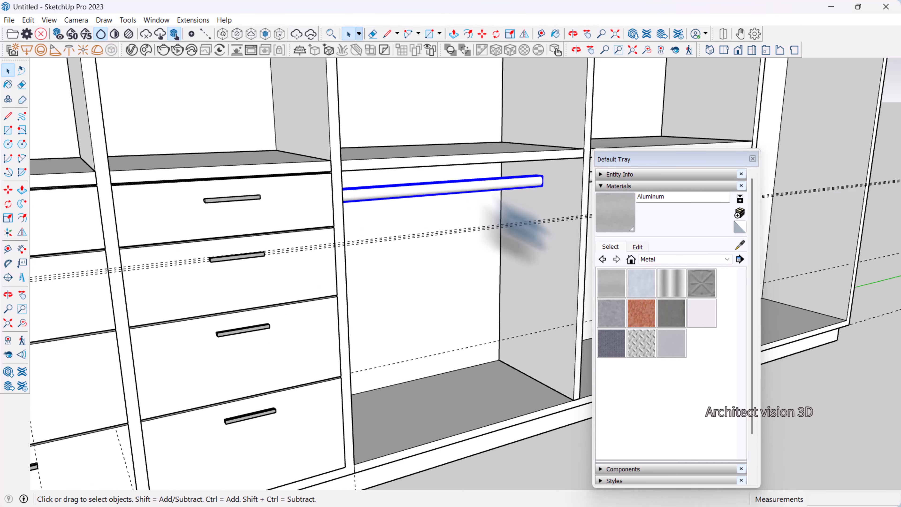
key(b)
scroll(390, 170, down, 3)
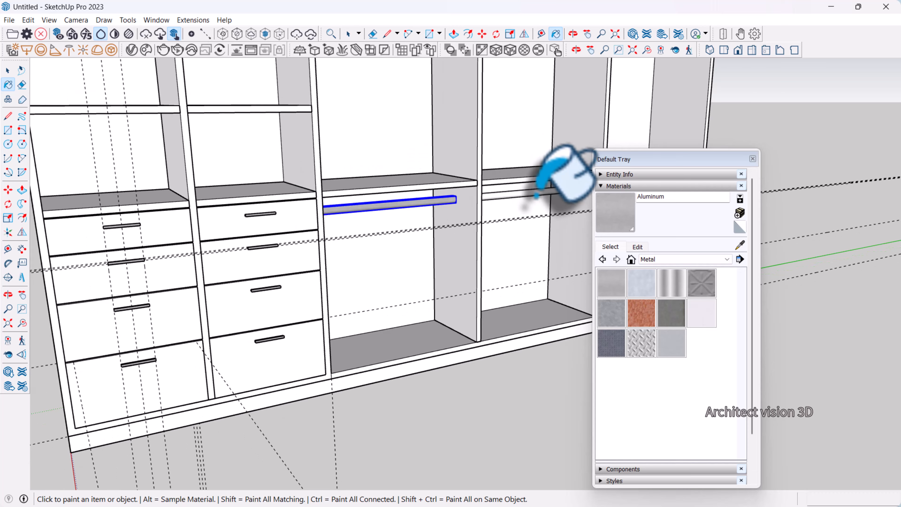
click(525, 198)
Paint the three upper hanging rods with Aluminum, undoing a stray fill along the way.
scroll(447, 261, down, 6)
mouse_move(452, 245)
middle_down()
mouse_move(478, 180)
mouse_move(457, 174)
middle_up()
scroll(438, 170, up, 6)
click(423, 151)
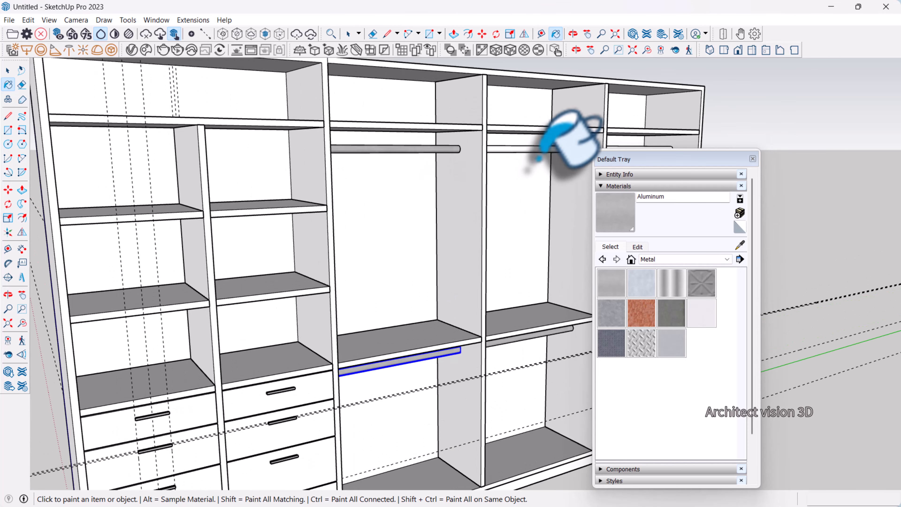
click(537, 158)
scroll(521, 159, down, 3)
key(ctrl+z)
scroll(513, 163, up, 3)
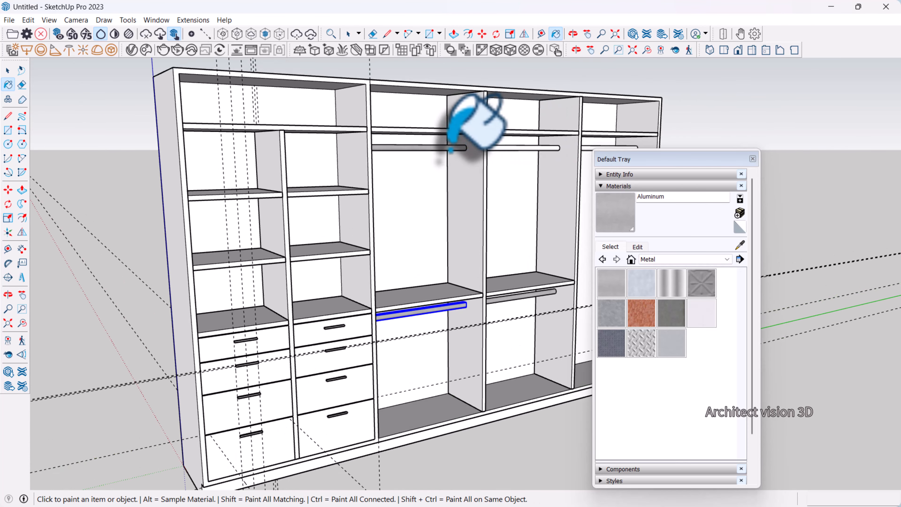
scroll(571, 142, up, 5)
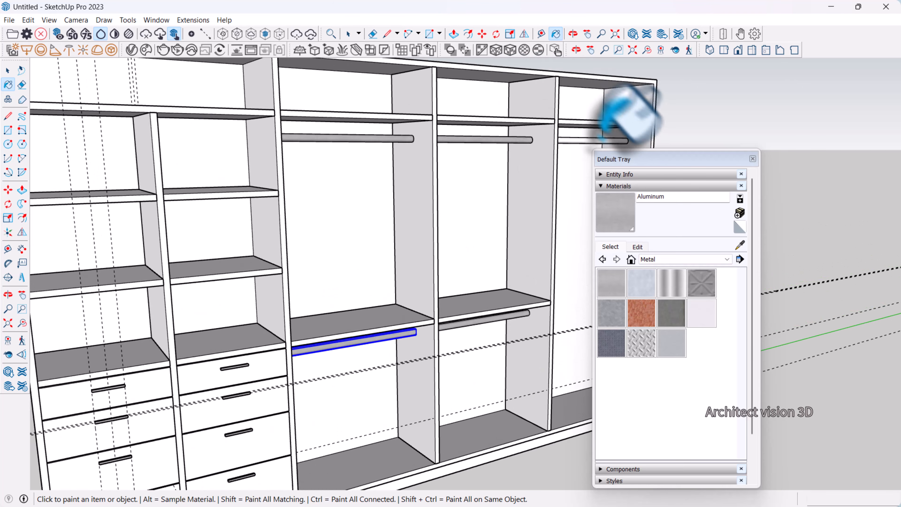
scroll(582, 151, down, 4)
Select all the lower and upper hanging rods and make them one group.
key(space)
scroll(510, 266, up, 4)
shift+click(513, 262)
scroll(504, 266, down, 4)
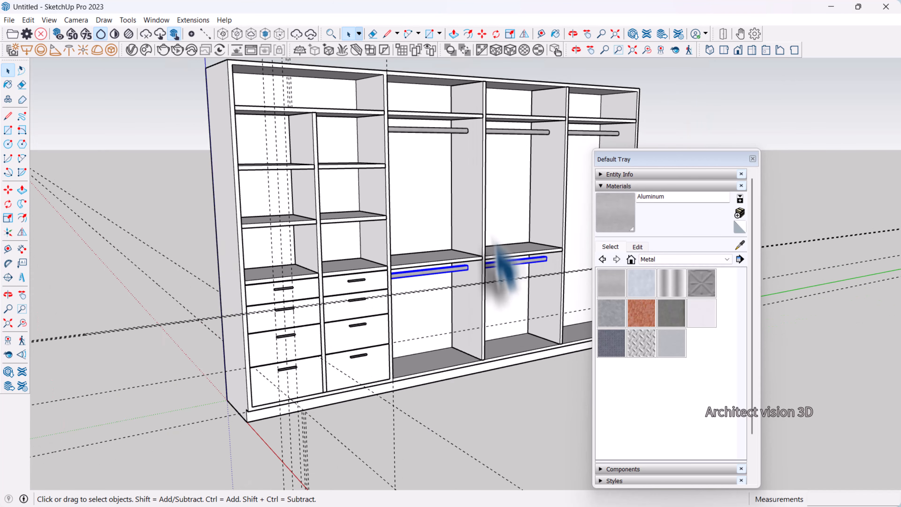
scroll(461, 131, up, 4)
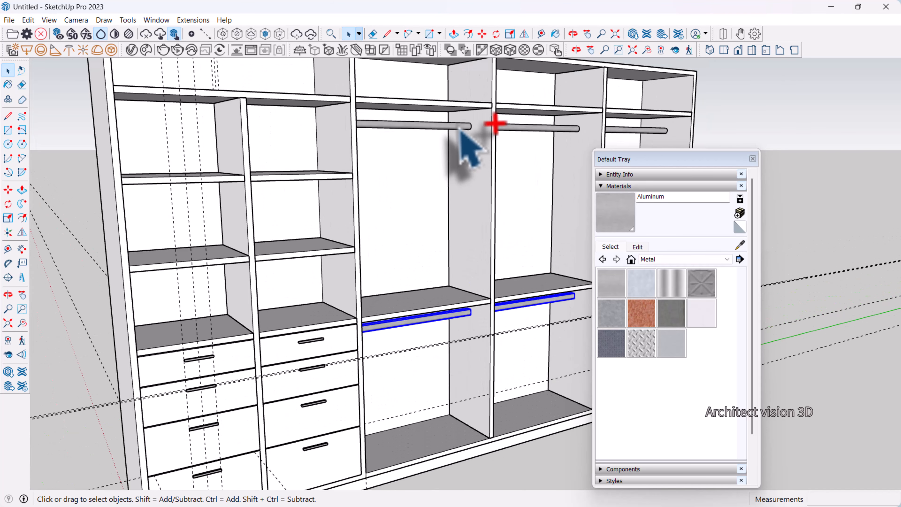
right_click(637, 138)
click(672, 235)
scroll(422, 137, down, 3)
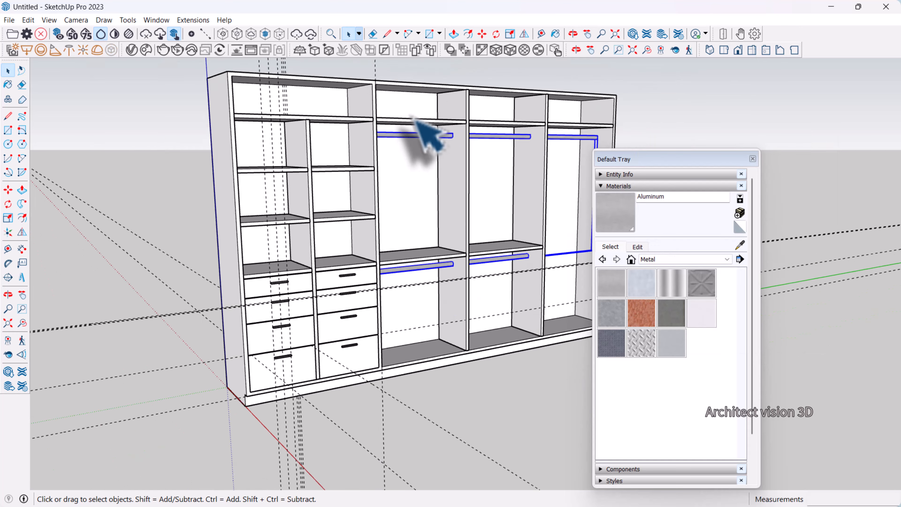
Group the bottom drawer and the third drawer of the first column, each with its own handle.
middle_drag(422, 137, 495, 213)
scroll(355, 312, up, 6)
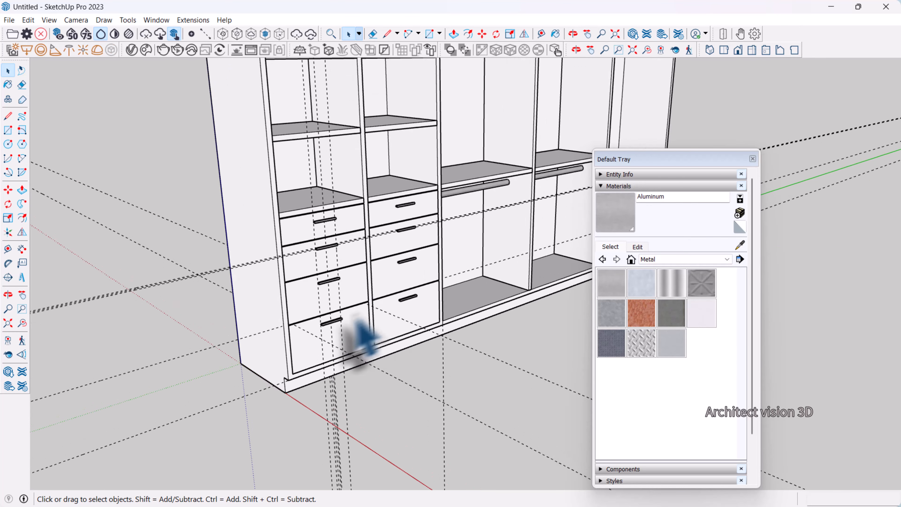
scroll(337, 336, up, 2)
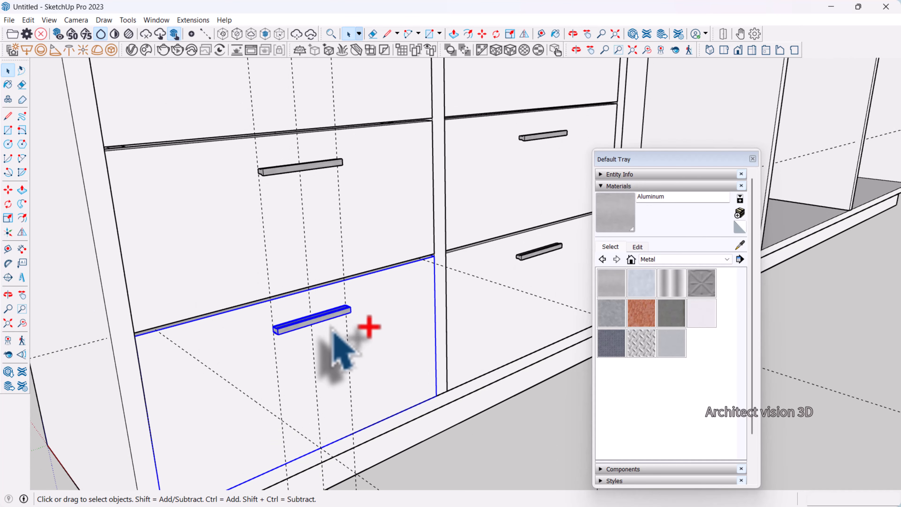
right_click(330, 326)
click(392, 192)
click(324, 178)
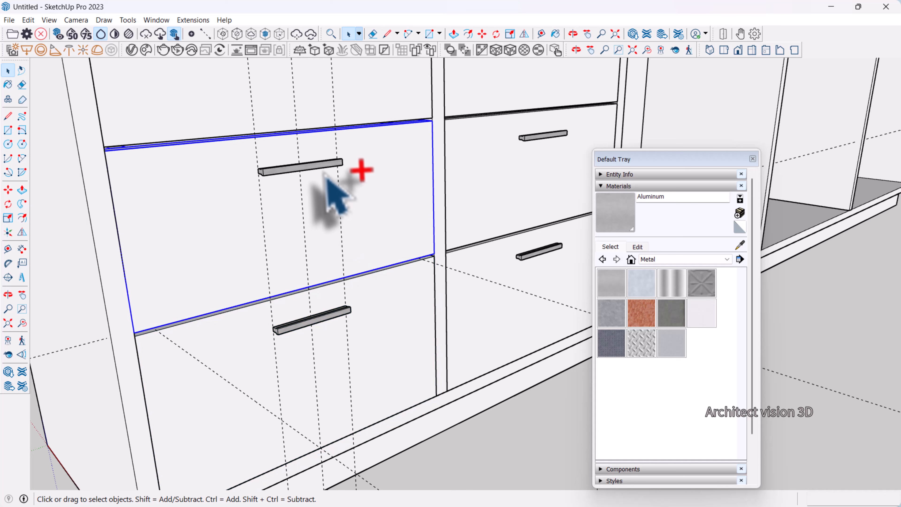
right_click(325, 172)
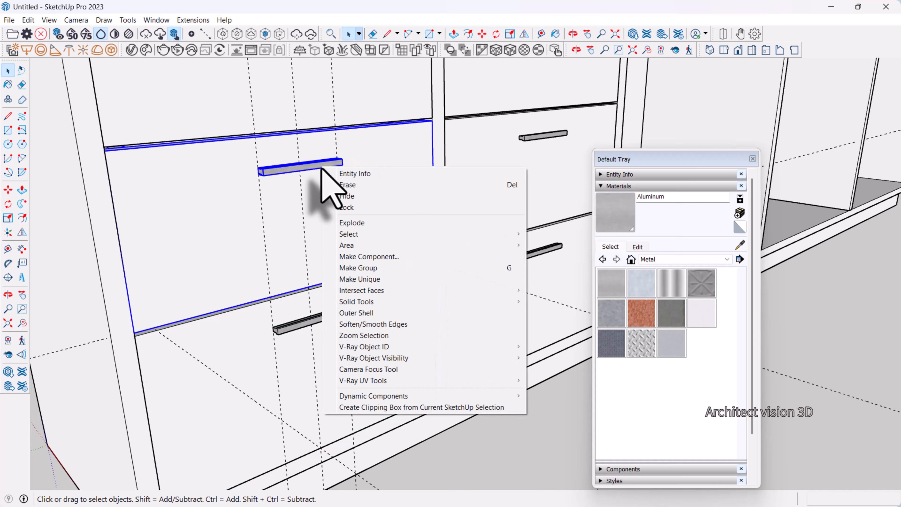
click(379, 268)
Group the second drawer and the top drawer of the first column, each with its own handle.
scroll(362, 321, down, 3)
scroll(408, 256, up, 5)
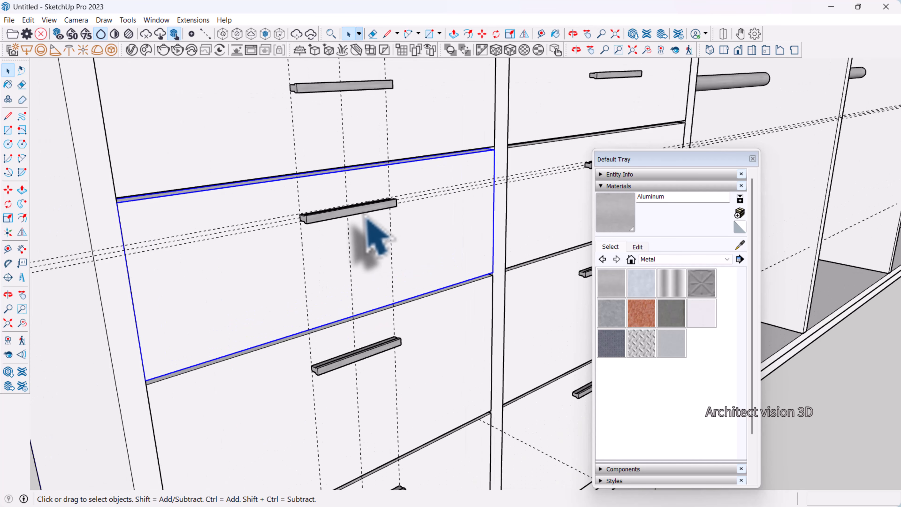
right_click(371, 213)
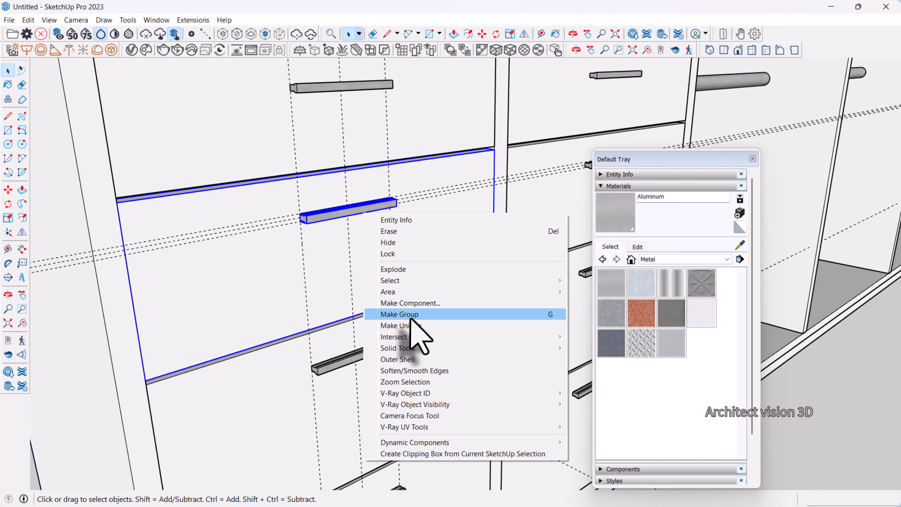
click(420, 312)
scroll(393, 250, down, 2)
scroll(412, 192, up, 3)
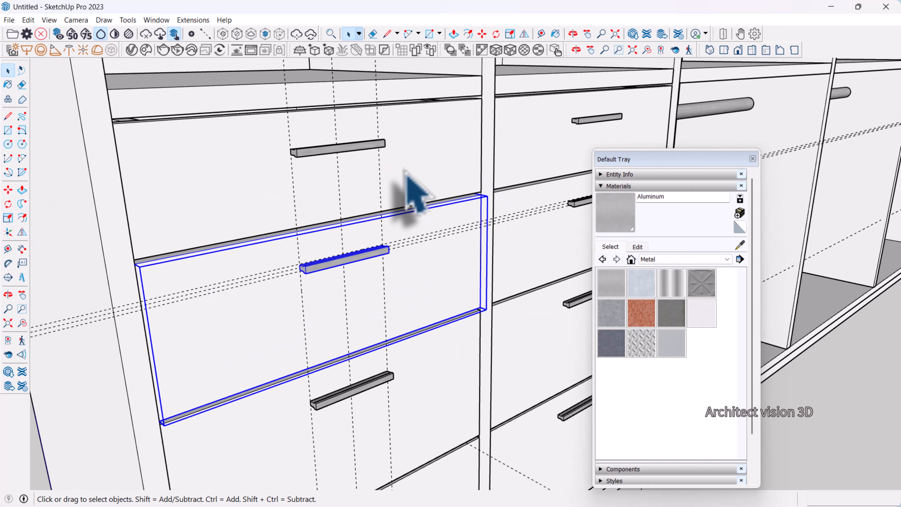
right_click(368, 154)
click(428, 249)
Delete the drawers and their handles from the second drawer column.
scroll(288, 188, down, 3)
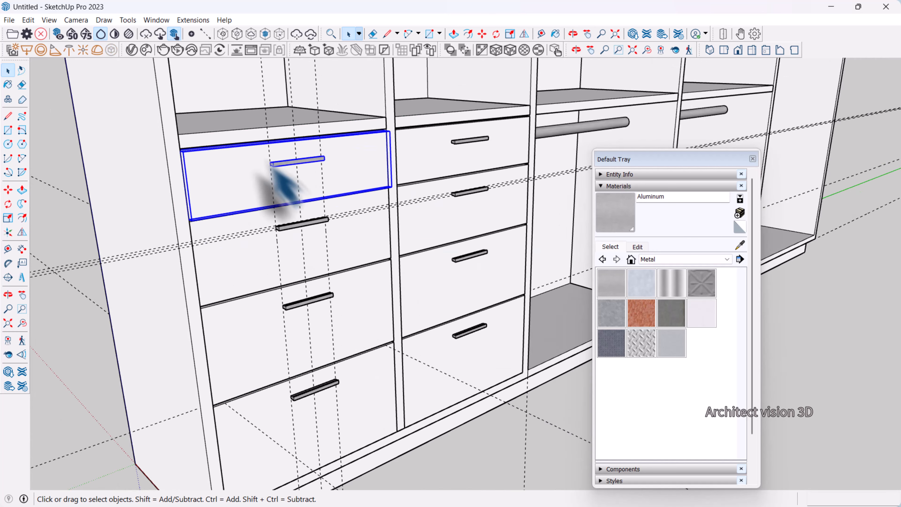
scroll(431, 301, up, 2)
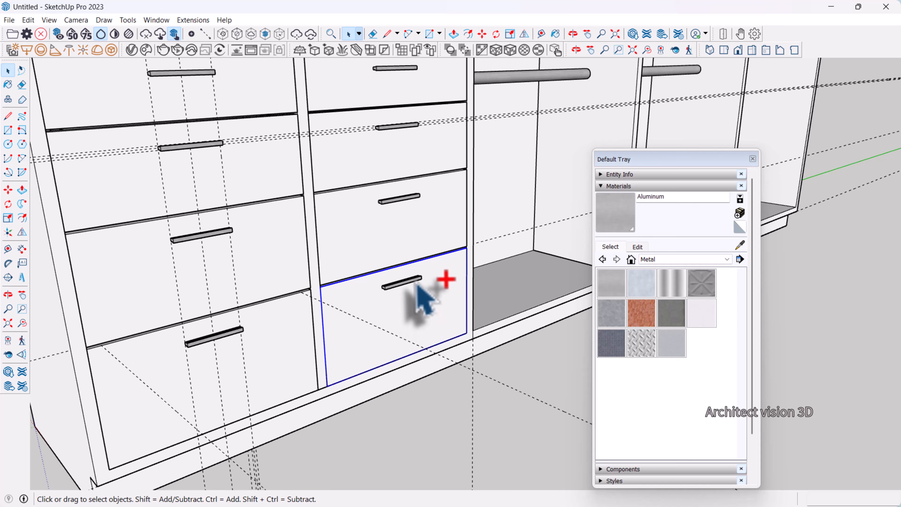
key(Delete)
click(422, 238)
key(Delete)
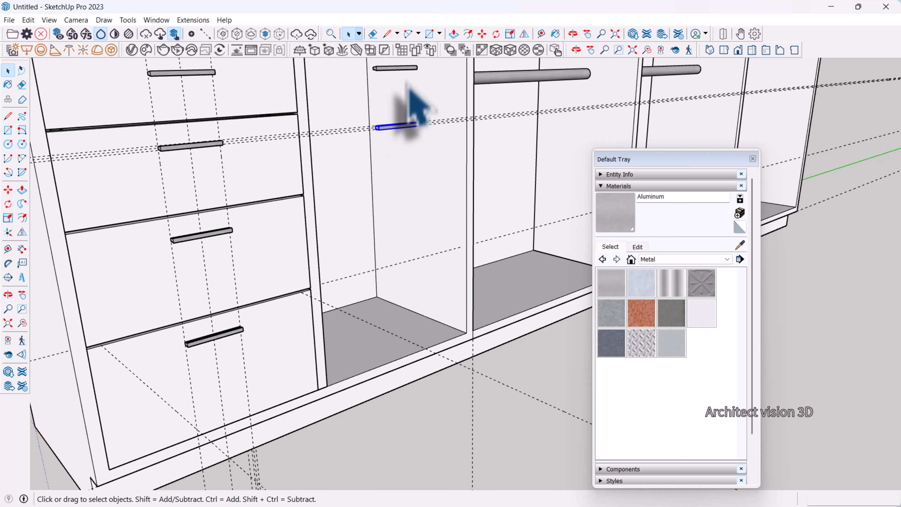
key(Delete)
Erase the leftover handle and the guide lines crossing the emptied second column.
scroll(426, 185, up, 3)
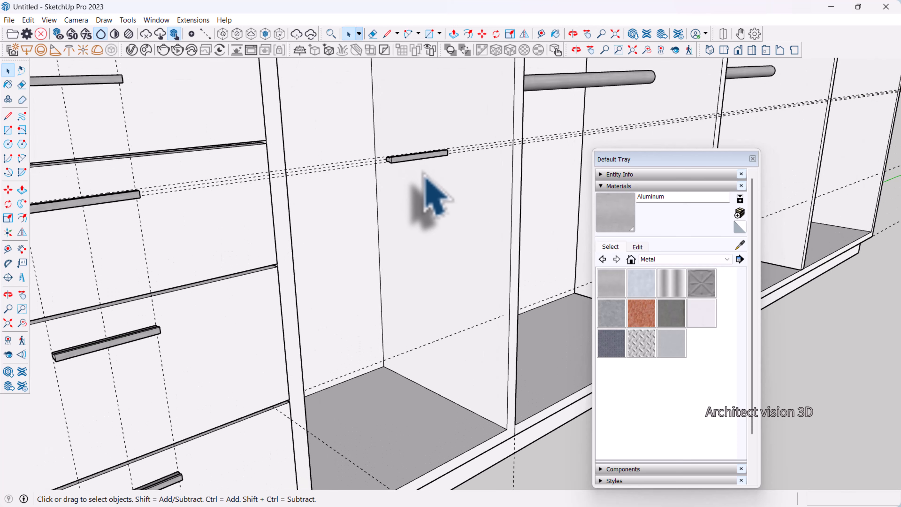
key(e)
click(417, 158)
drag(421, 166, 423, 152)
click(458, 332)
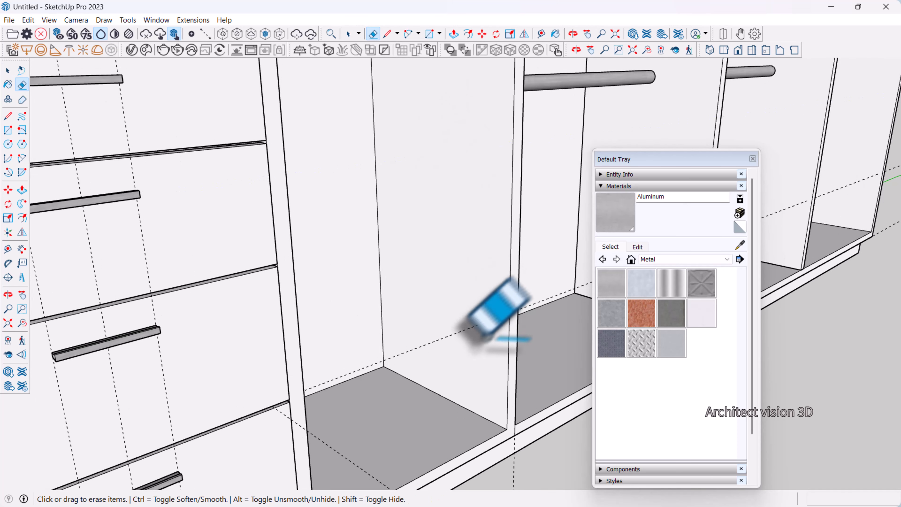
key(space)
Configure a slider joint for the grouped bottom drawer, with its axis along the bottom edge of the cabinet's outer side.
scroll(465, 259, down, 2)
scroll(369, 378, down, 3)
scroll(422, 346, up, 4)
click(422, 312)
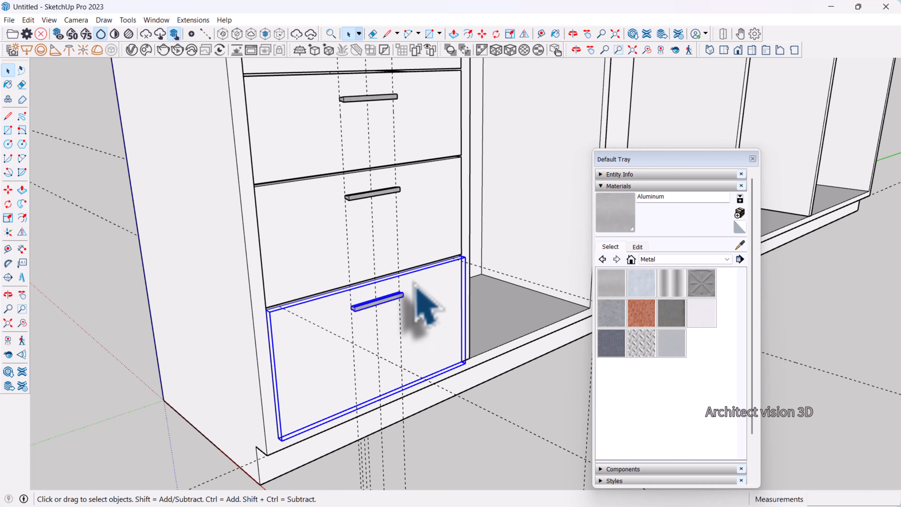
click(756, 35)
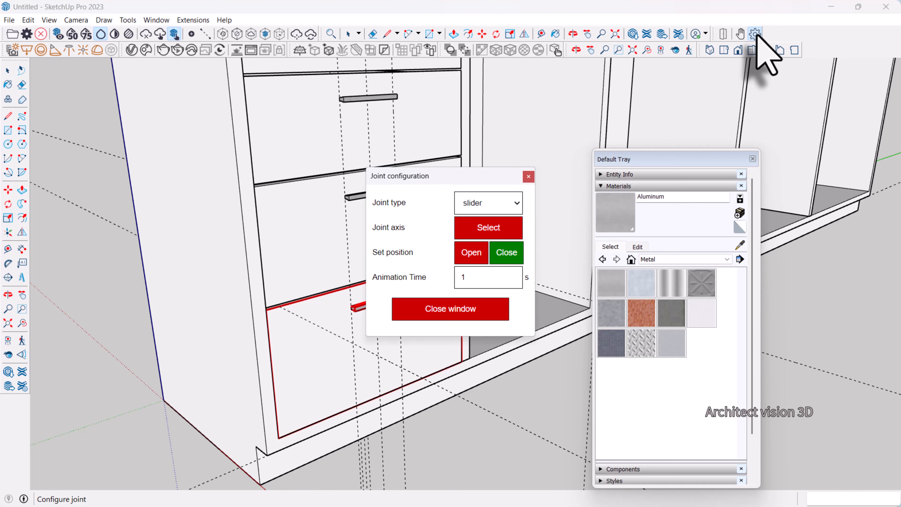
drag(481, 175, 652, 141)
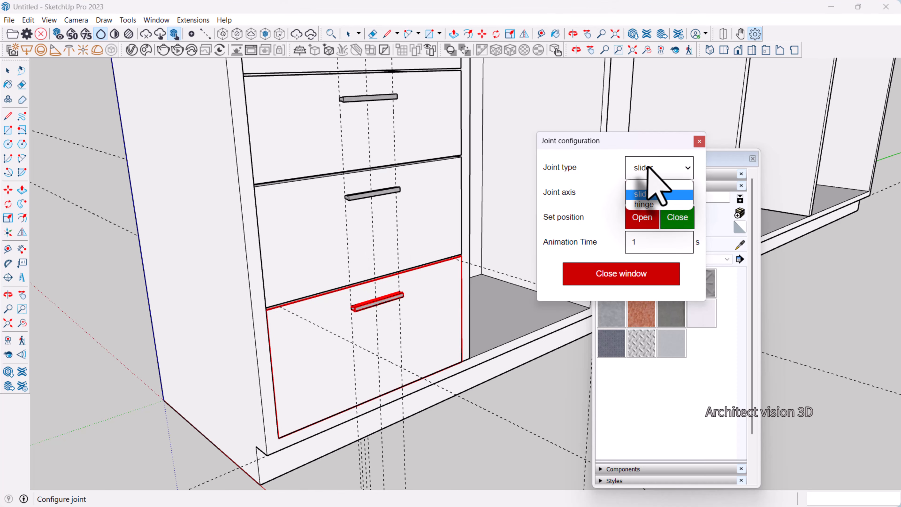
scroll(492, 265, down, 4)
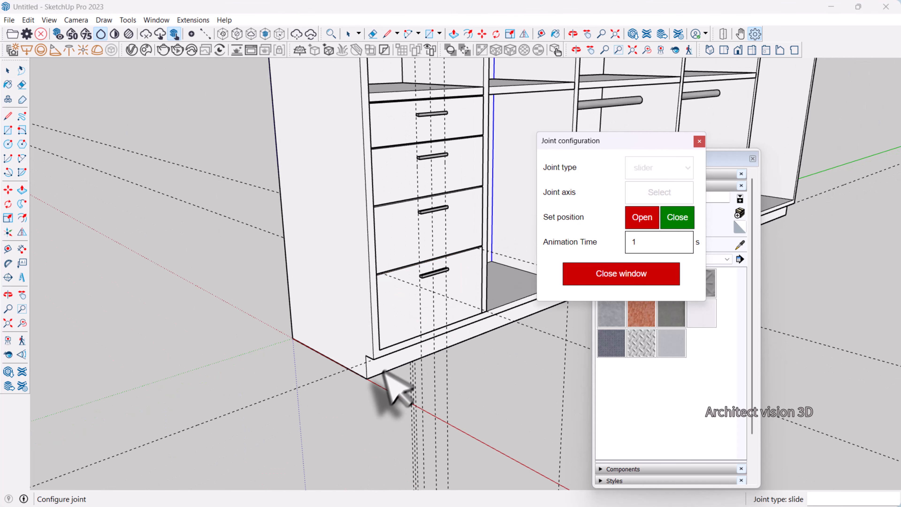
scroll(380, 371, up, 2)
click(345, 376)
scroll(252, 291, down, 3)
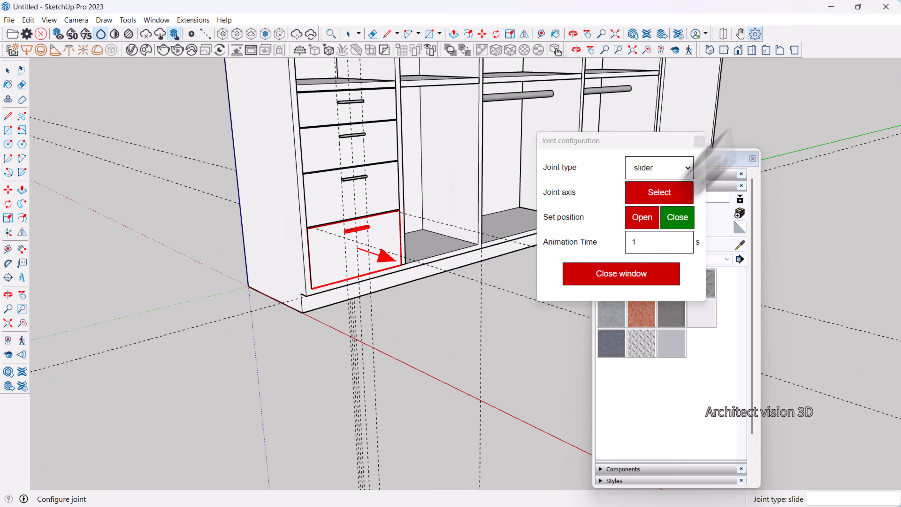
Pull the bottom drawer out along its slider axis and set that pulled-out position as open.
click(739, 34)
scroll(390, 248, up, 2)
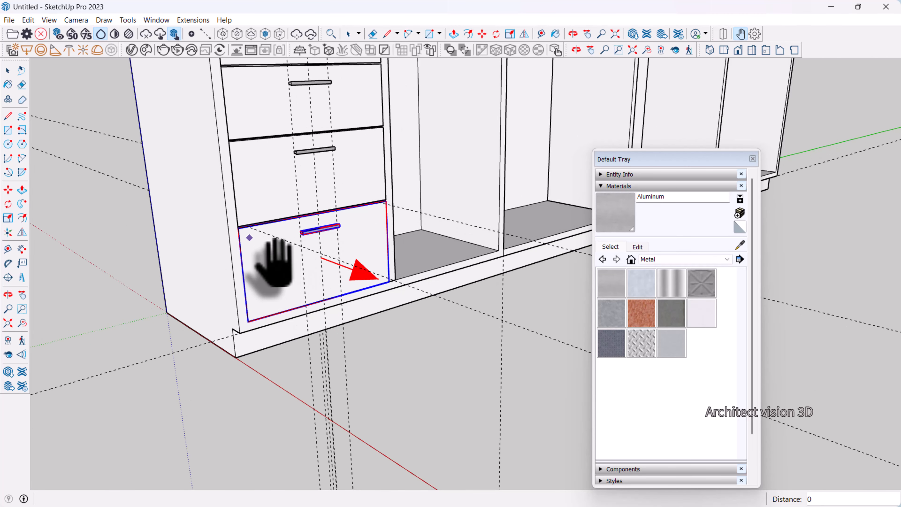
drag(273, 264, 337, 316)
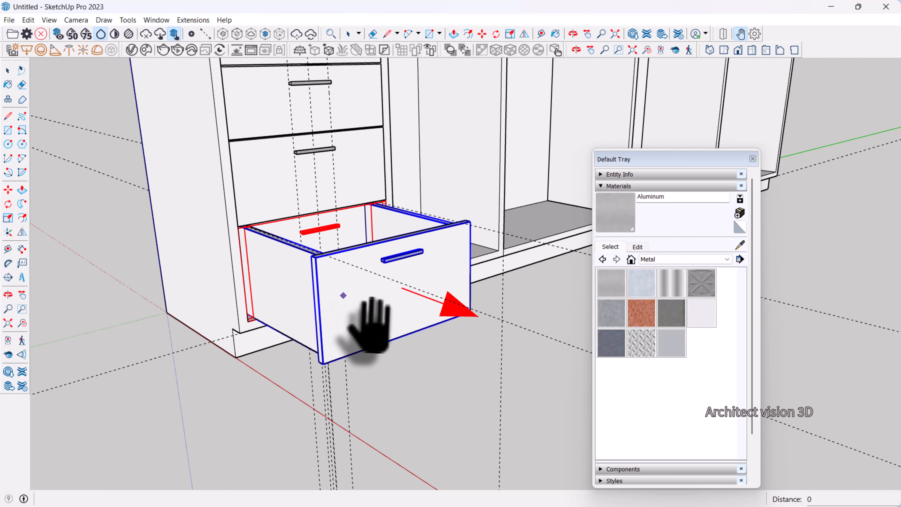
right_click(343, 295)
mouse_move(467, 279)
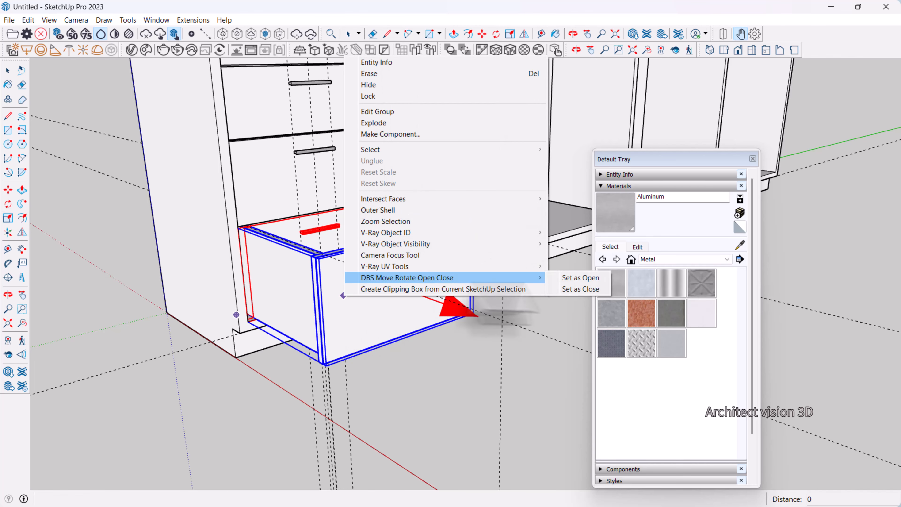
click(592, 281)
Push the bottom drawer back into the cabinet and set that position as closed.
scroll(461, 297, up, 4)
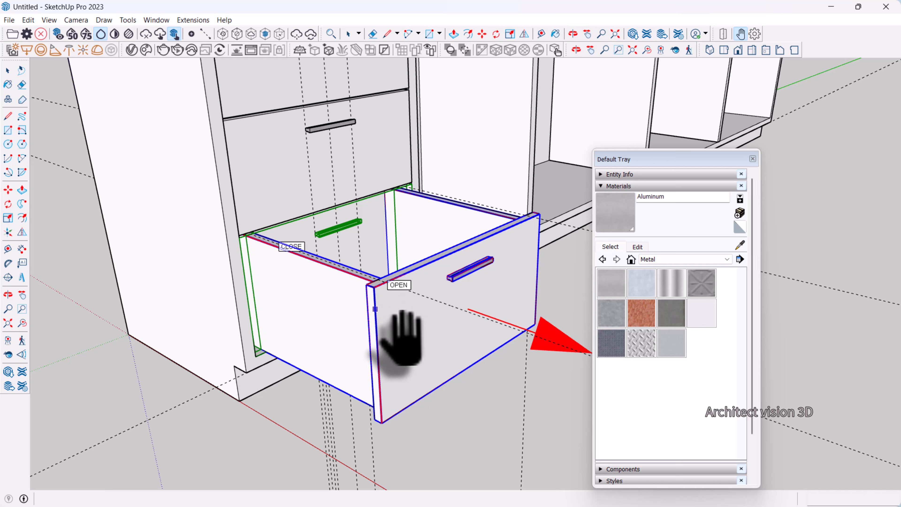
drag(381, 422, 255, 356)
right_click(278, 301)
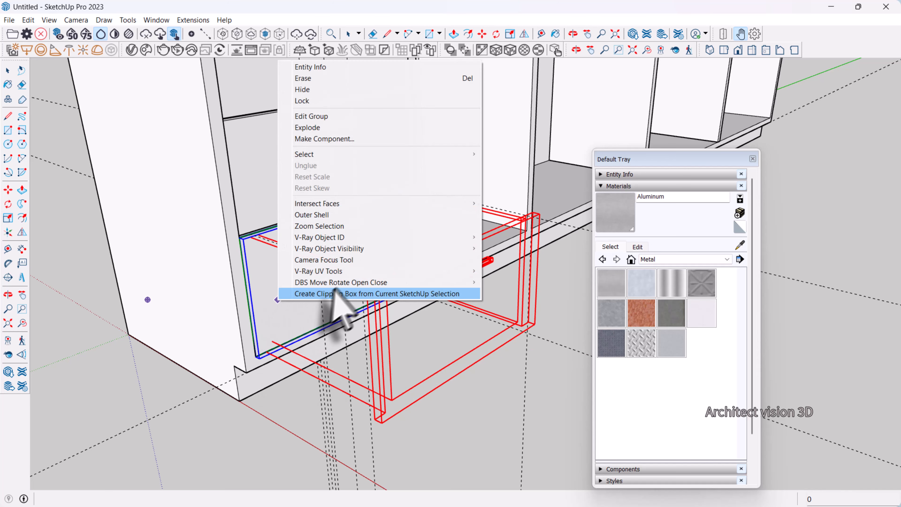
mouse_move(352, 282)
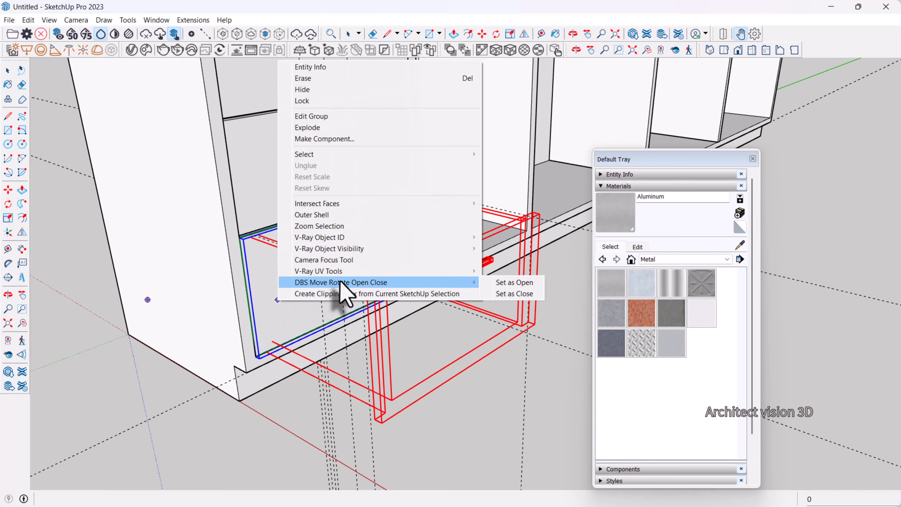
click(514, 293)
Test the bottom drawer's animation by sliding it open and closed, leaving it open.
click(723, 34)
click(408, 273)
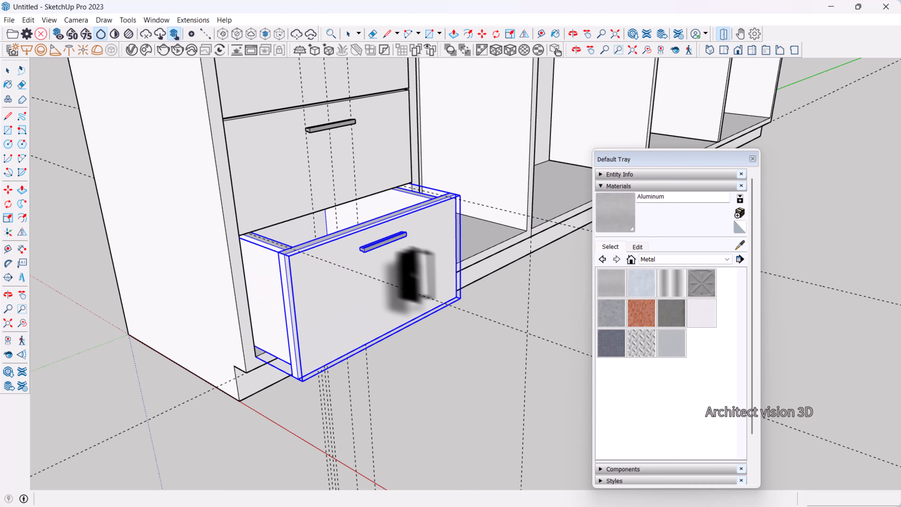
click(483, 286)
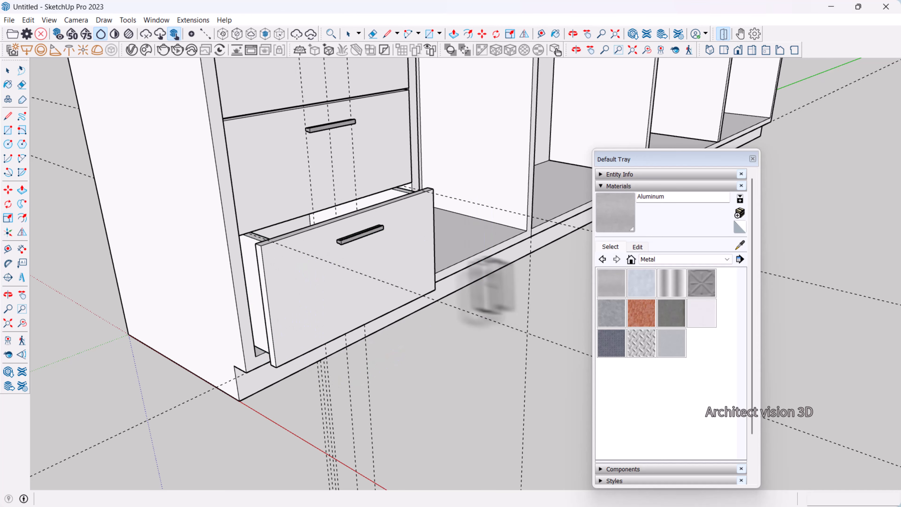
click(427, 268)
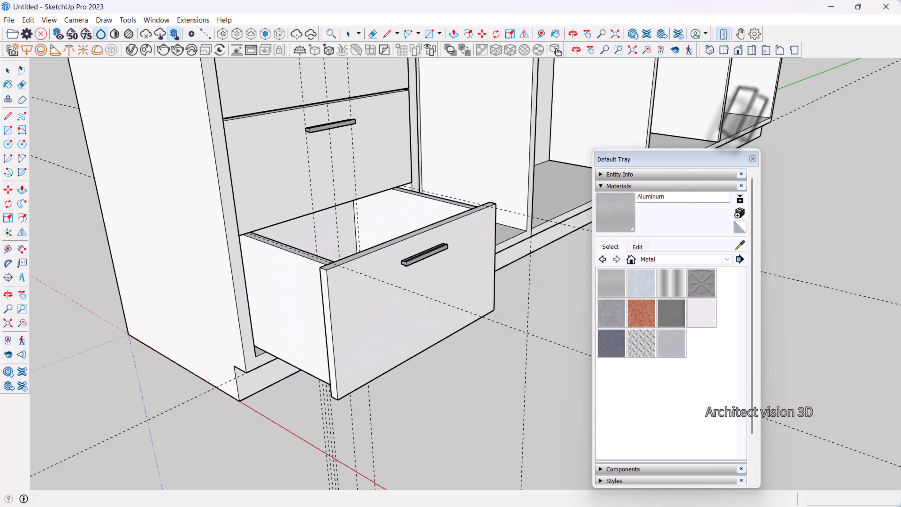
Configure a slider joint for the second drawer from the bottom, with its axis along the bottom edge of the cabinet's outer side.
click(755, 34)
scroll(391, 284, down, 3)
scroll(321, 251, up, 5)
click(316, 246)
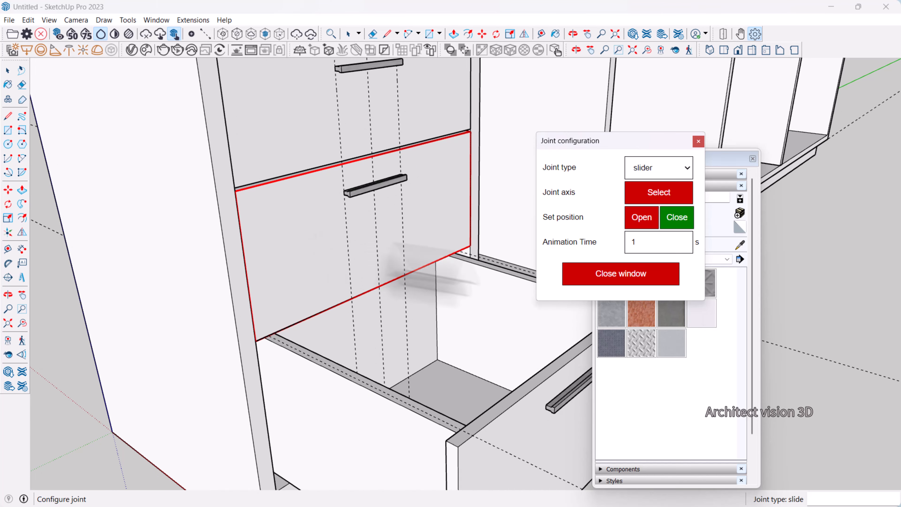
click(637, 198)
scroll(261, 422, down, 3)
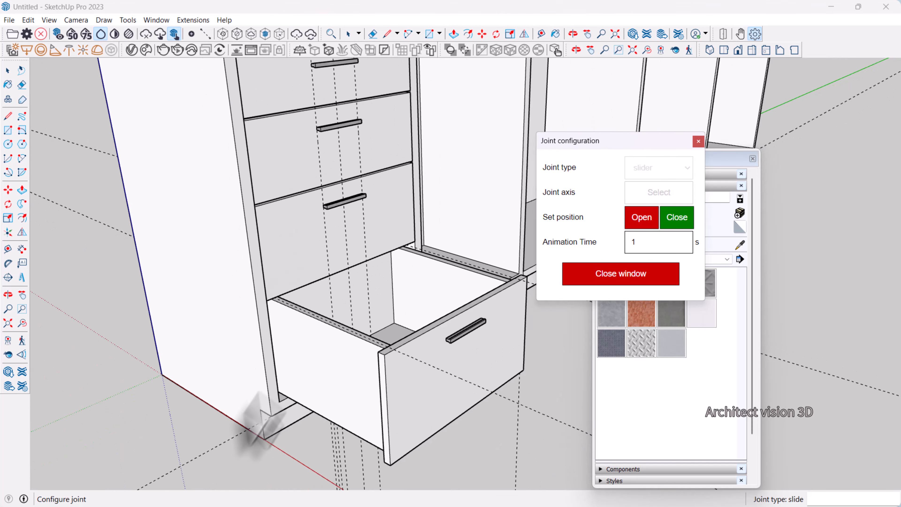
scroll(241, 446, up, 3)
click(237, 427)
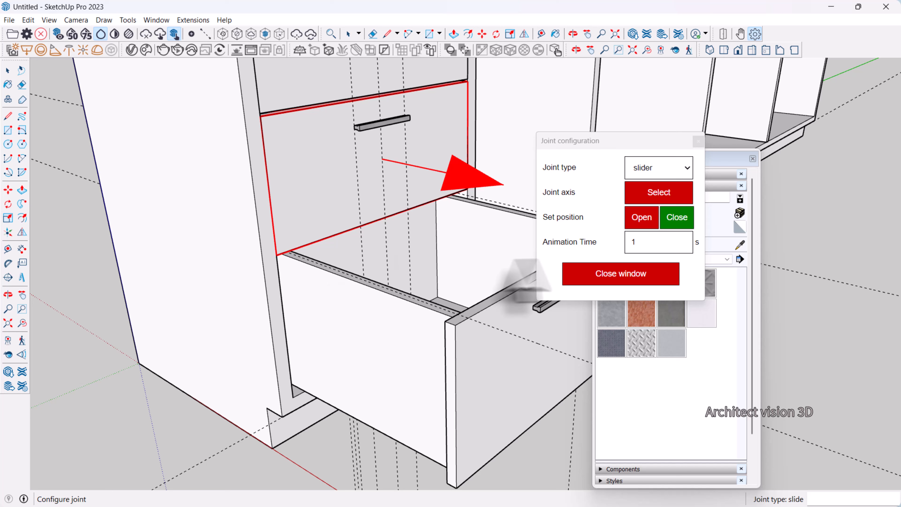
Pull the second drawer from the bottom out about 324 mm and set that position as open.
click(740, 34)
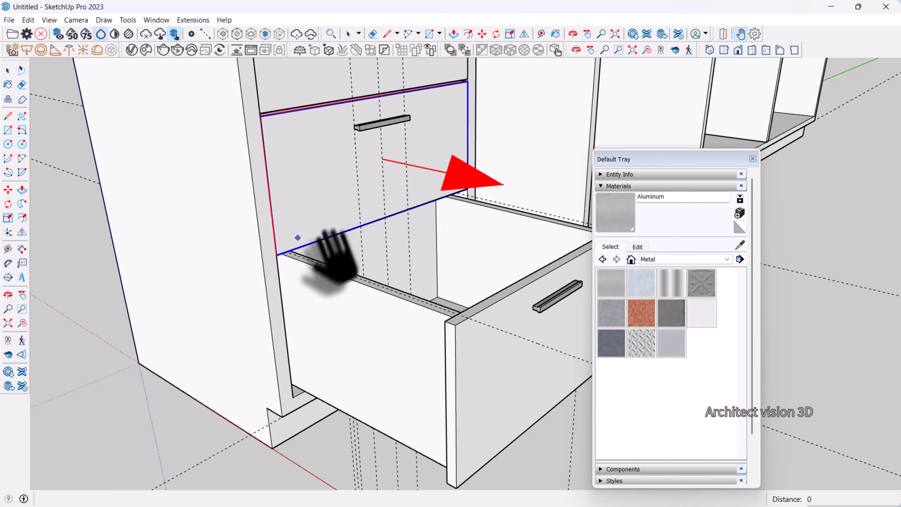
click(342, 302)
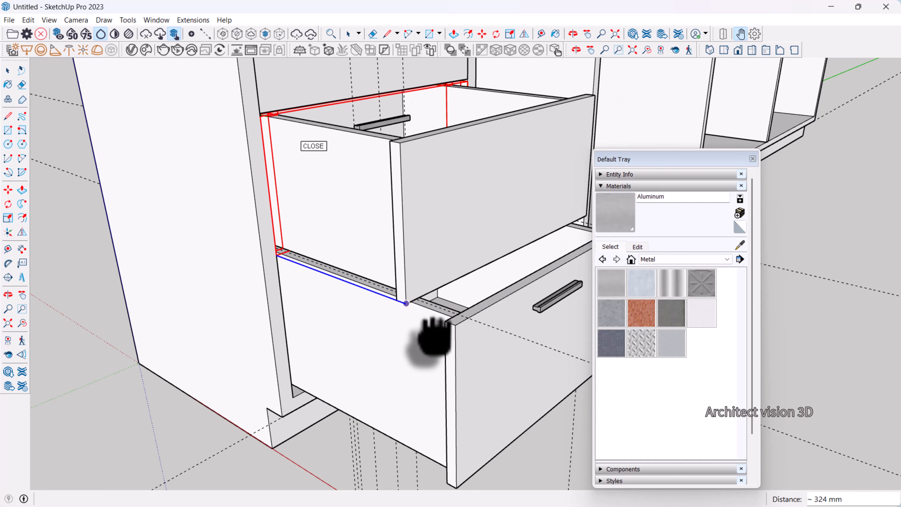
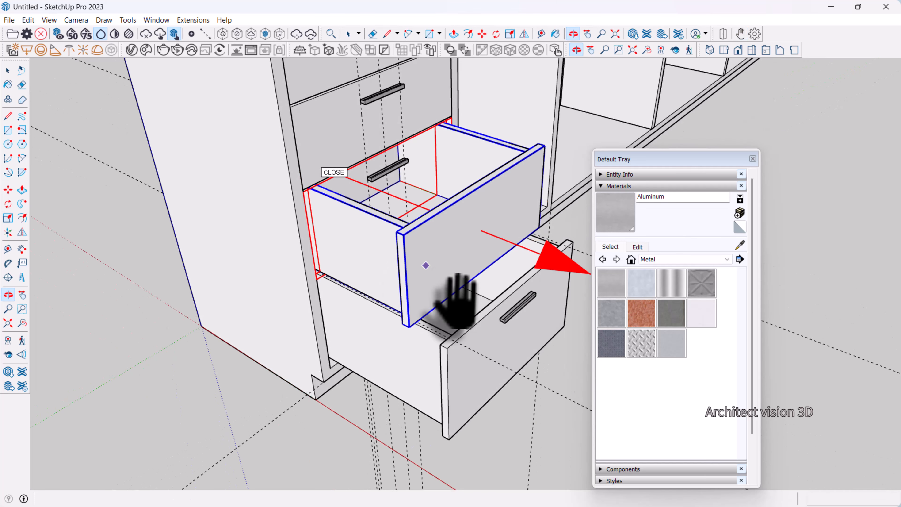
right_click(416, 258)
mouse_move(485, 476)
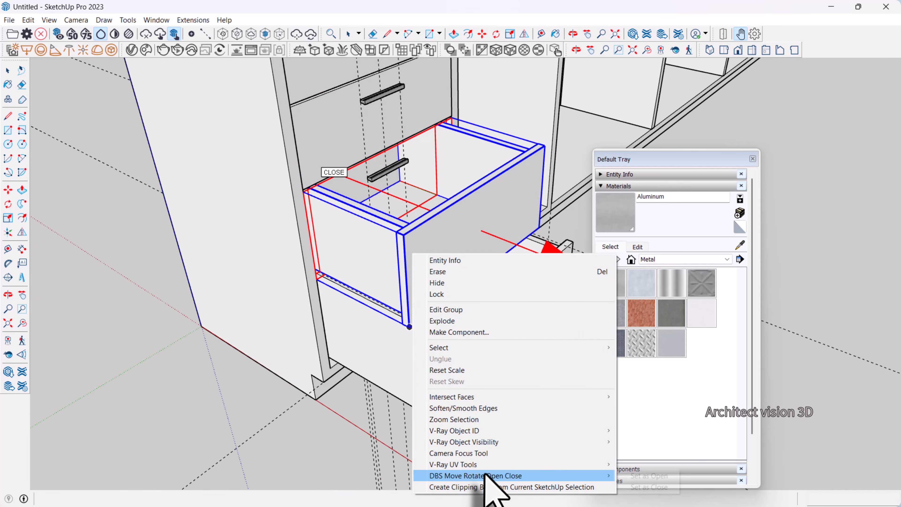
click(657, 486)
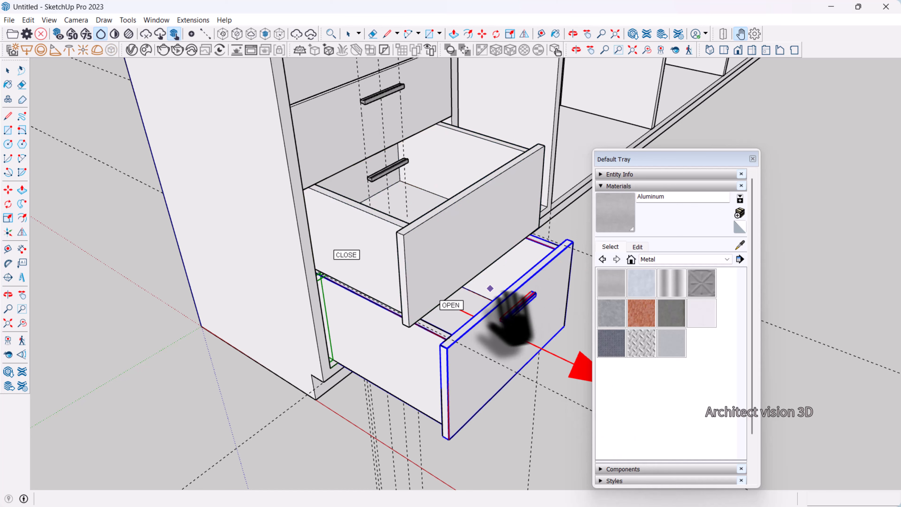
Set the second drawer's pushed-in position as closed and play its opening animation.
drag(433, 357, 349, 305)
scroll(350, 305, up, 2)
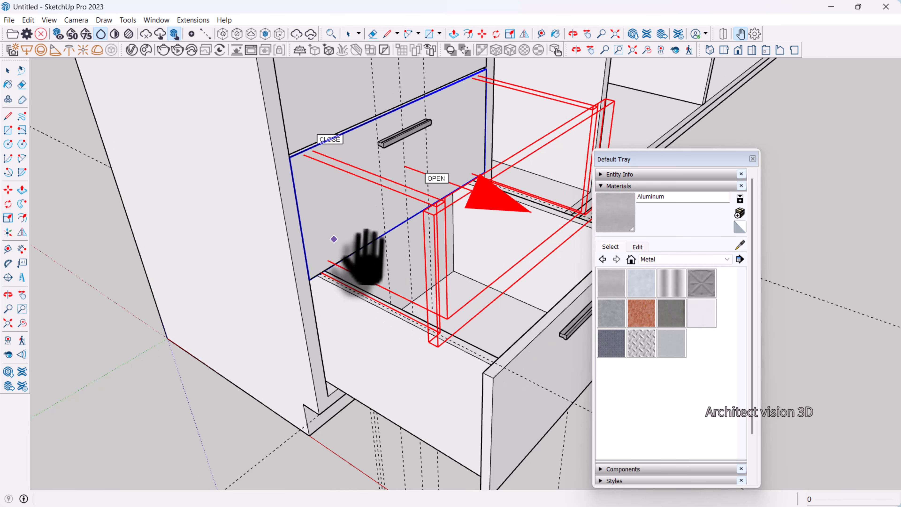
right_click(338, 227)
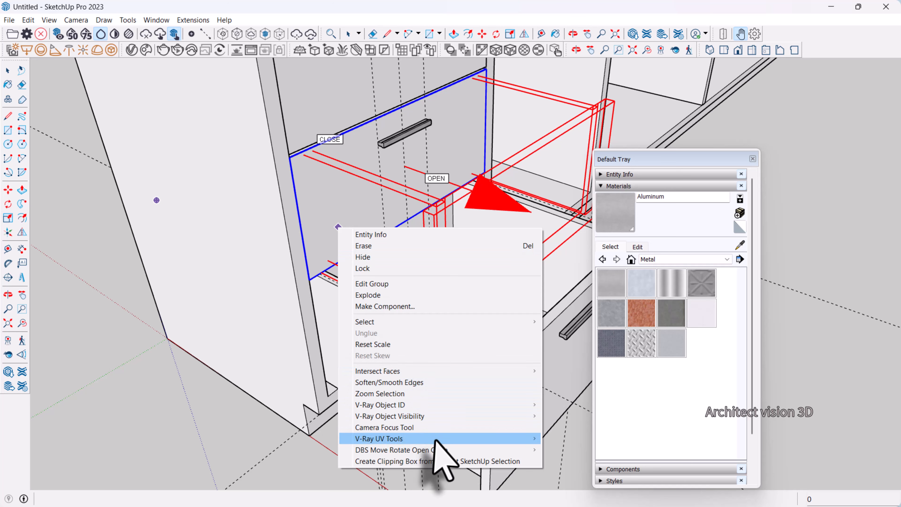
mouse_move(438, 450)
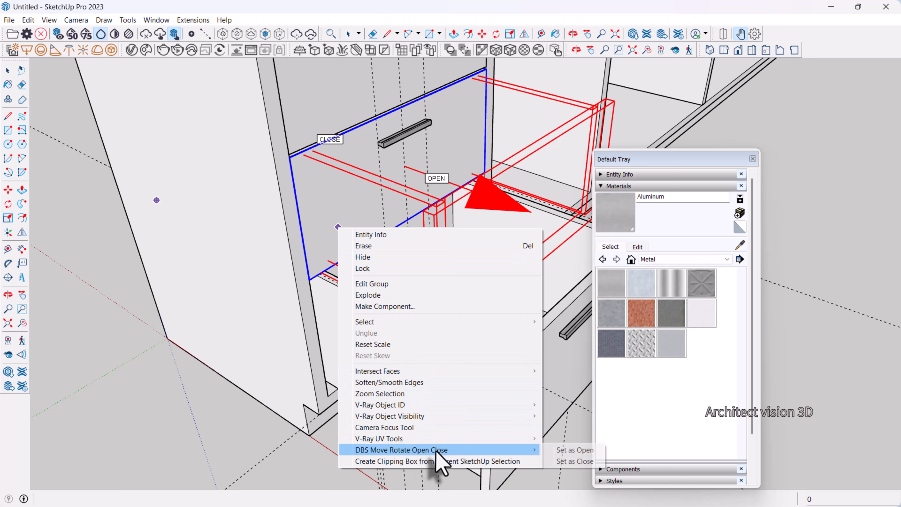
click(575, 460)
click(723, 34)
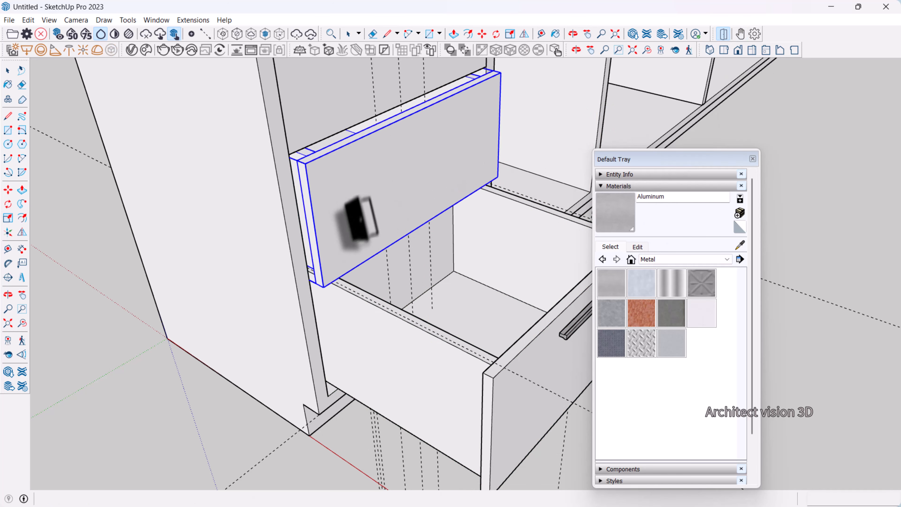
Configure a slider joint for the third drawer from the bottom, with its axis pointing straight out of the cabinet front.
scroll(413, 401, down, 3)
scroll(403, 294, up, 6)
scroll(395, 306, down, 3)
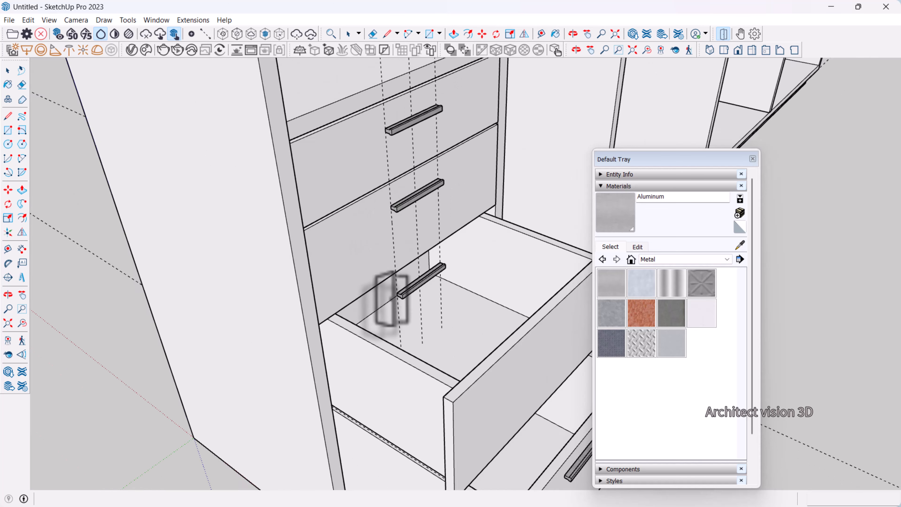
scroll(390, 300, up, 2)
key(space)
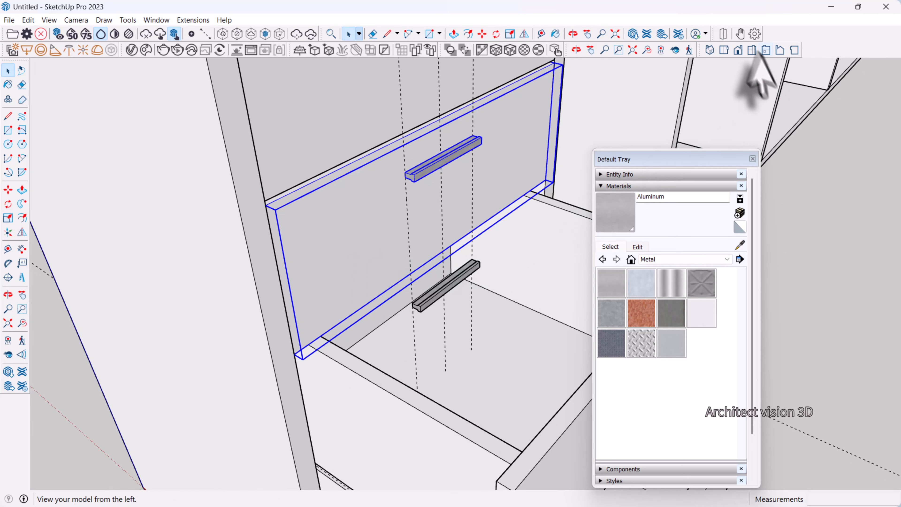
click(755, 34)
scroll(285, 186, down, 2)
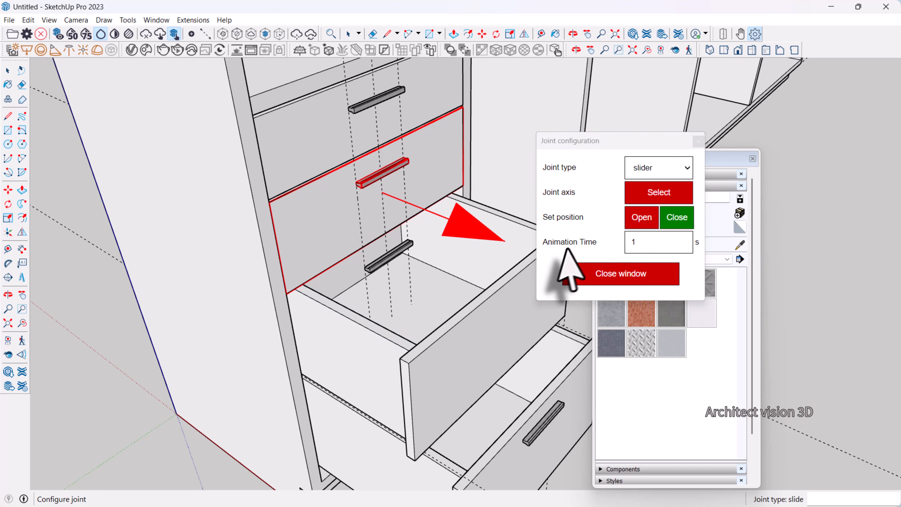
Pull the third drawer from the bottom out of the cabinet and set that position as open.
click(740, 34)
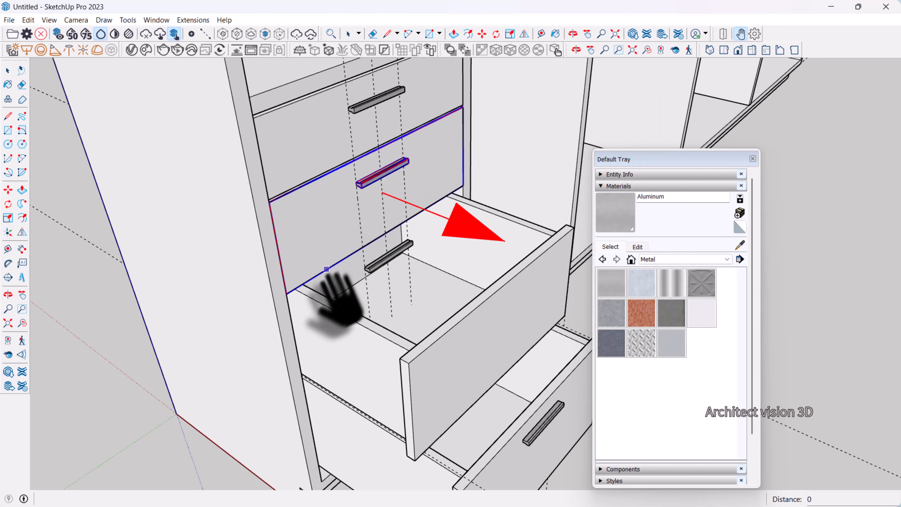
drag(314, 318, 376, 384)
scroll(426, 291, down, 2)
right_click(430, 266)
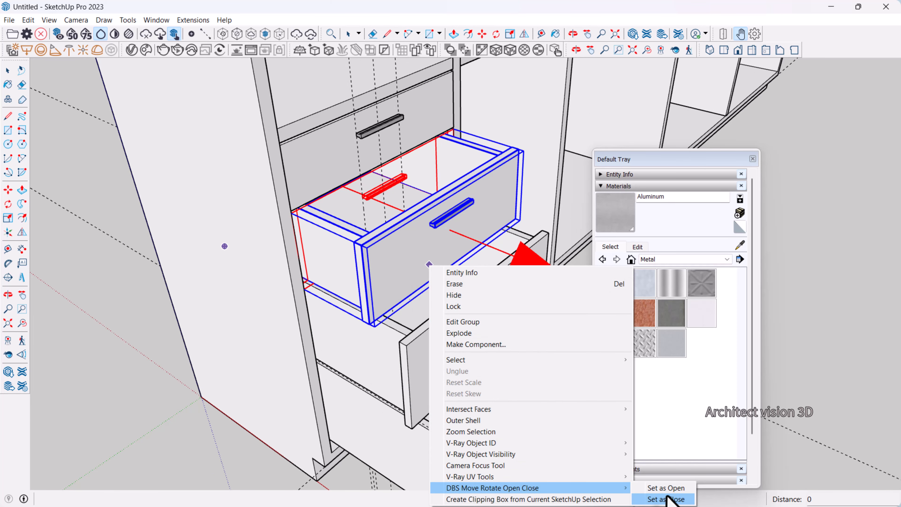
click(667, 487)
Set the third drawer's pushed-in position as closed and play its opening animation.
drag(432, 332, 336, 325)
scroll(330, 320, up, 2)
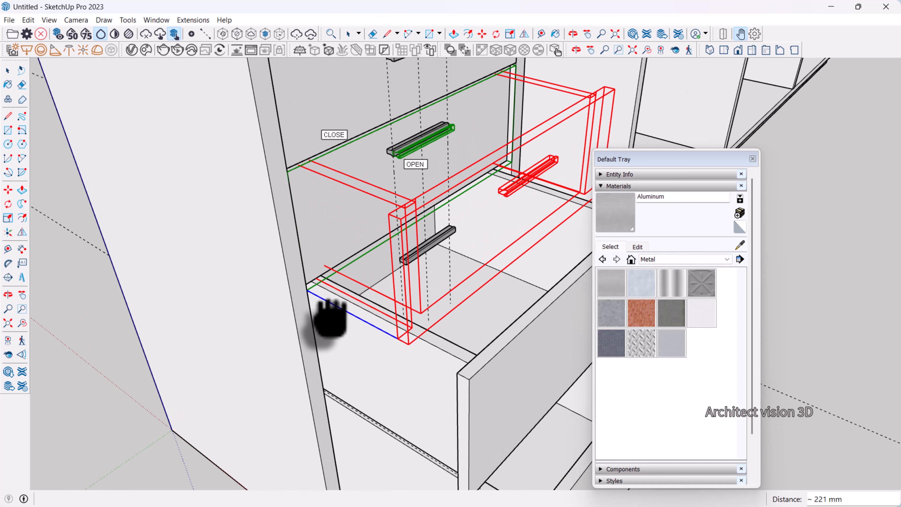
drag(333, 323, 352, 271)
right_click(327, 232)
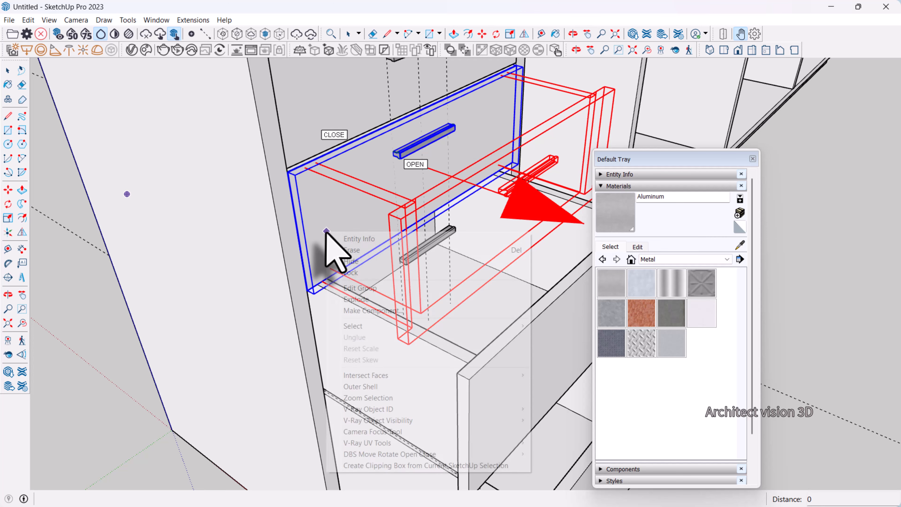
mouse_move(497, 454)
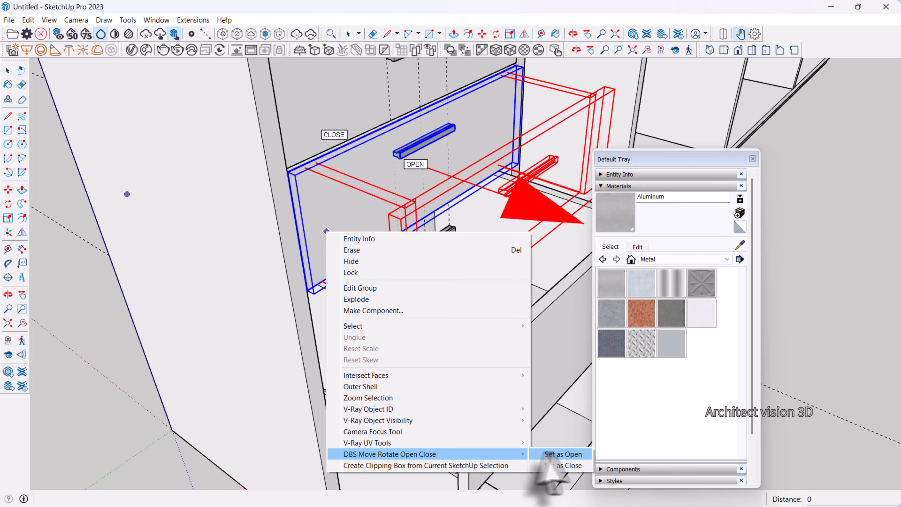
click(558, 462)
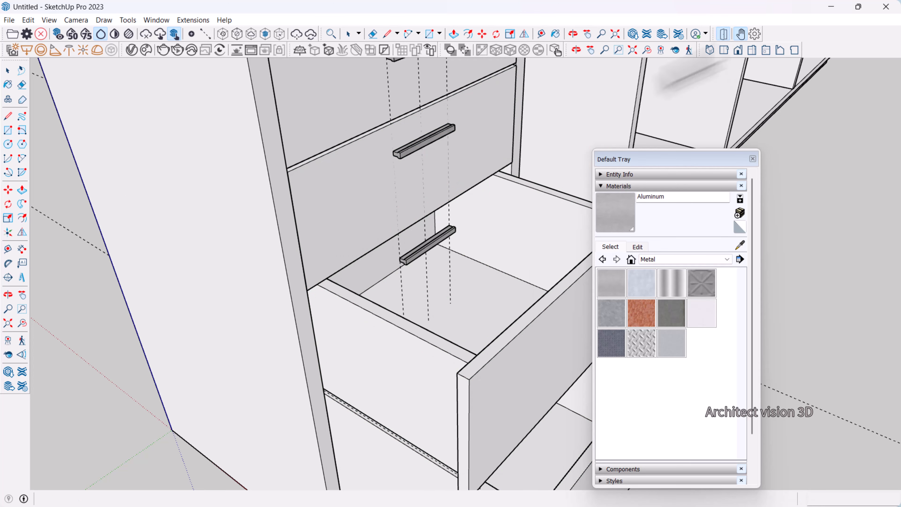
scroll(362, 369, down, 5)
scroll(376, 251, up, 5)
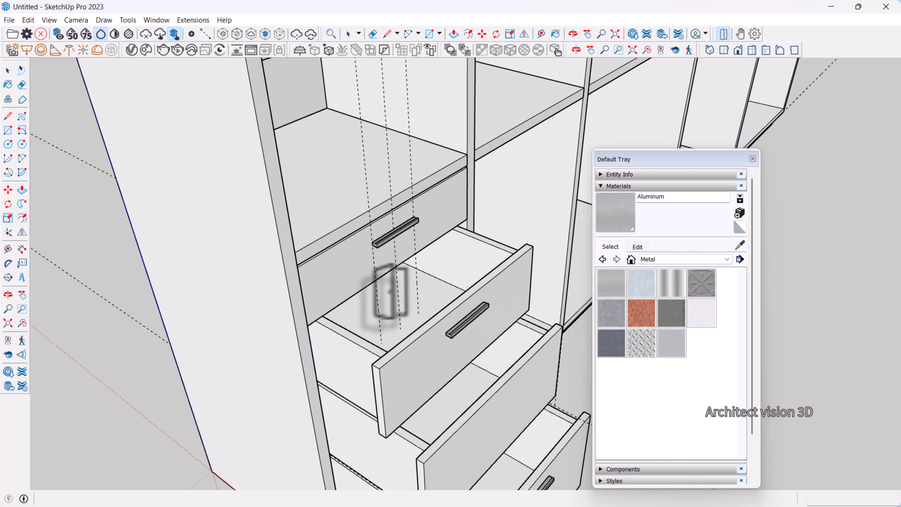
Configure a slider joint for the top drawer, with its axis along the upper side edge of the open drawer below.
key(space)
click(352, 282)
scroll(342, 270, down, 3)
scroll(332, 297, up, 3)
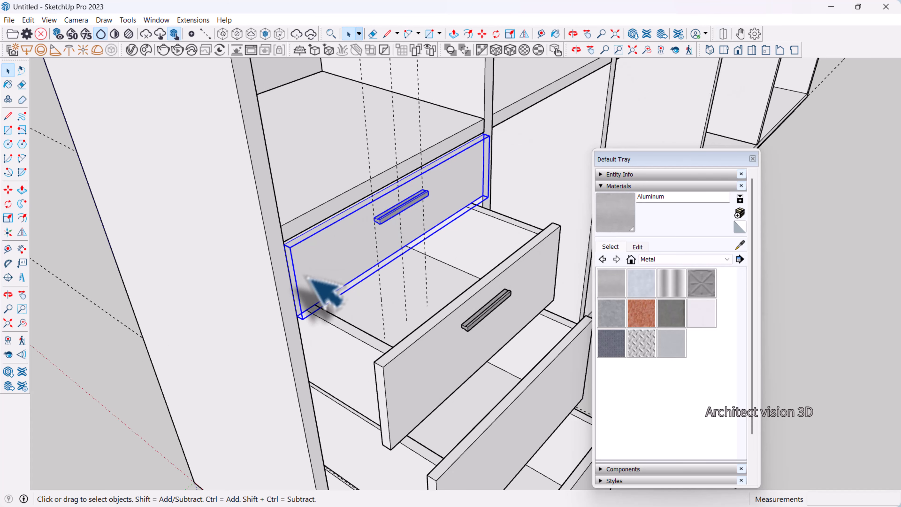
click(755, 34)
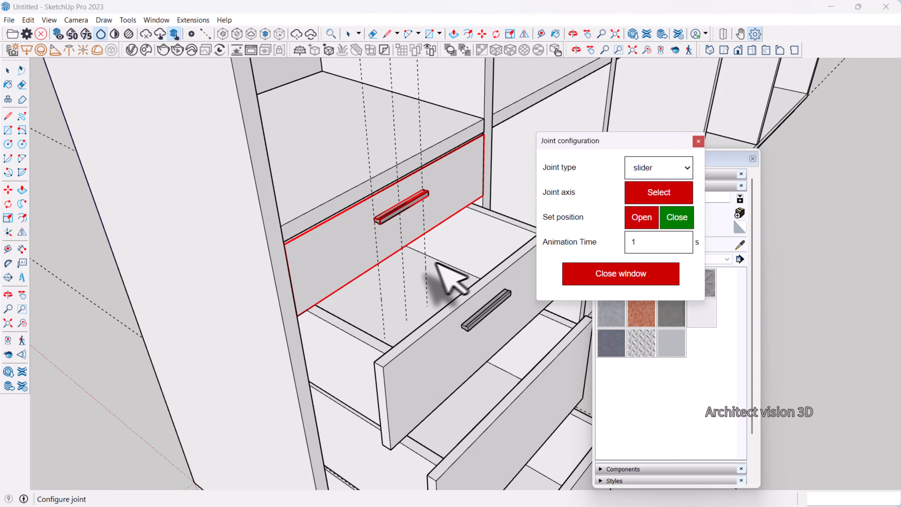
click(652, 192)
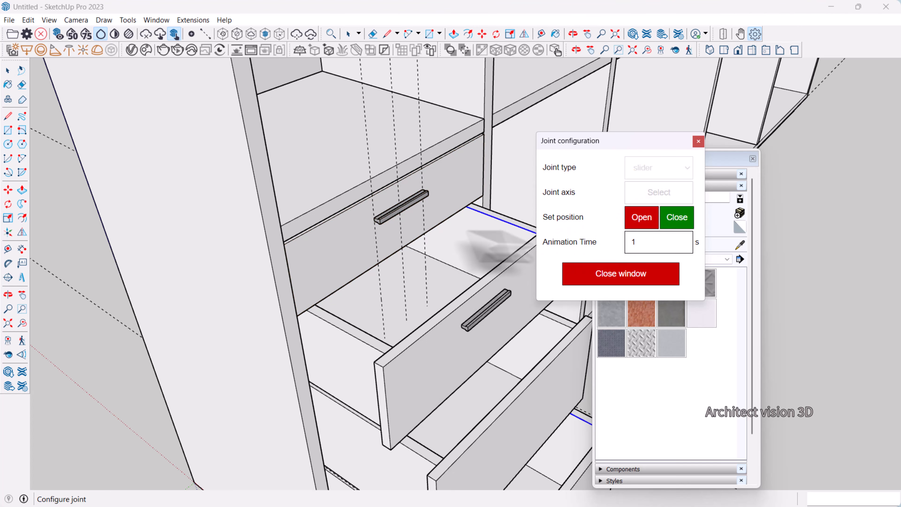
click(340, 334)
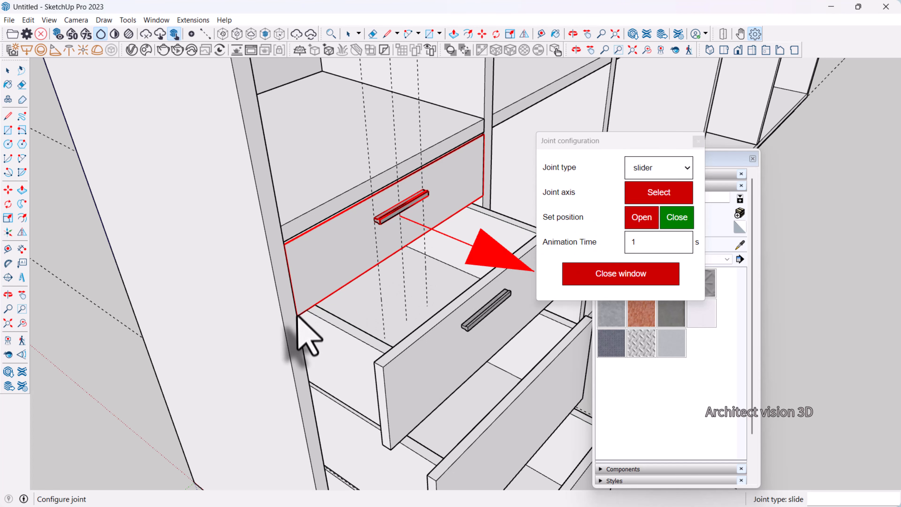
Pull the top drawer out of the cabinet and set that position as open.
click(739, 34)
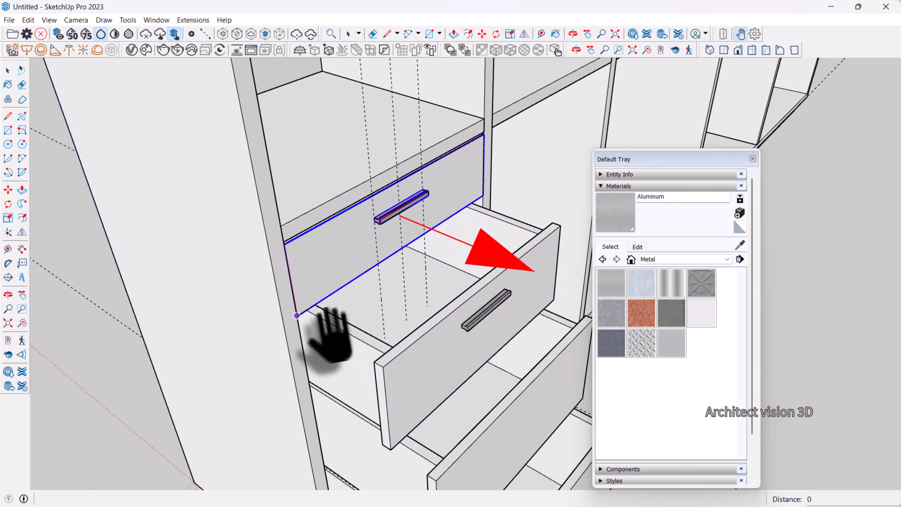
drag(322, 342, 381, 387)
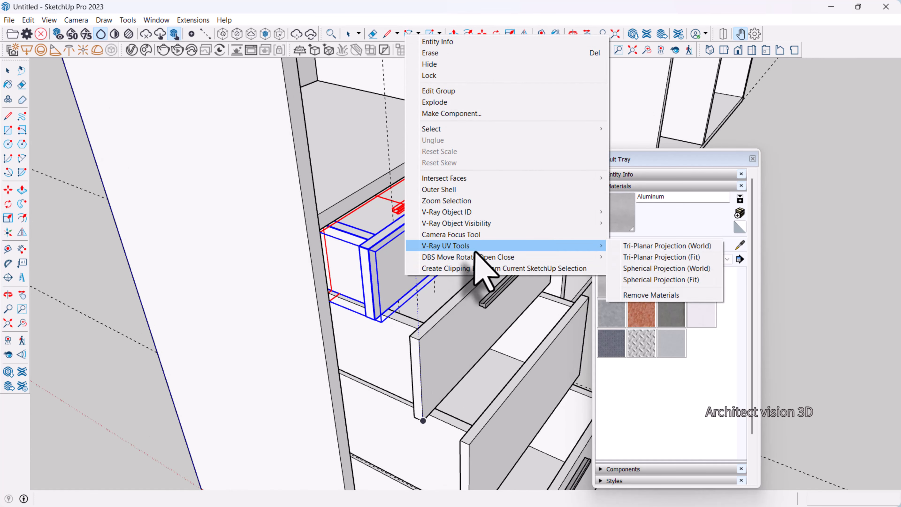
mouse_move(477, 260)
click(634, 257)
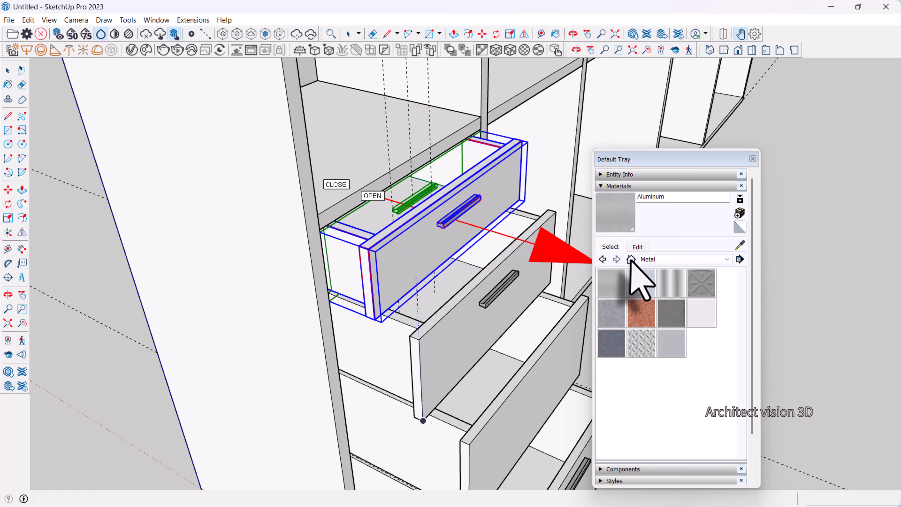
Set the top drawer's pushed-in position as closed and slide the open drawers shut.
click(379, 326)
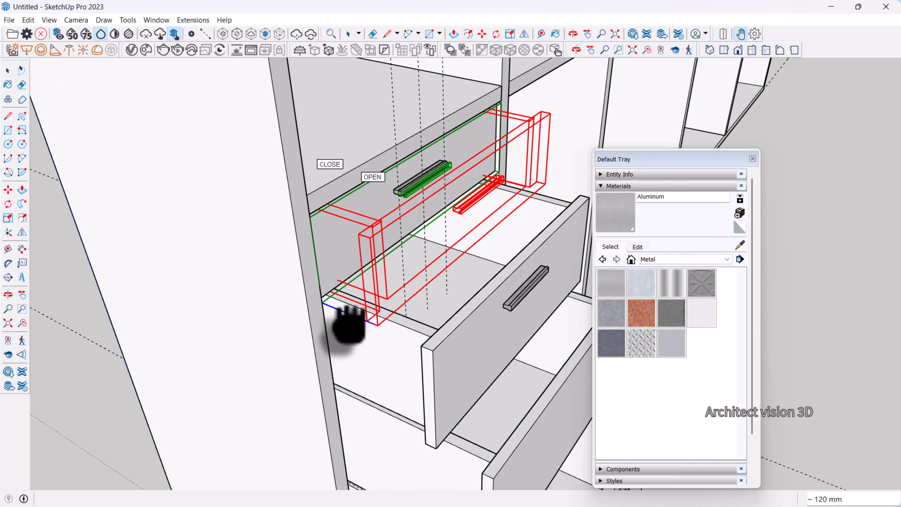
middle_drag(354, 320, 303, 316)
scroll(304, 316, up, 2)
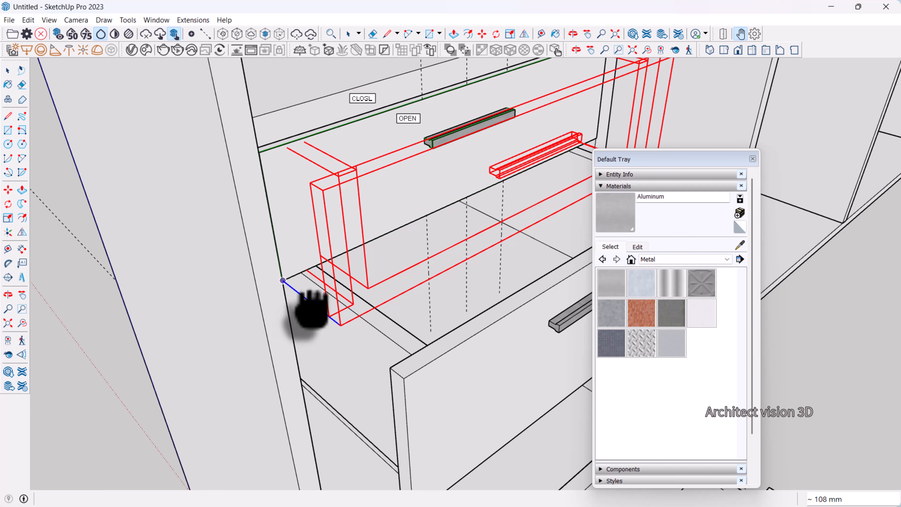
click(312, 311)
right_click(322, 220)
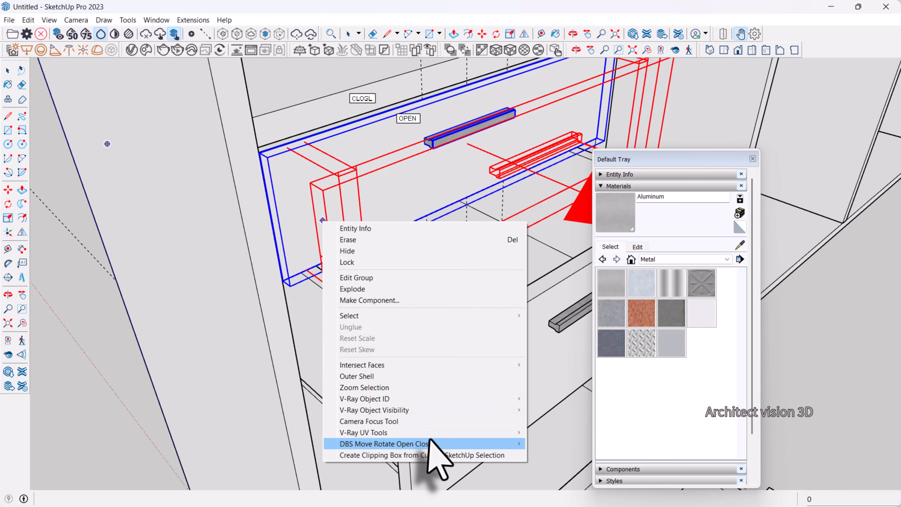
mouse_move(433, 446)
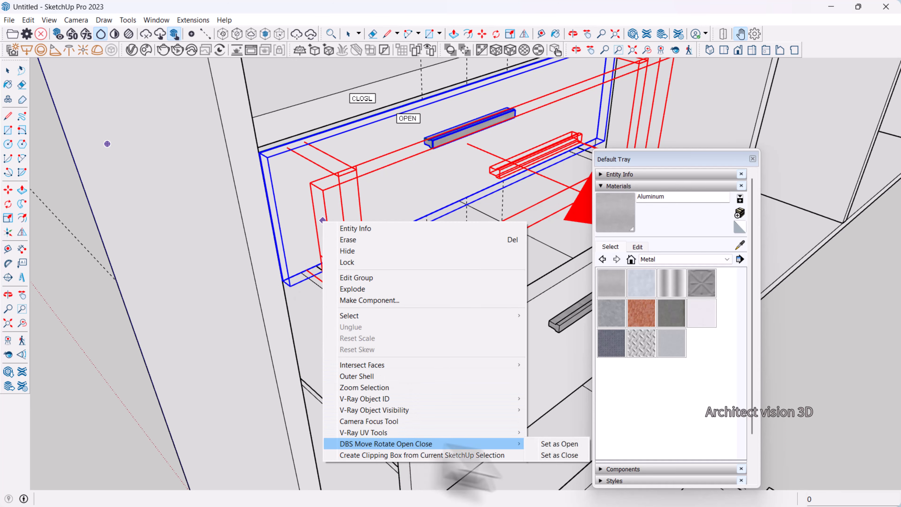
click(555, 455)
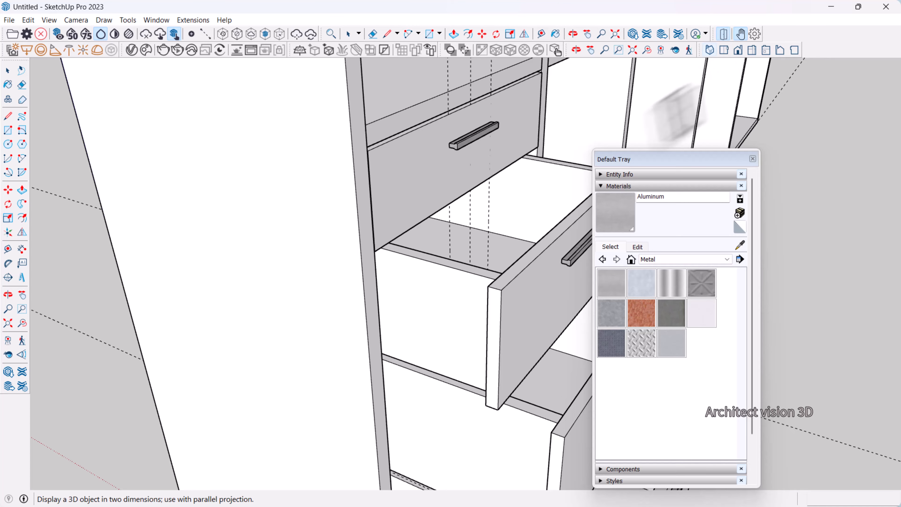
middle_drag(453, 201, 412, 352)
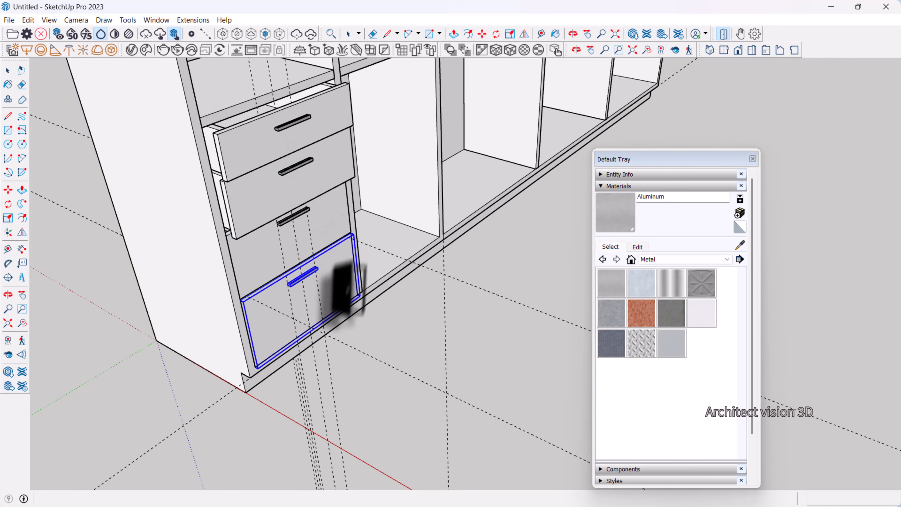
Copy all four drawers 585 mm sideways into the adjacent bay, using the bottom drawer's lower front corner as the base point.
key(space)
scroll(293, 282, up, 3)
scroll(356, 283, down, 3)
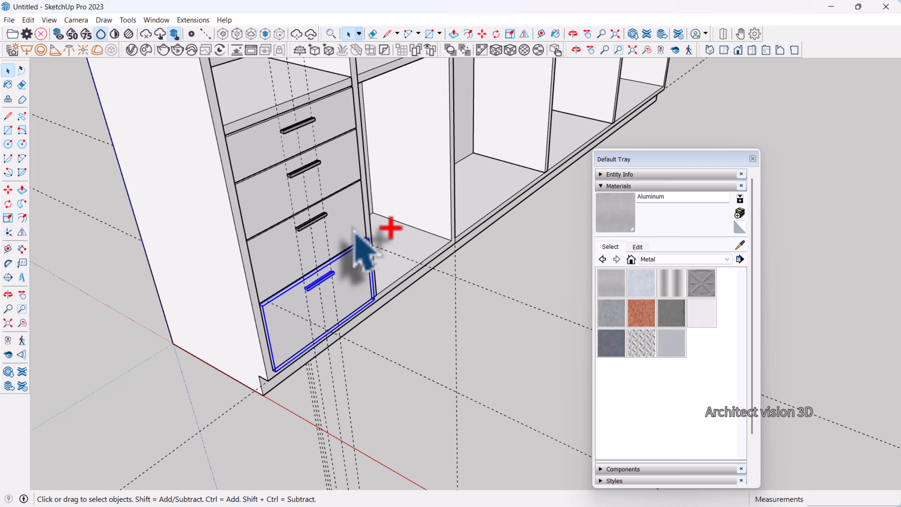
ctrl+click(339, 161)
ctrl+click(322, 116)
scroll(275, 391, up, 3)
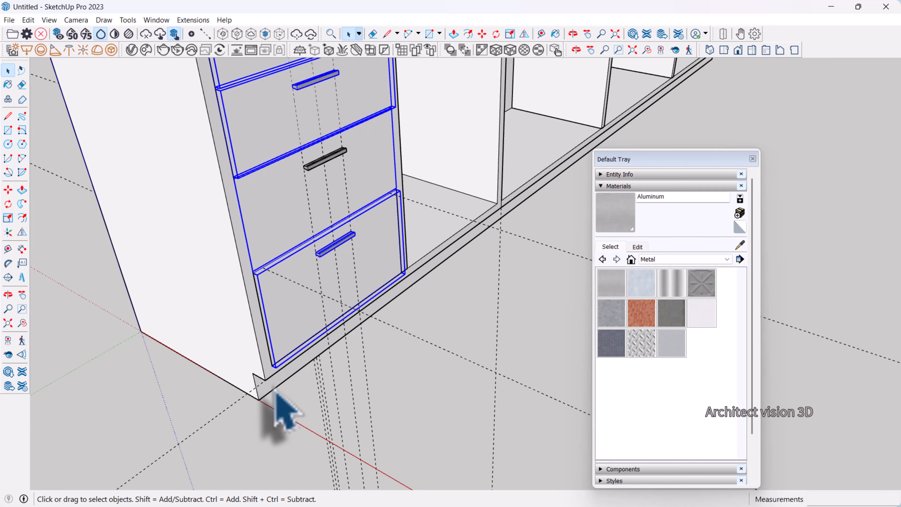
key(m)
scroll(259, 376, up, 4)
key(ctrl)
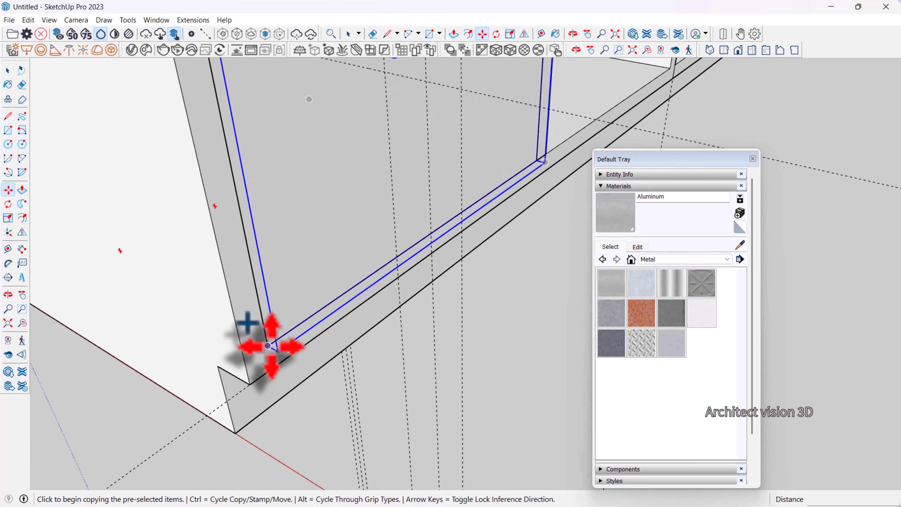
click(268, 345)
scroll(213, 348, down, 4)
scroll(390, 230, up, 4)
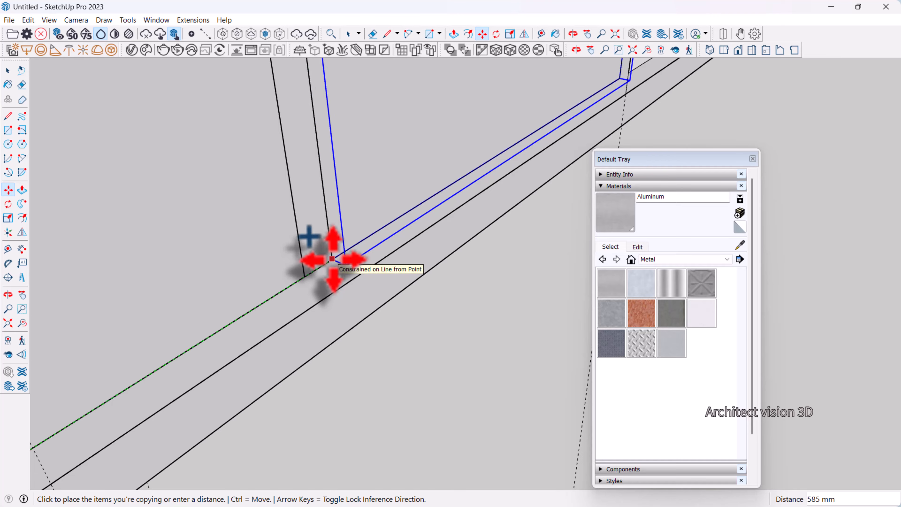
click(331, 259)
scroll(346, 314, down, 3)
key(space)
scroll(462, 322, down, 3)
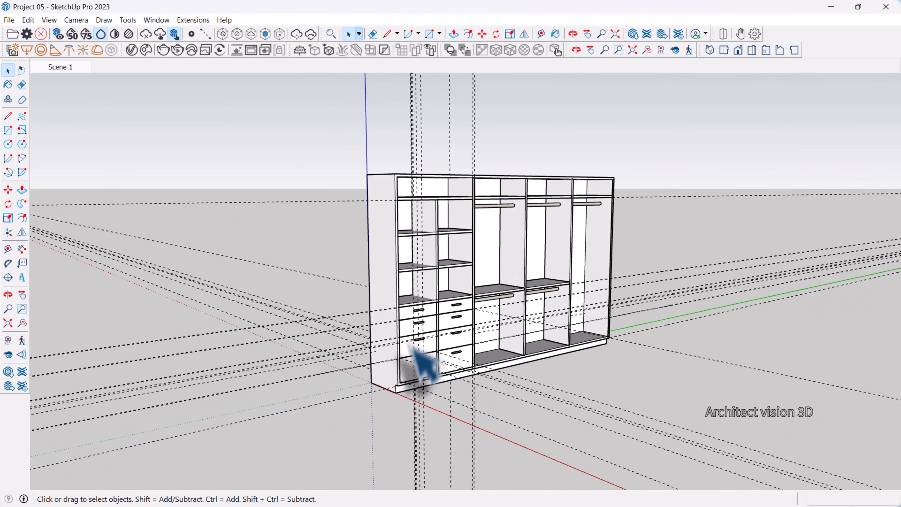
Delete all construction guides from the wardrobe model.
scroll(409, 346, up, 3)
middle_drag(507, 302, 549, 195)
scroll(548, 195, up, 2)
scroll(521, 237, down, 2)
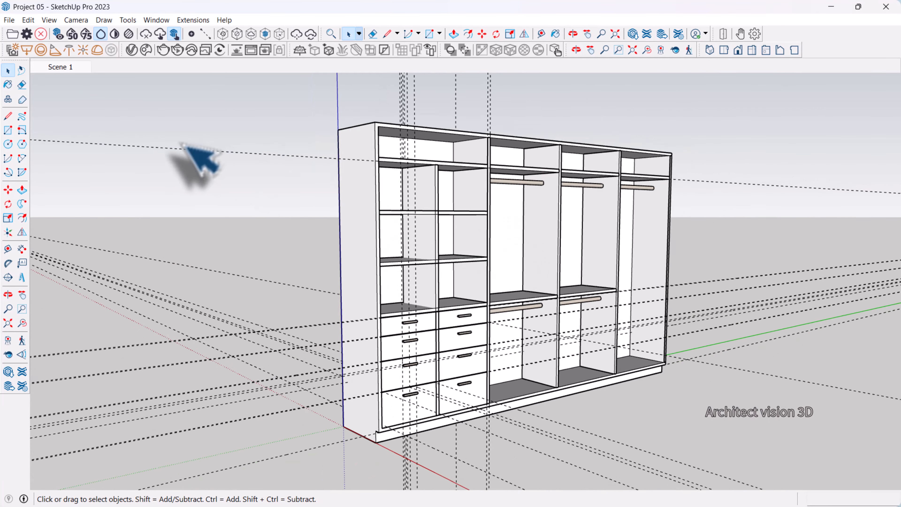
click(28, 20)
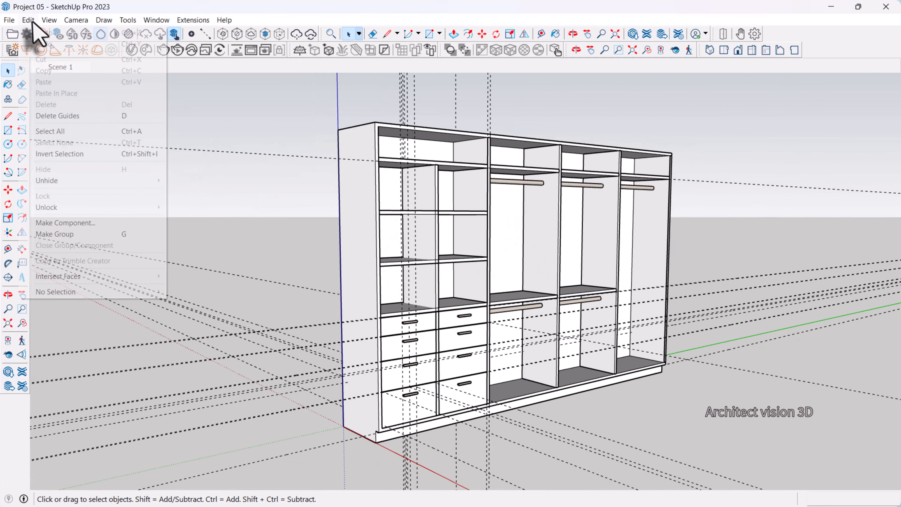
click(64, 117)
middle_drag(532, 319, 525, 290)
scroll(502, 311, up, 3)
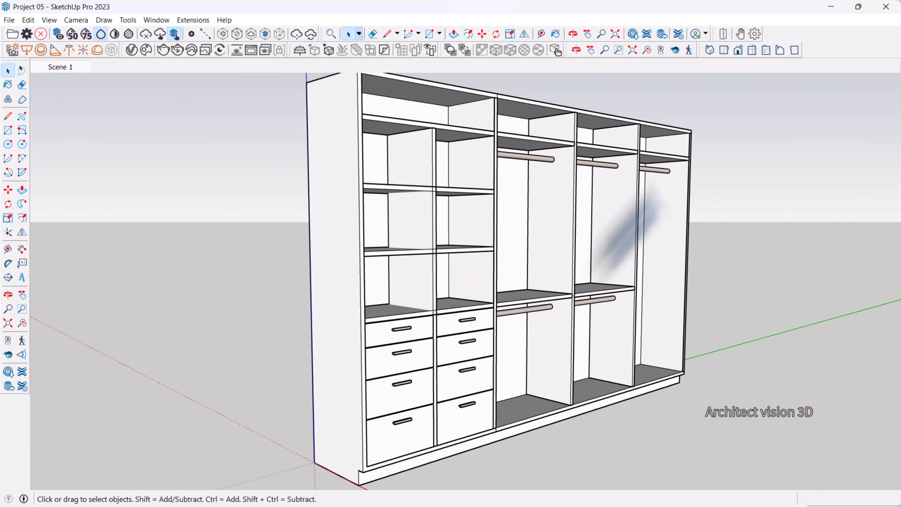
Play the opening and closing animations of the drawers in both columns to check how they slide.
click(723, 34)
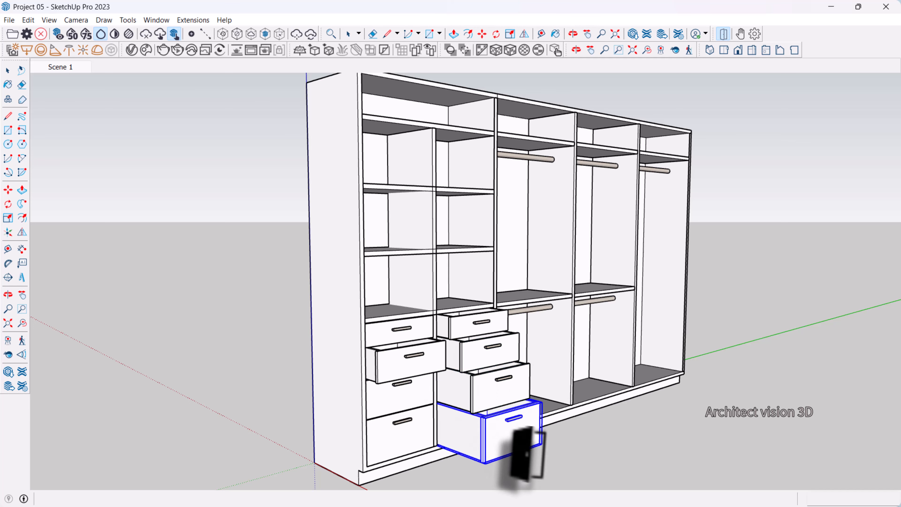
click(493, 325)
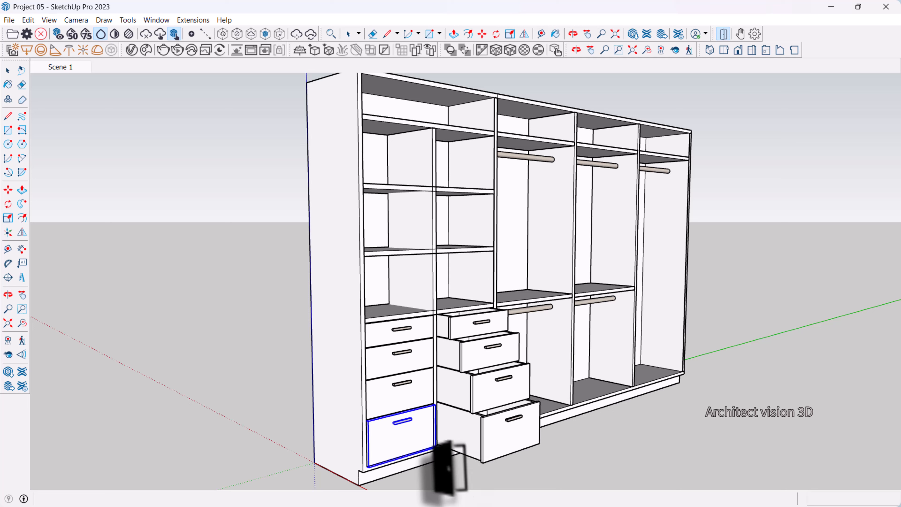
click(422, 334)
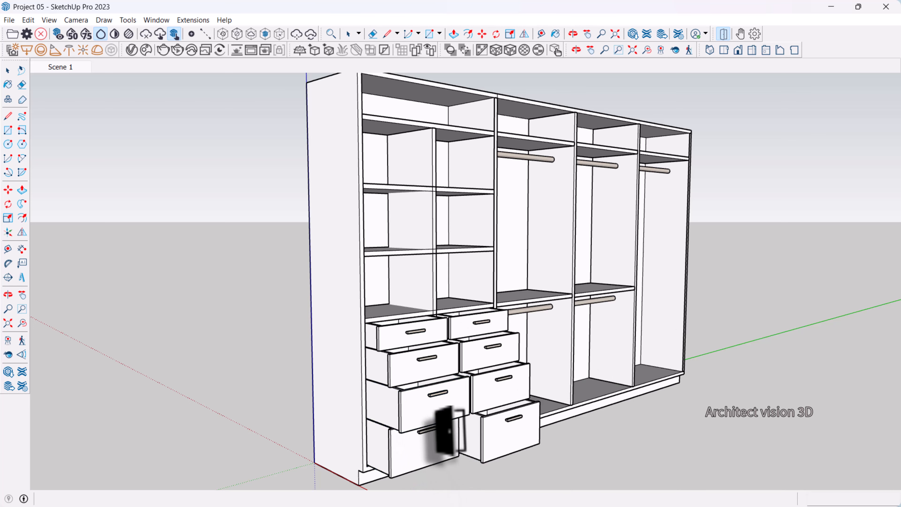
click(438, 362)
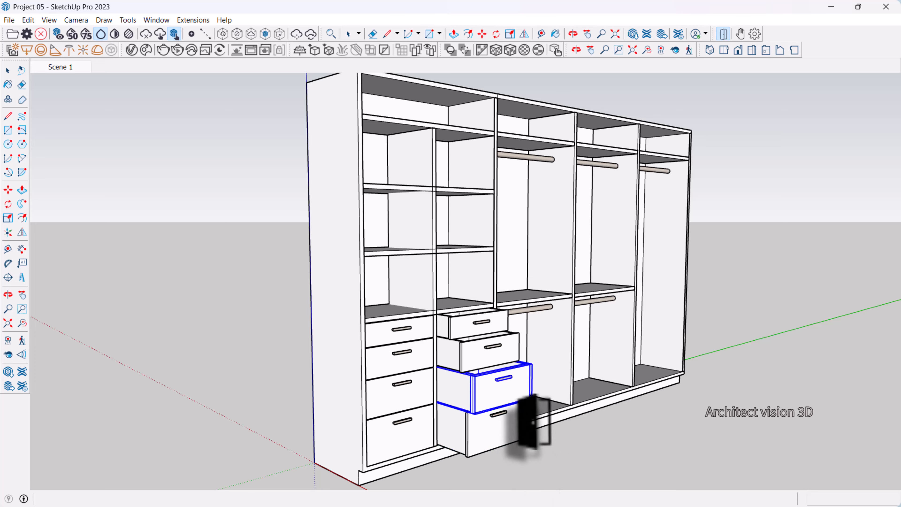
click(518, 365)
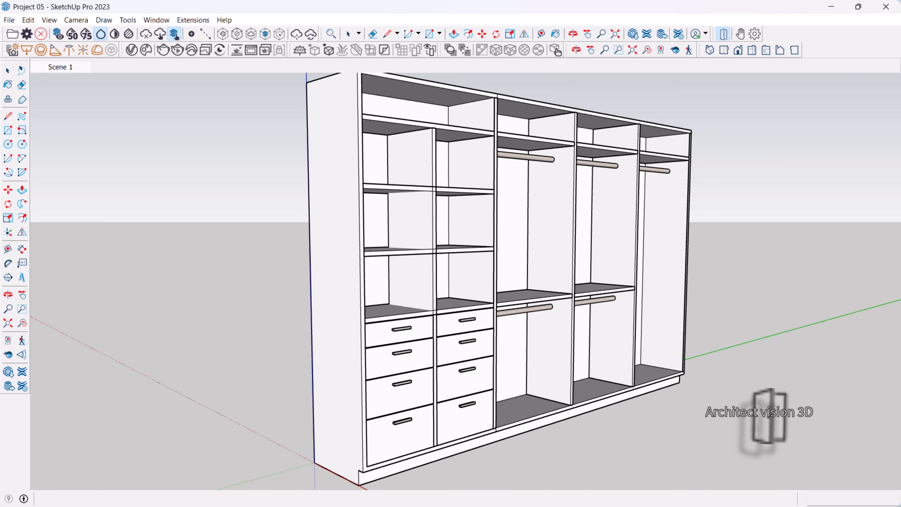
middle_drag(514, 308, 618, 339)
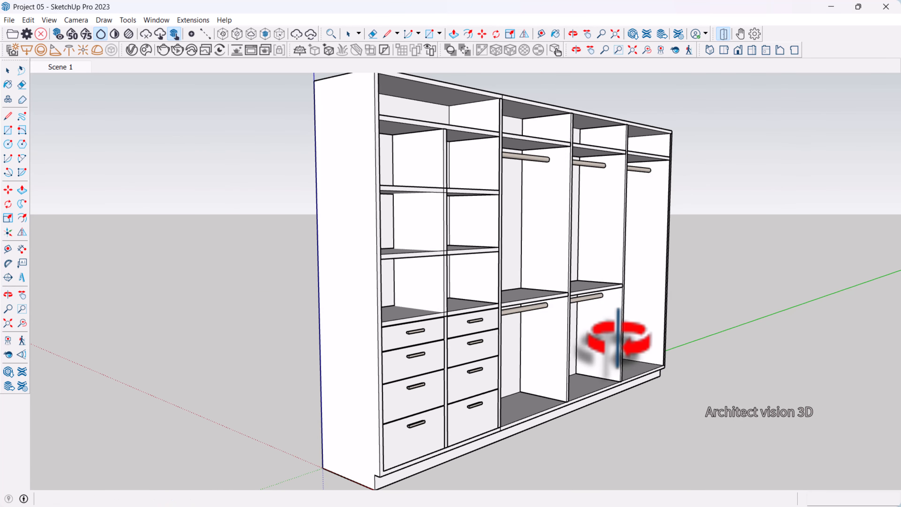